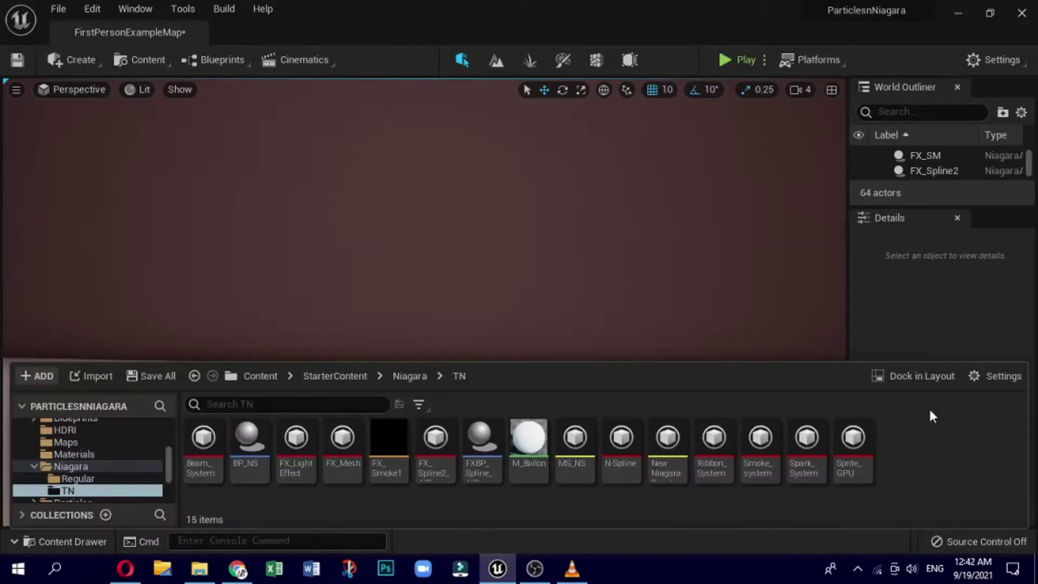
Create a Niagara System in the TN folder from the Directional Burst template emitter.
right_click(910, 436)
mouse_move(686, 423)
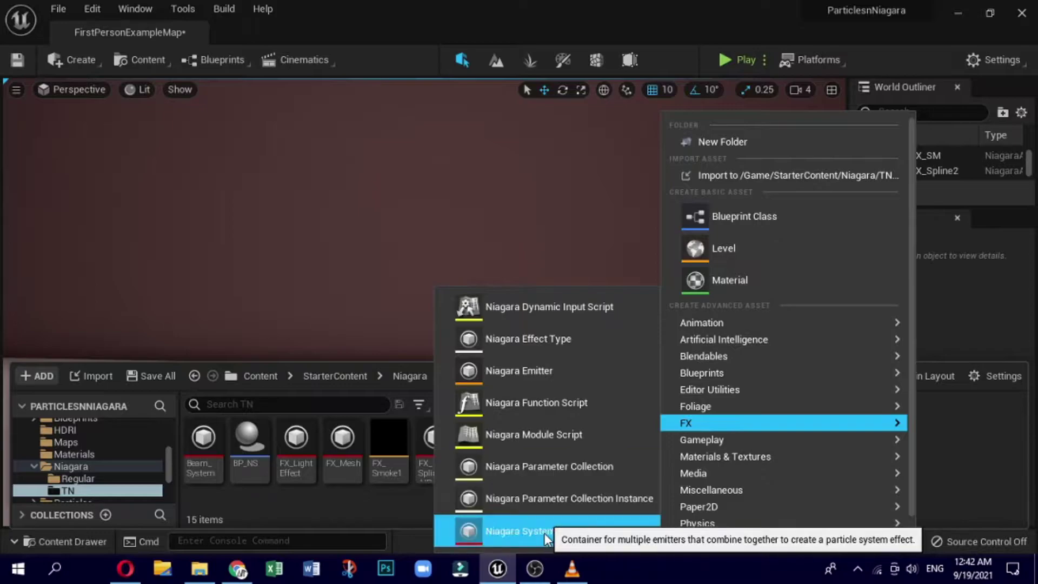
click(527, 529)
click(488, 494)
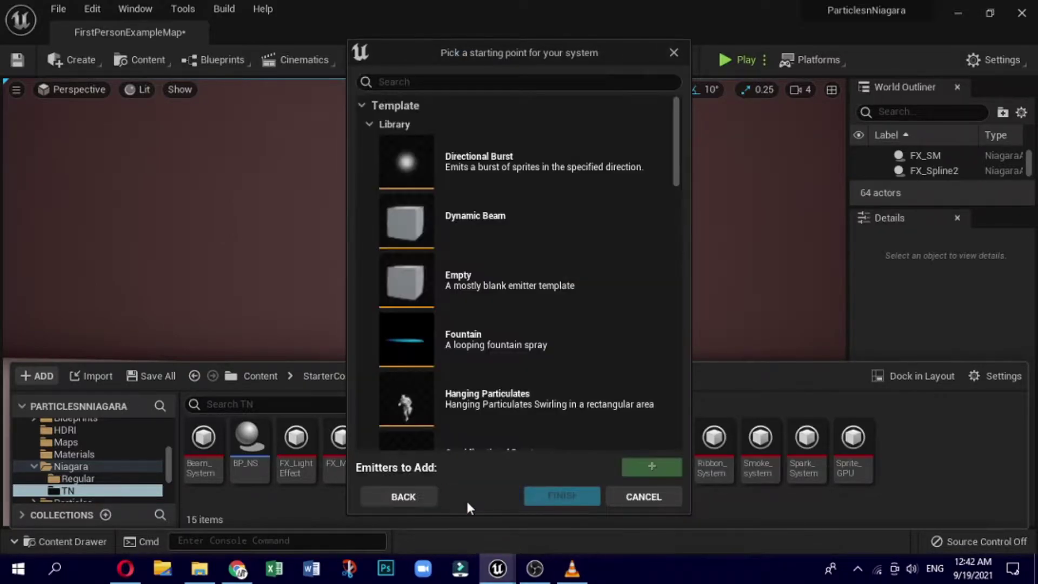
click(608, 164)
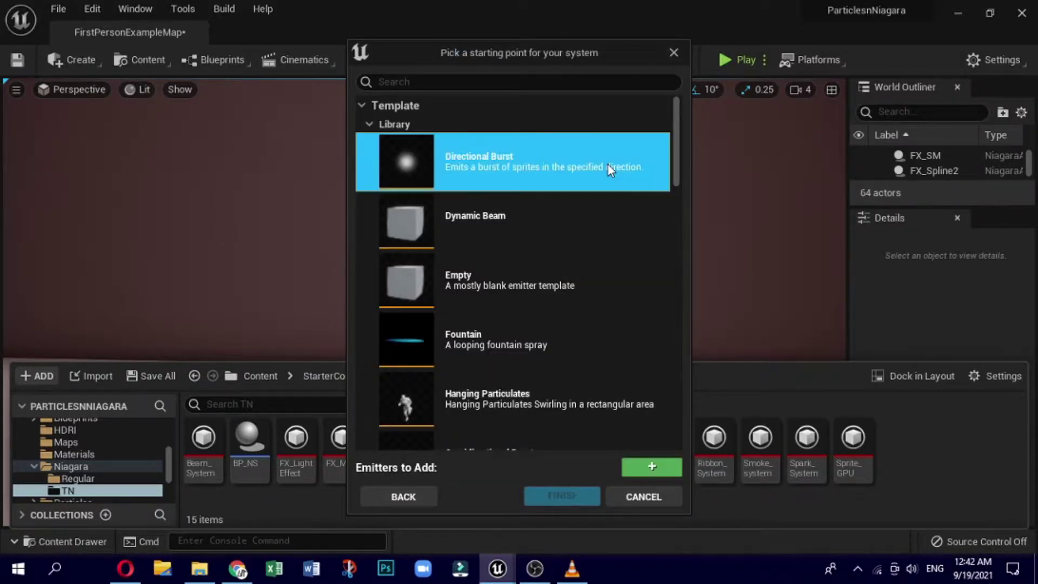
click(637, 473)
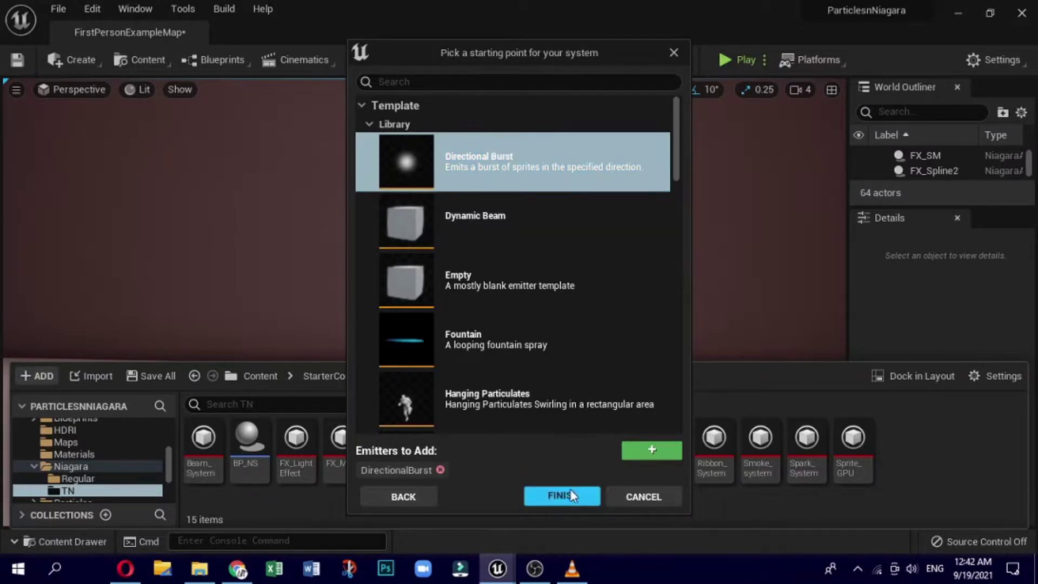
click(545, 497)
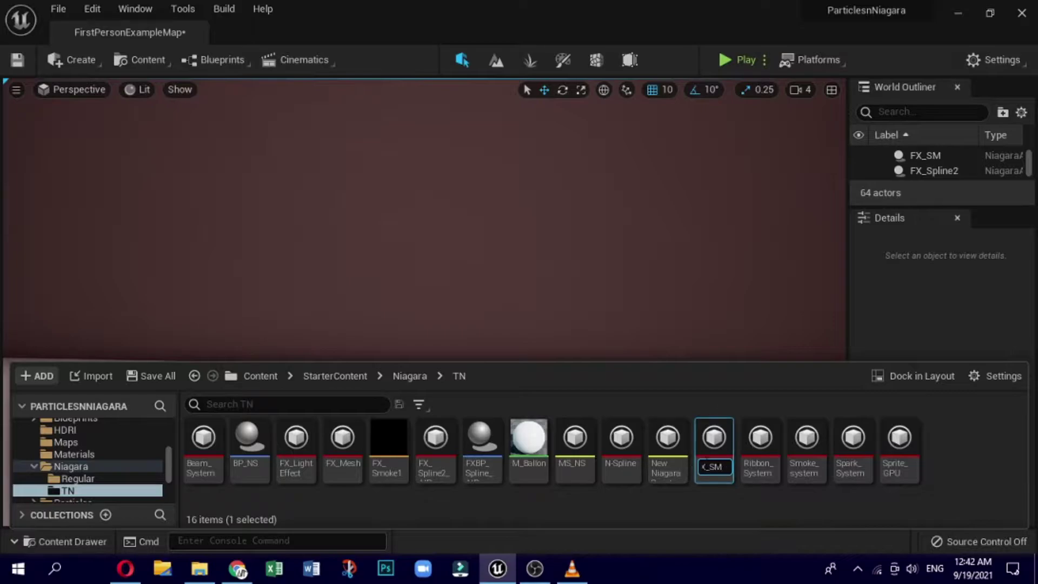
Name the system FX_SM, open it, and set the emitter's Loop Behavior to Infinite.
key(Return)
double_click(388, 439)
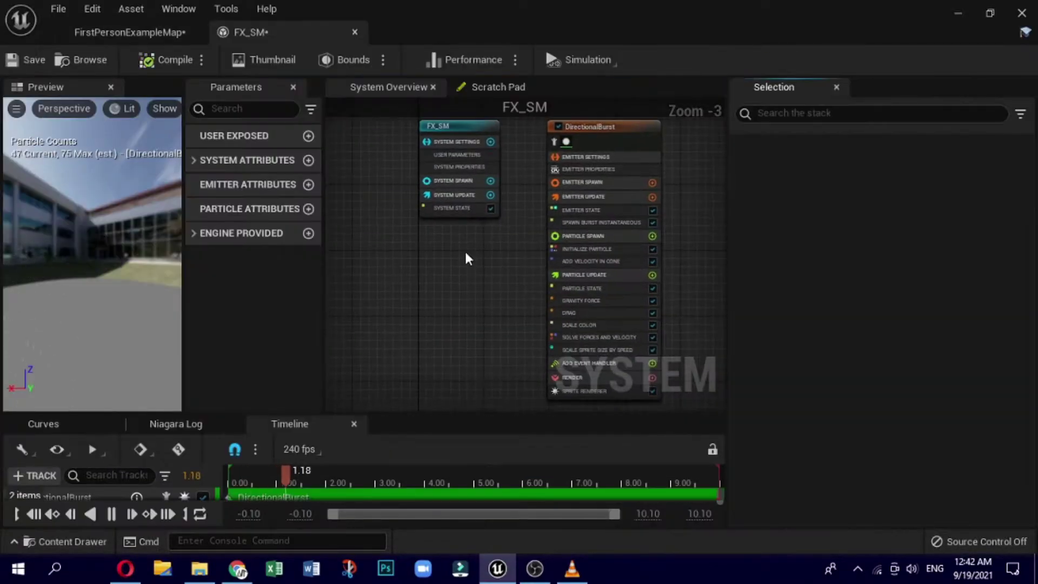
click(561, 200)
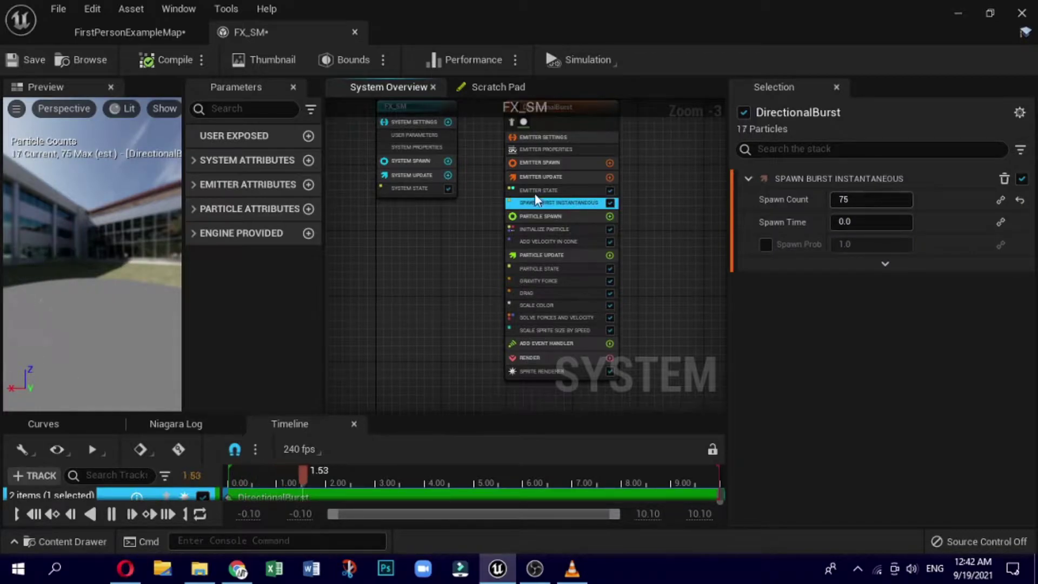
click(547, 177)
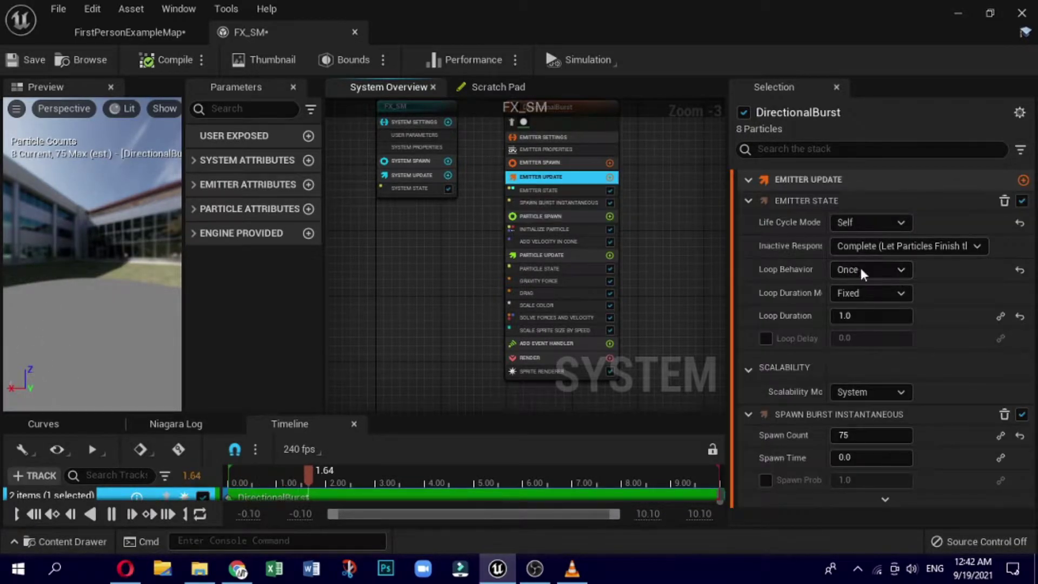
click(861, 270)
click(865, 286)
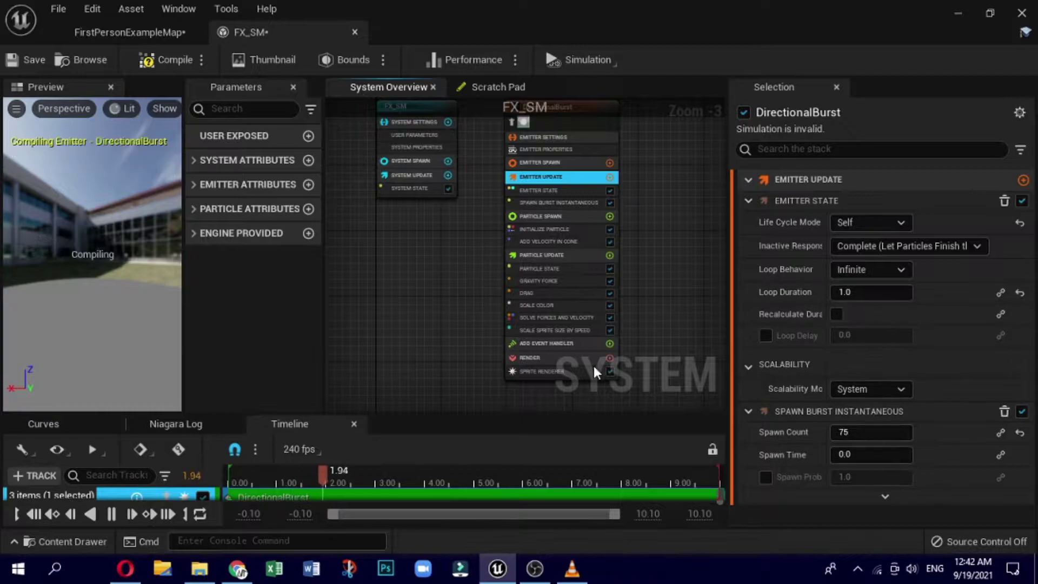
Delete the Drag, Gravity Force, Solve Forces, Scale Sprite Size and Add Velocity In Cone modules.
right_click(553, 293)
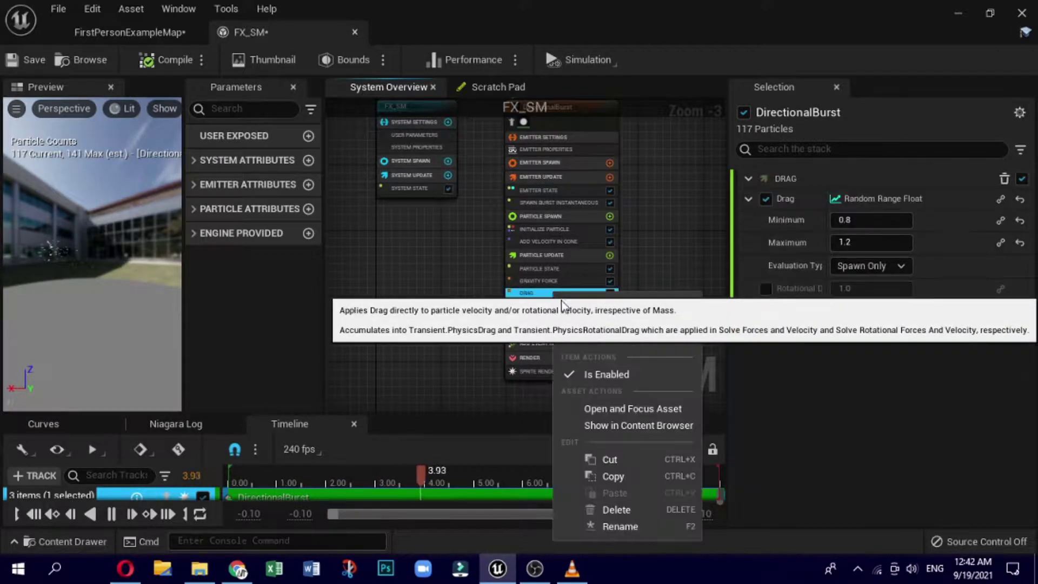
click(616, 510)
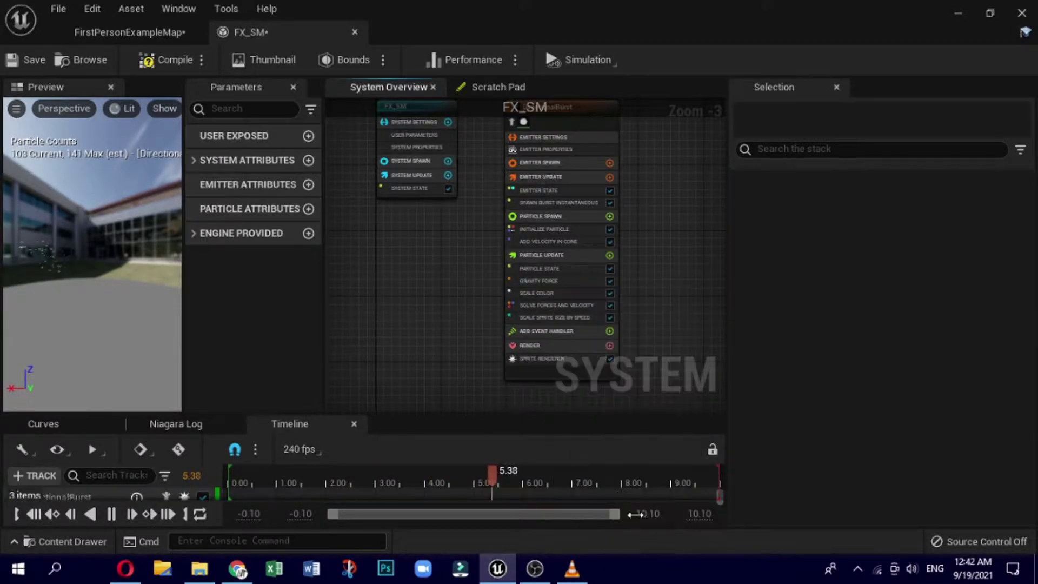
right_click(544, 279)
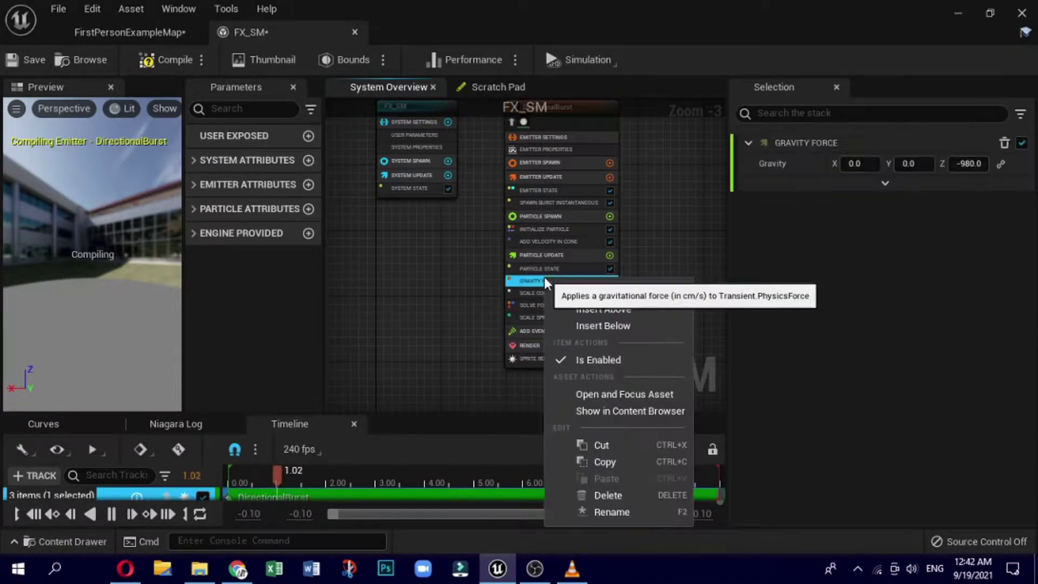
click(633, 495)
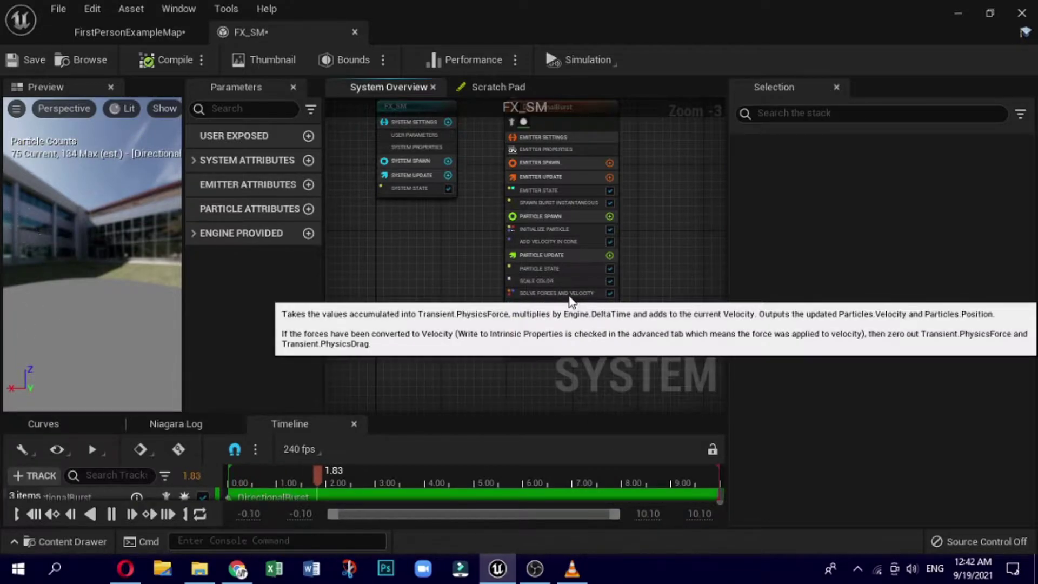
right_click(567, 293)
click(657, 512)
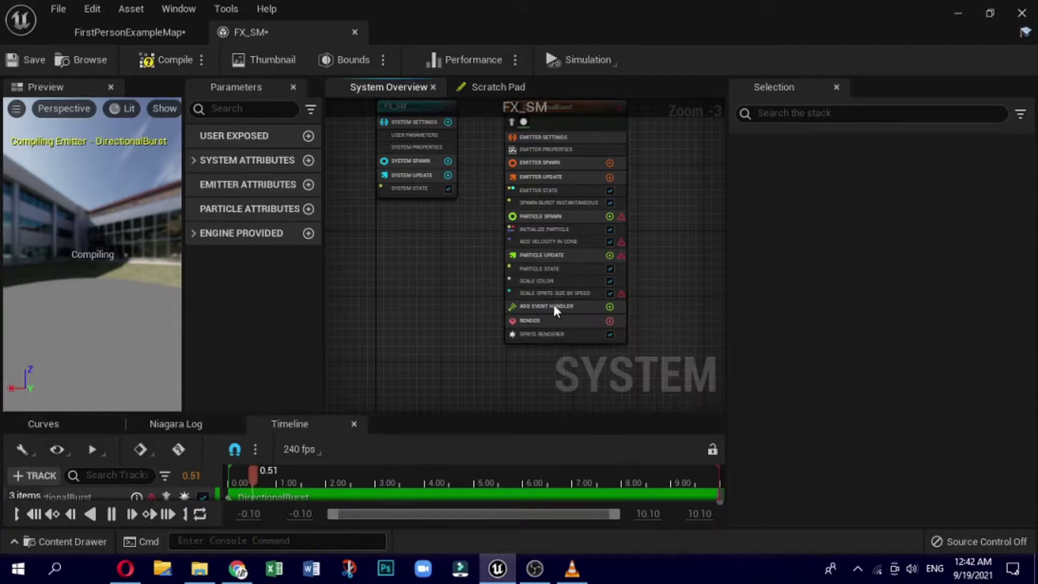
right_click(553, 292)
click(617, 511)
click(557, 229)
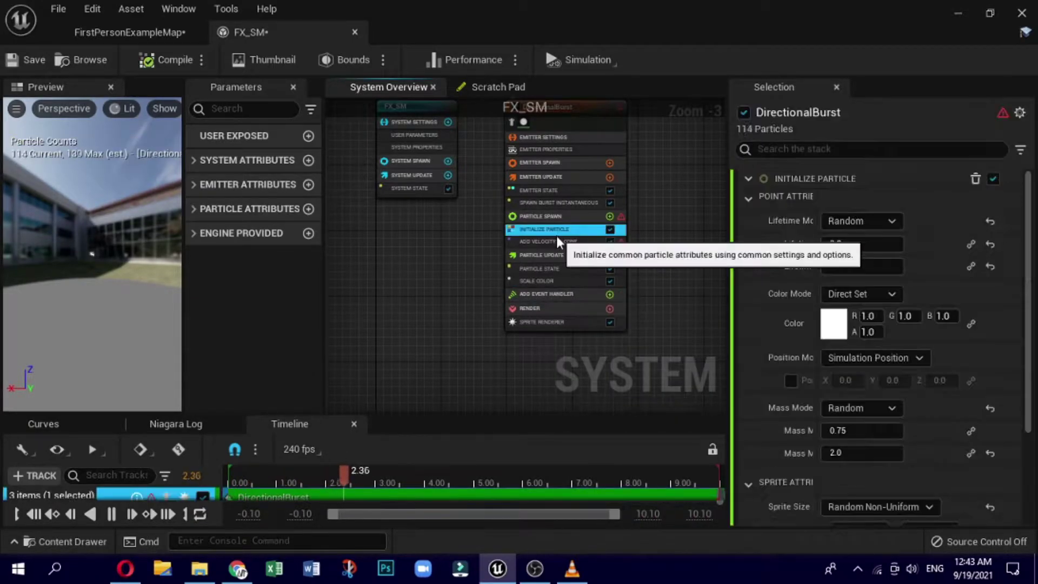
right_click(557, 241)
click(628, 457)
Set the Scale Color module's green (Y) channel to 0.
right_drag(549, 283, 465, 307)
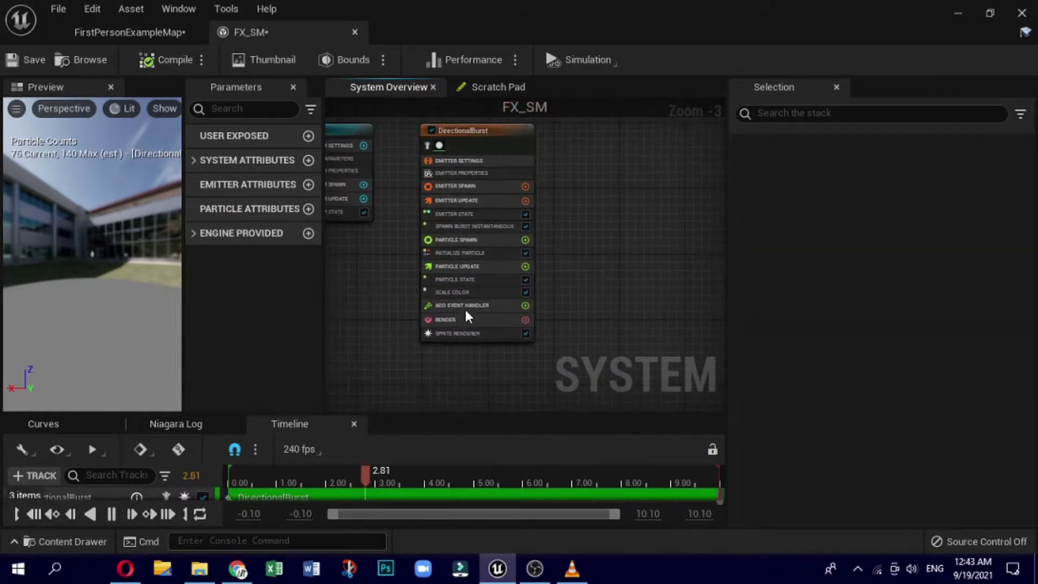
click(466, 292)
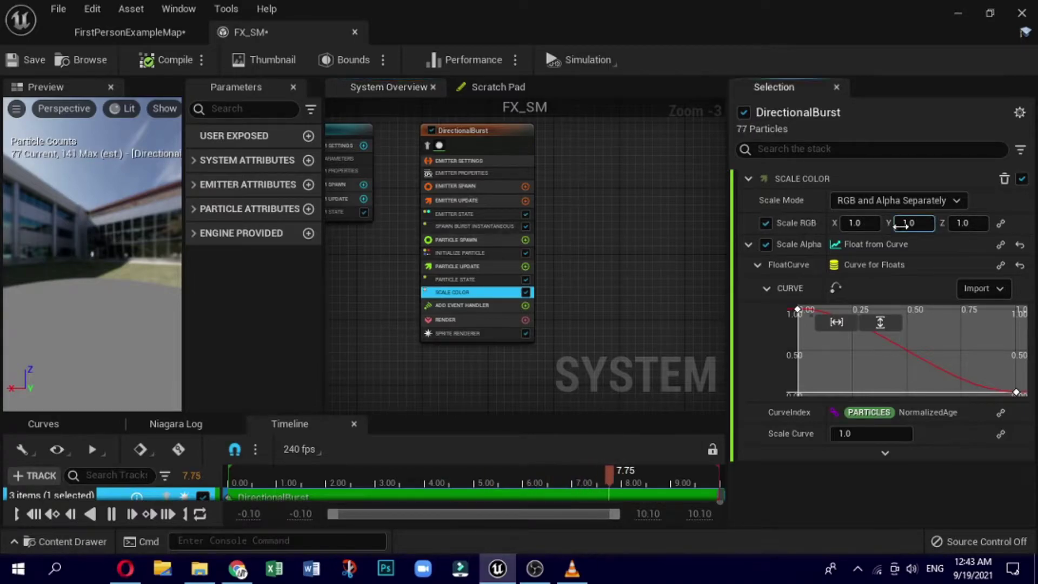
text(0)
key(Return)
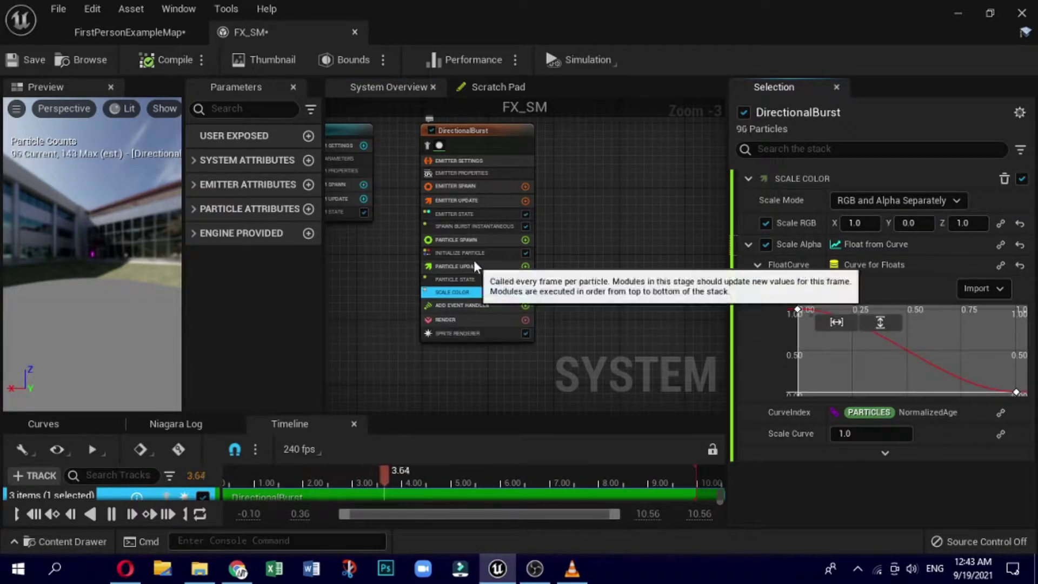
Set Initialize Particle's Sprite Size Mode to Uniform, with size 3.0.
click(476, 253)
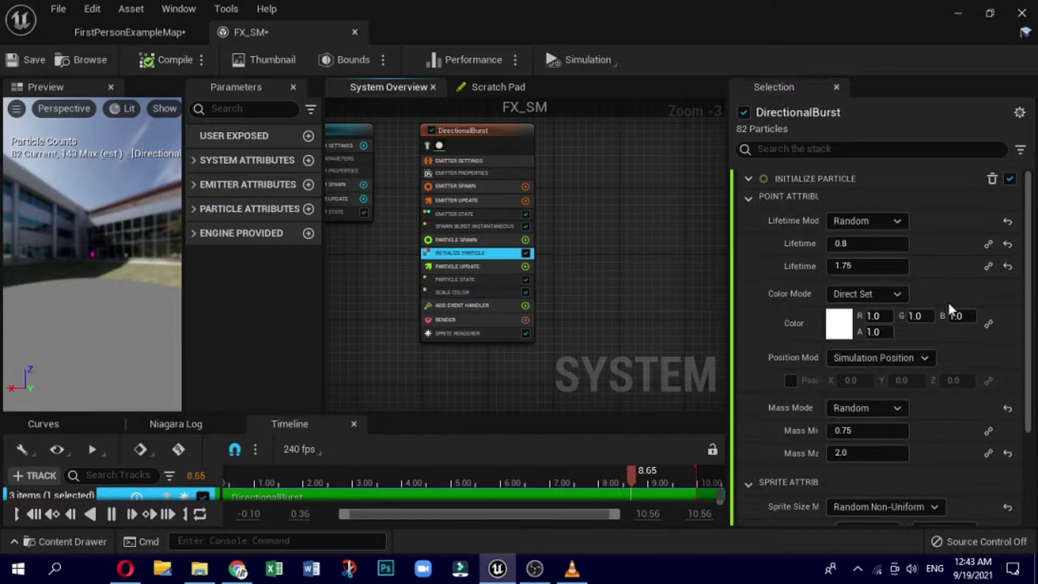
scroll(927, 386, down, 3)
click(920, 410)
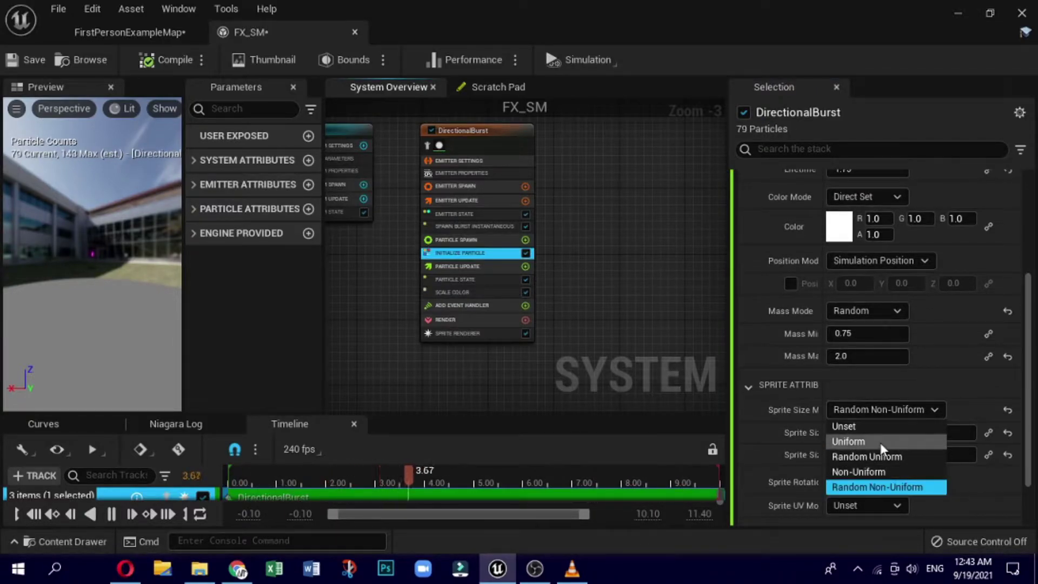
click(880, 443)
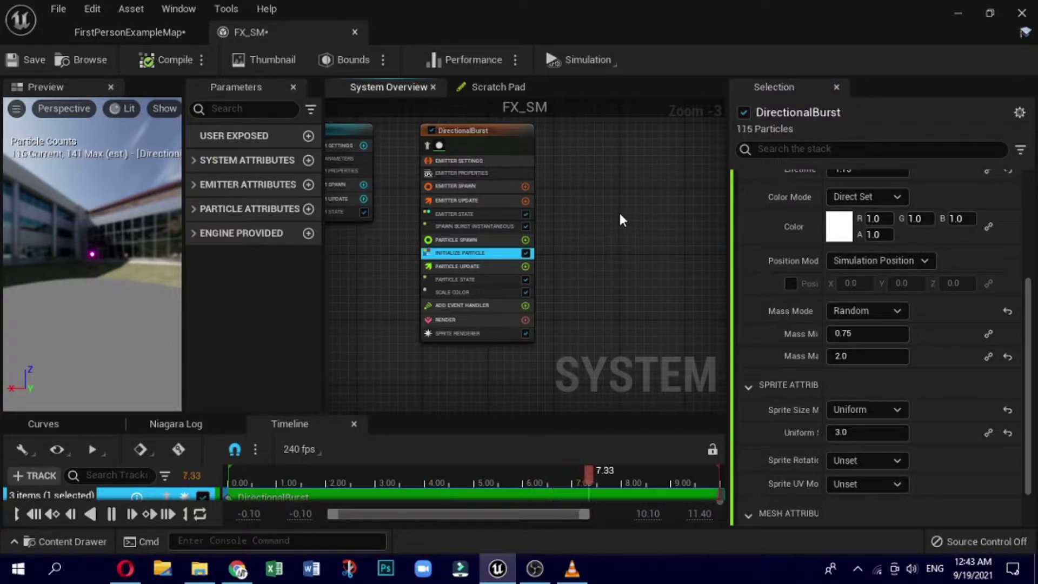
Add Sample Static Mesh to Particle Spawn and Static Mesh Location to Particle Update.
click(525, 239)
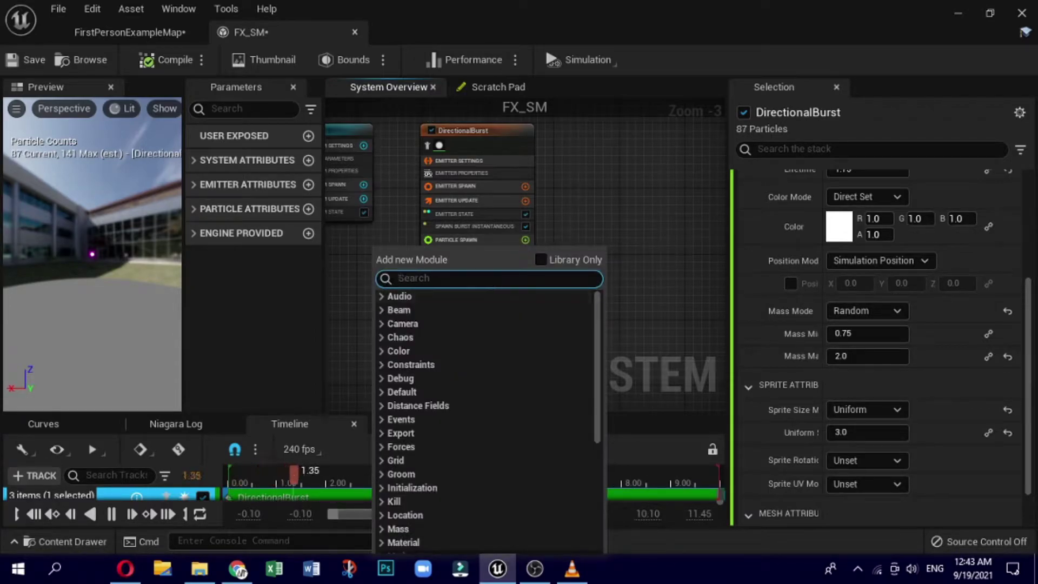
text(mesh)
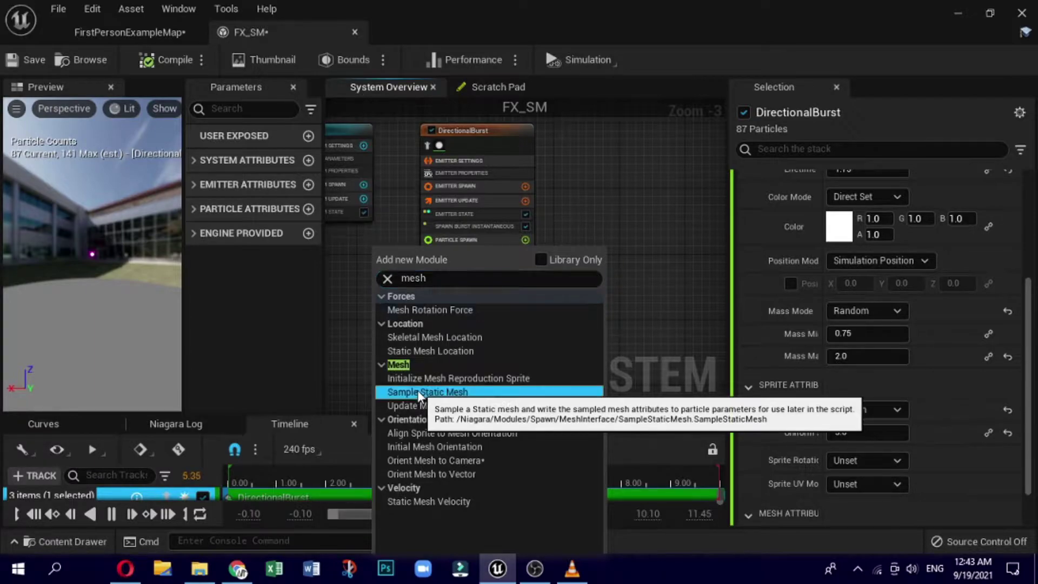
click(418, 390)
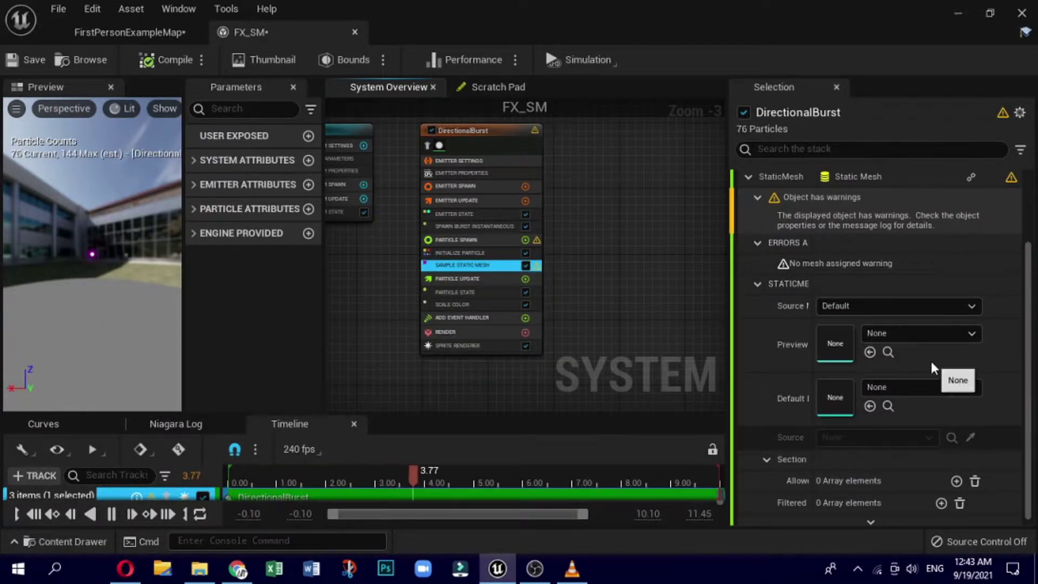
click(525, 279)
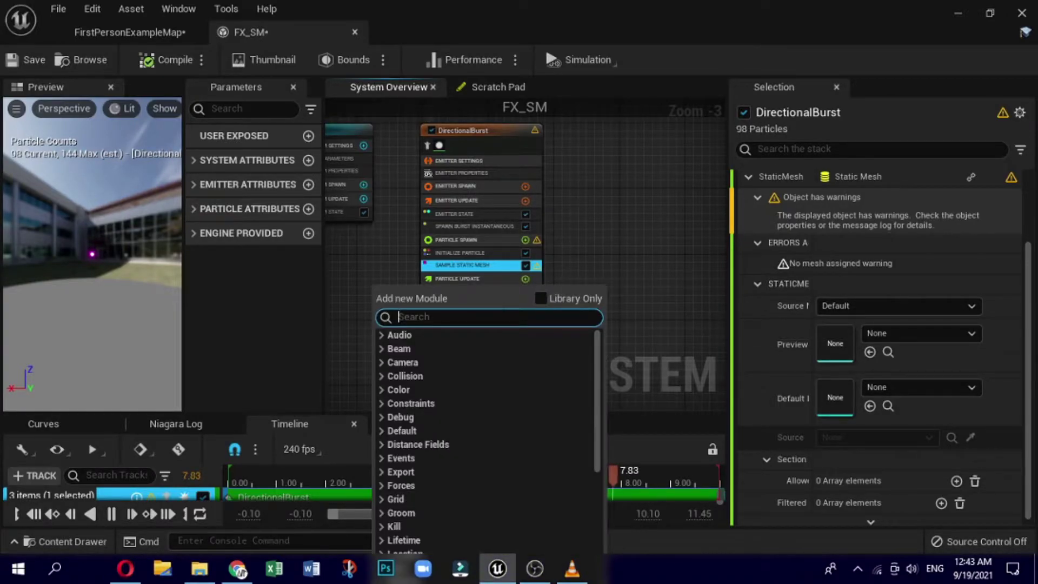
text(mesh)
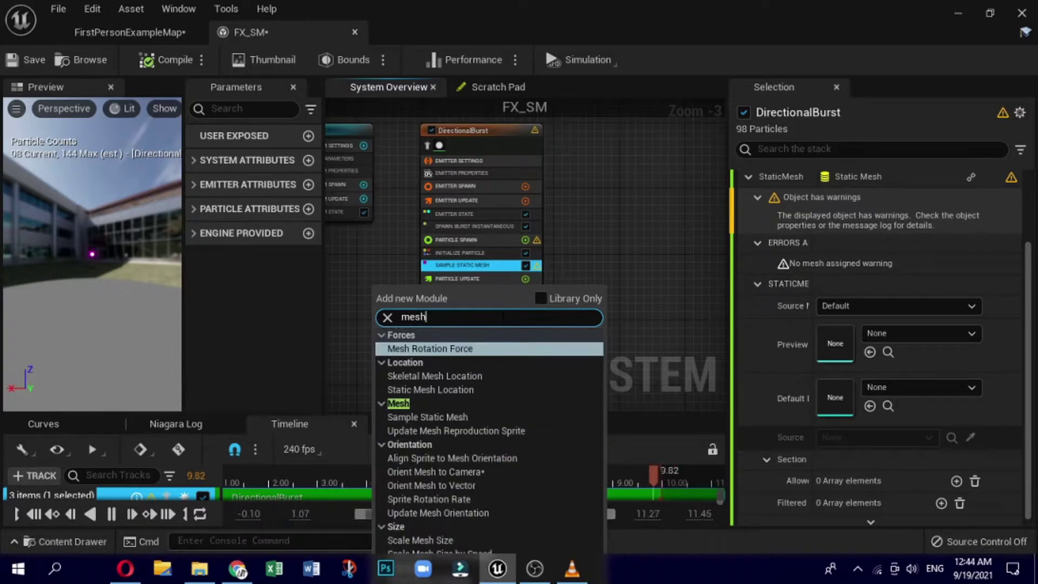
click(421, 387)
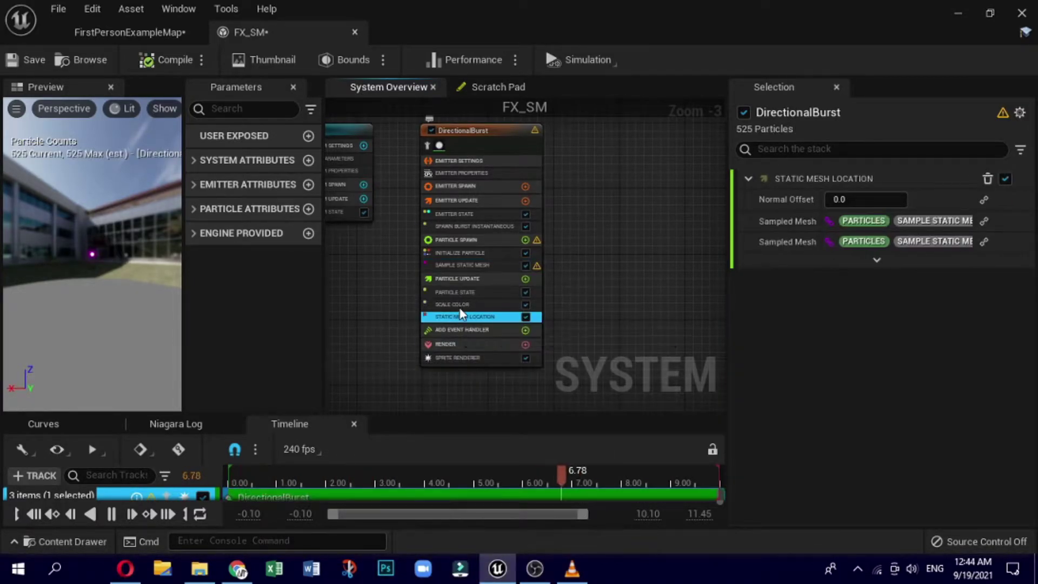
Set Sample Static Mesh's preview mesh and default mesh to 1M_Cube.
click(463, 265)
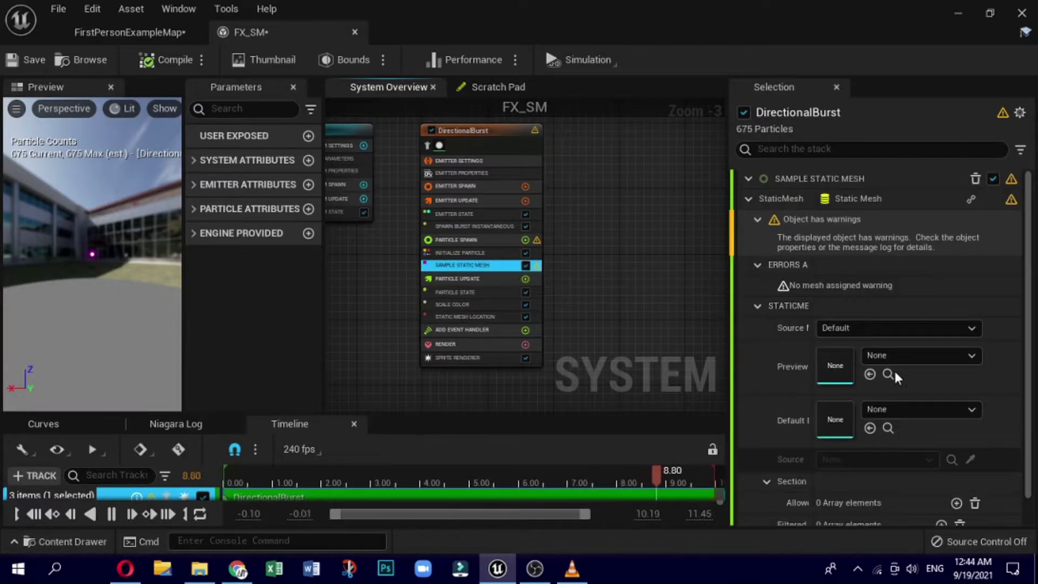
click(911, 354)
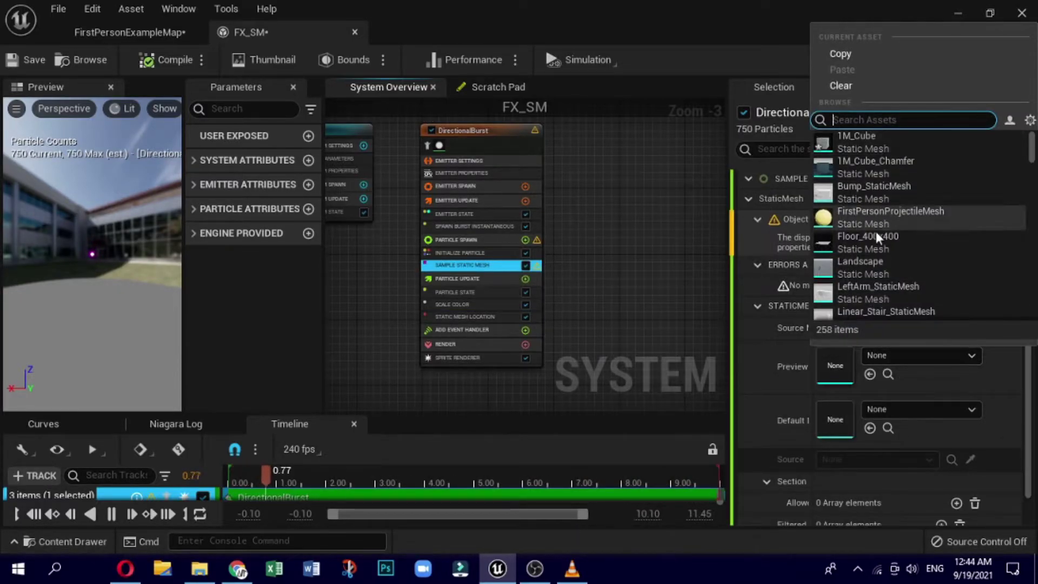
click(884, 142)
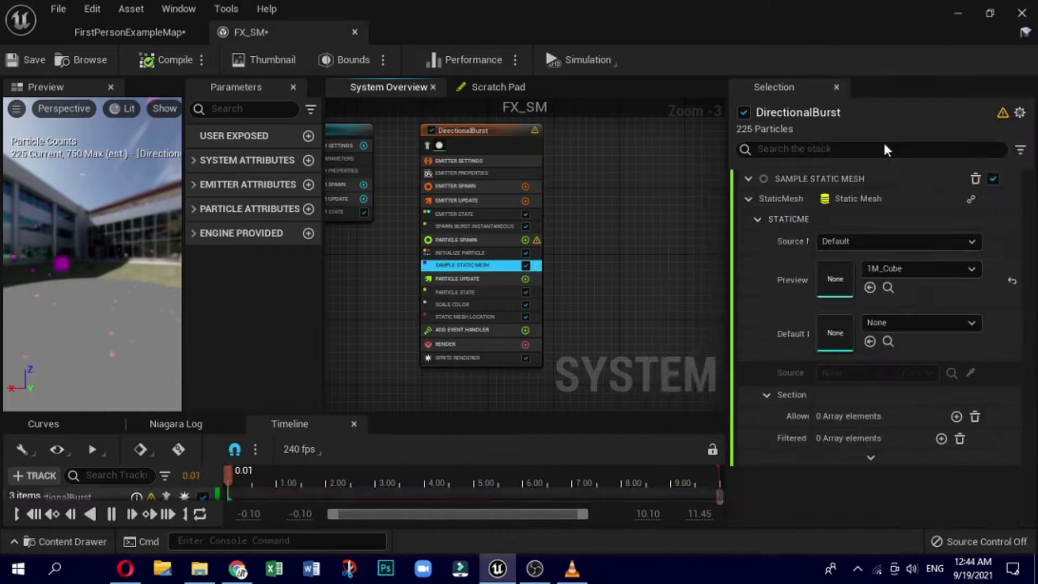
click(930, 324)
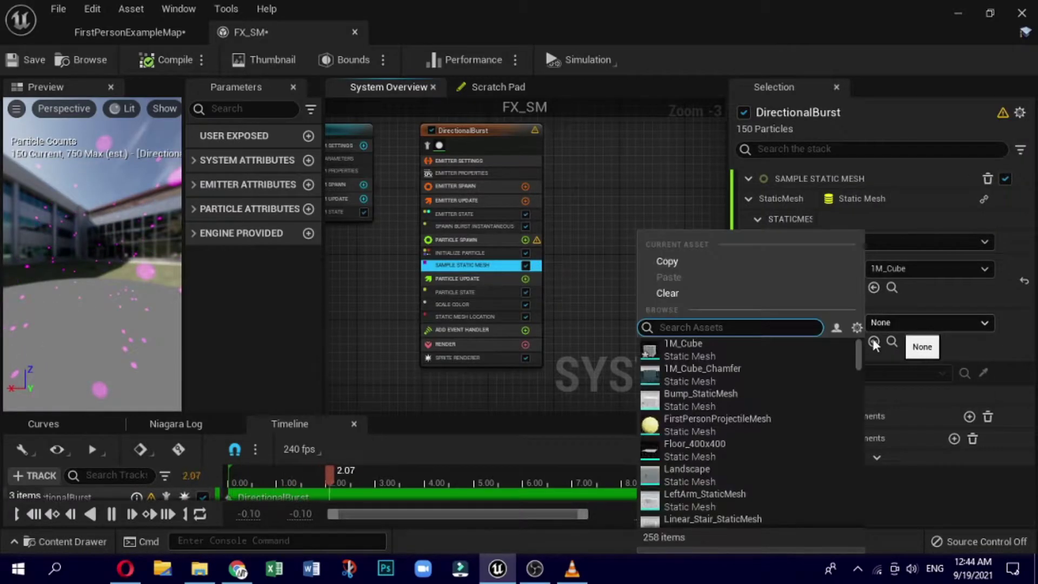
click(741, 350)
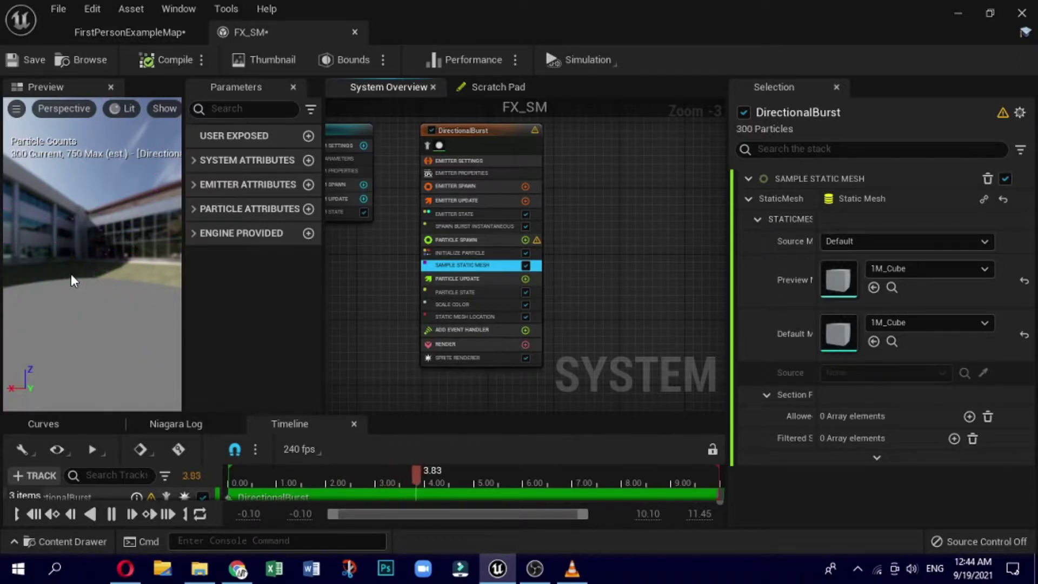
Place FX_SM from the Content Drawer into the level and orbit to view the cube burst.
click(457, 226)
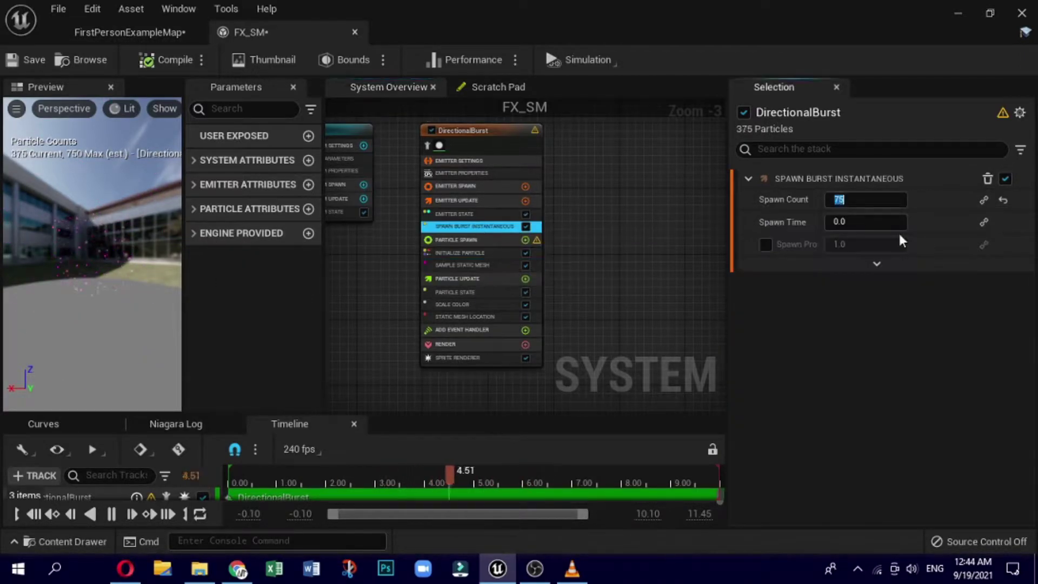
click(129, 32)
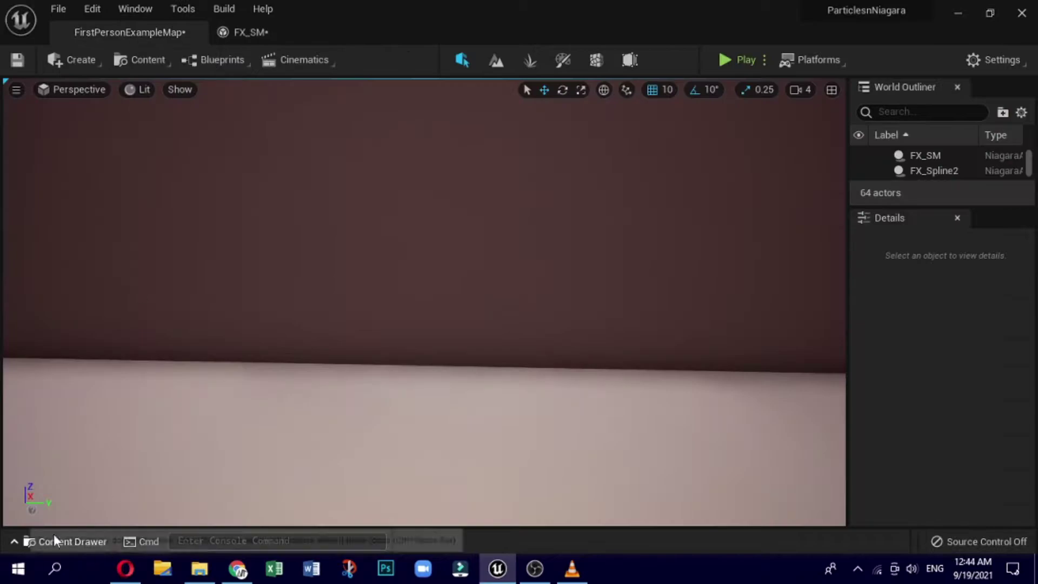
click(60, 541)
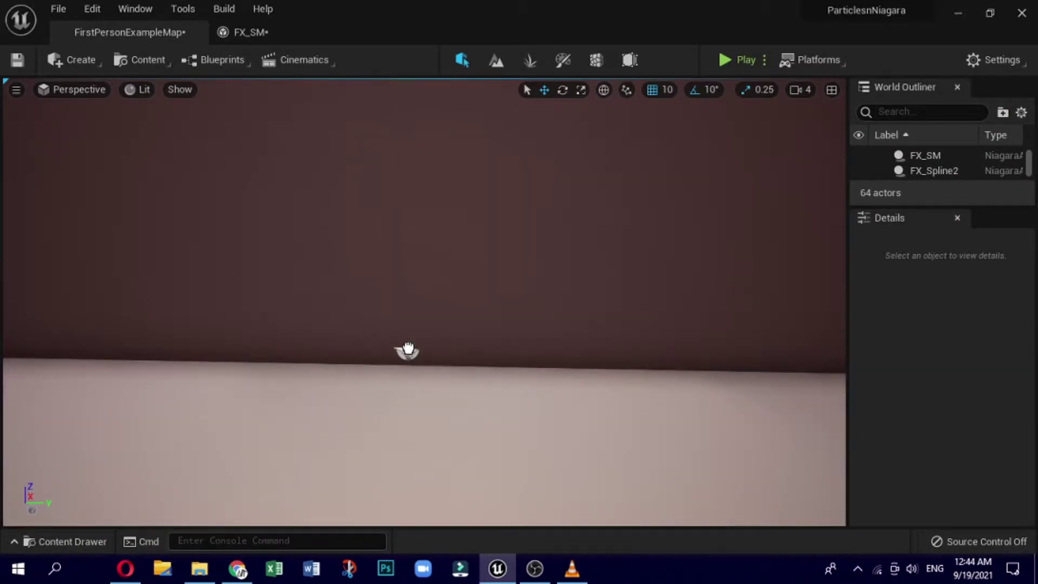
drag(386, 452, 421, 320)
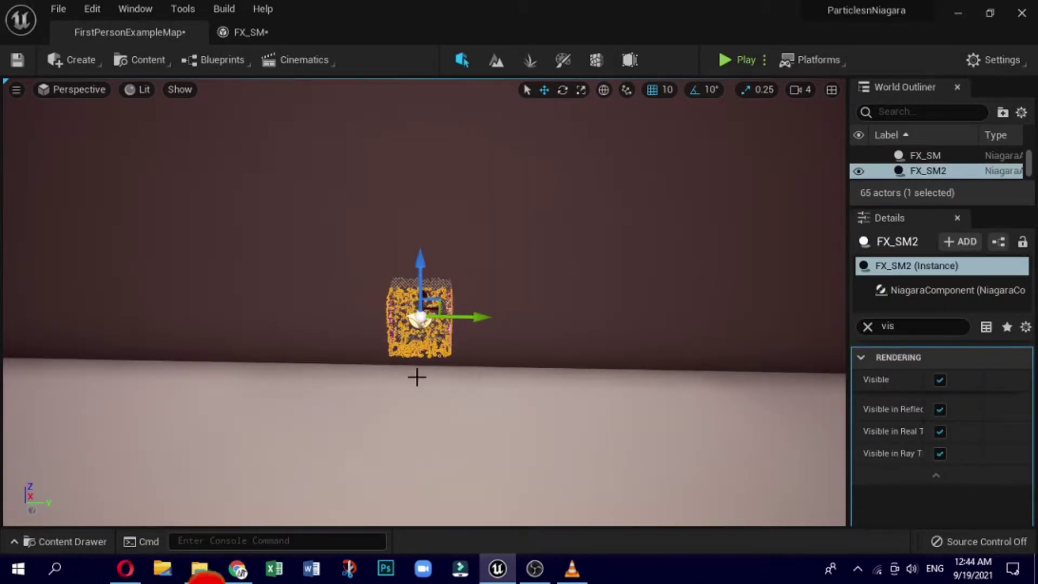
mouse_move(417, 377)
right_down()
mouse_move(670, 423)
mouse_move(589, 393)
right_up()
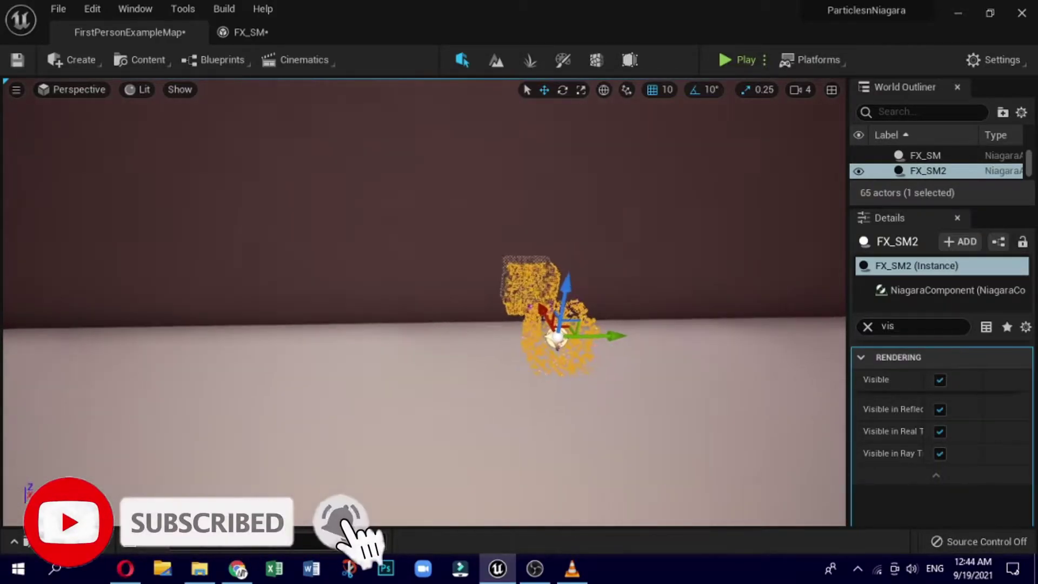
In FX_SM, switch Sample Static Mesh's preview and default mesh from 1M_Cube to SM_Rock.
click(589, 392)
click(281, 35)
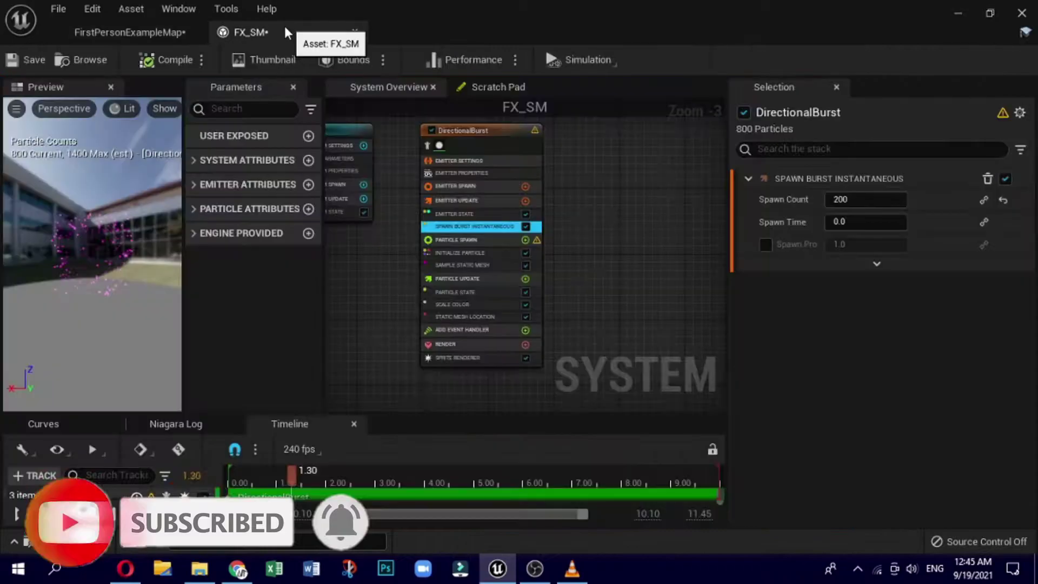
click(479, 264)
click(918, 275)
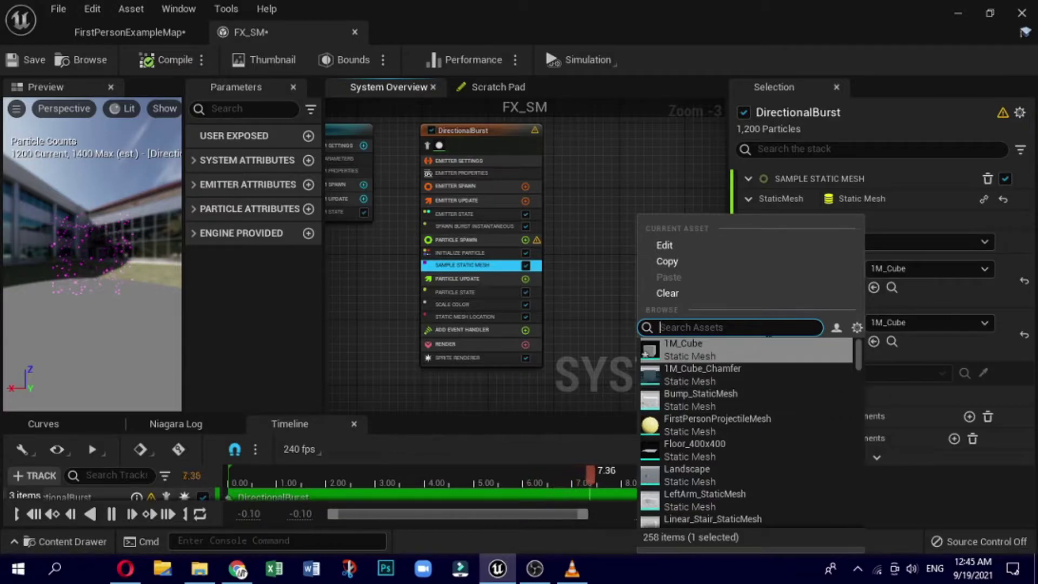
text(ro)
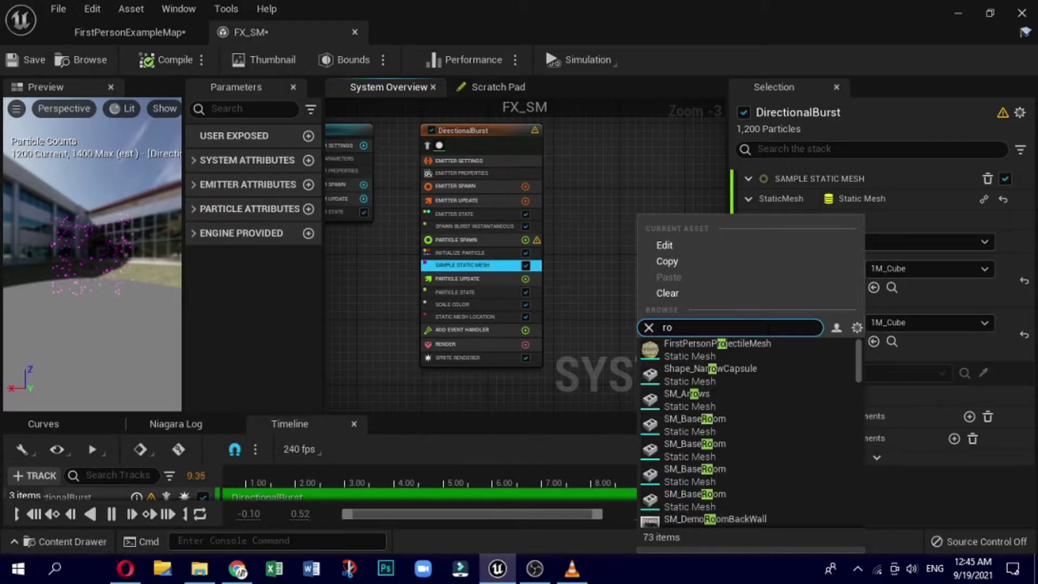
text(c)
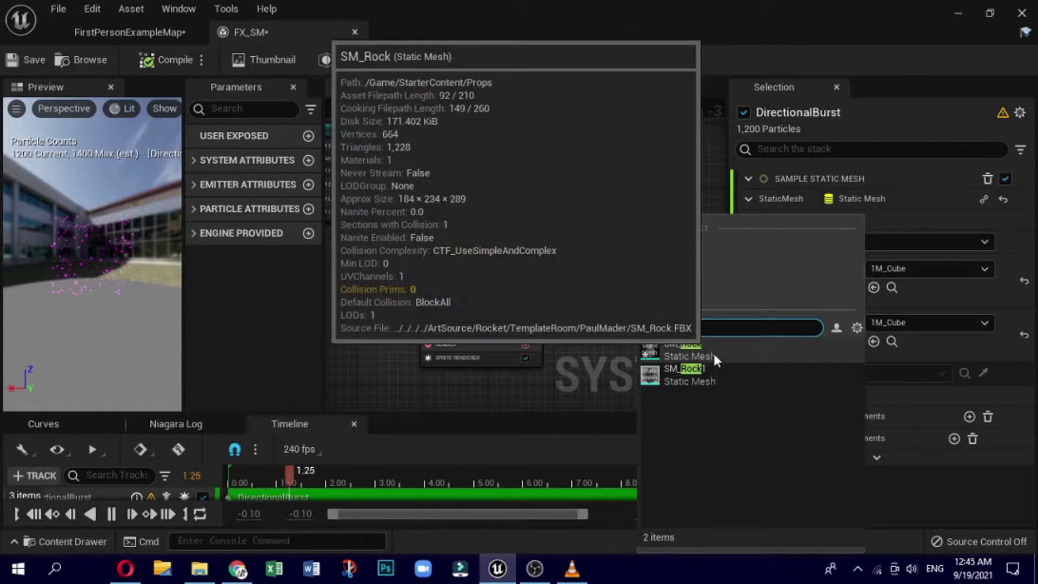
click(682, 349)
click(927, 323)
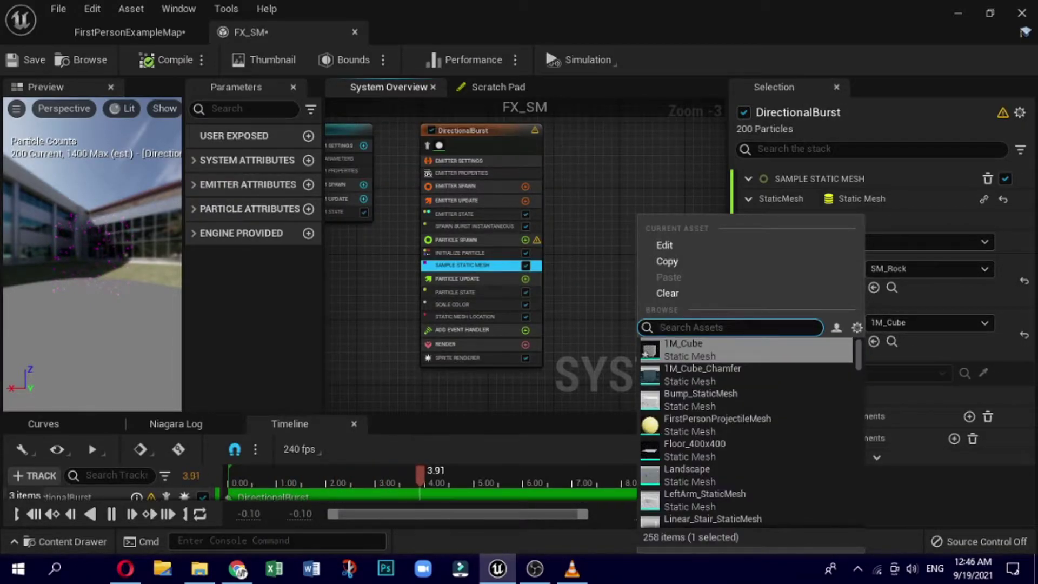
text(rock)
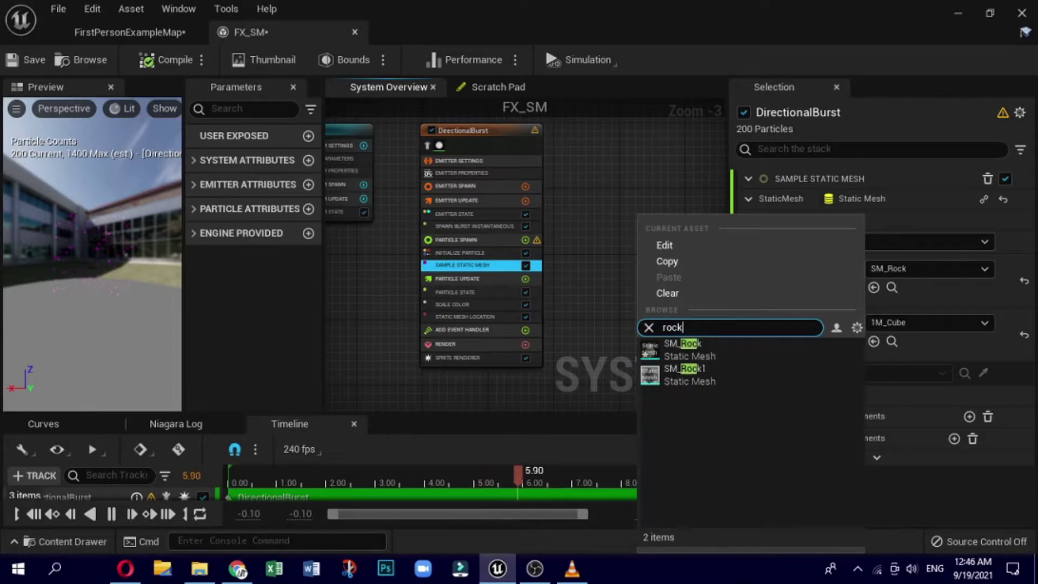
click(723, 357)
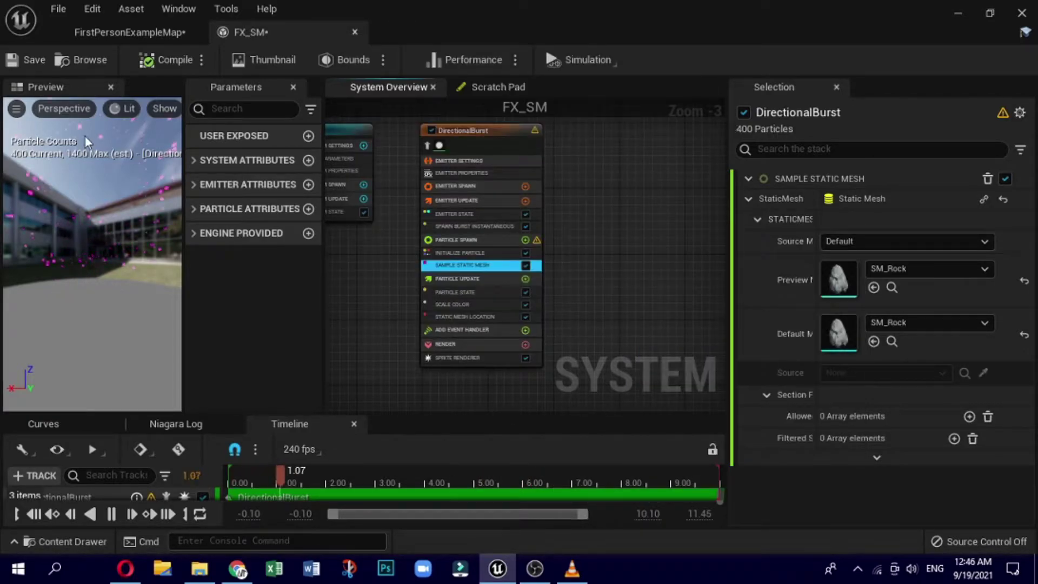
Raise the Spawn Burst Instantaneous spawn count to 1000 and check the denser burst in the level.
click(130, 31)
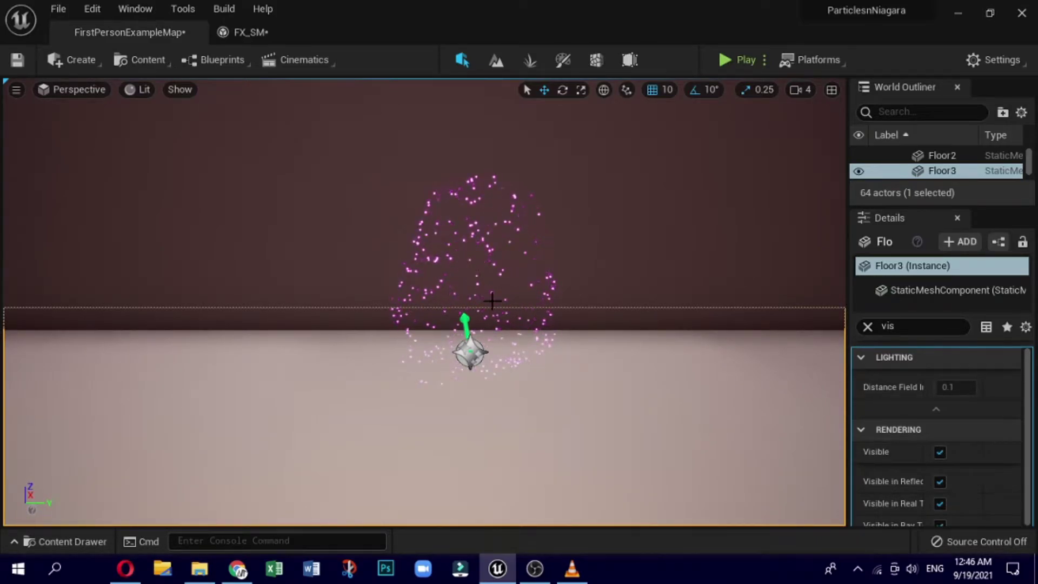
scroll(487, 296, down, 2)
scroll(481, 291, down, 1)
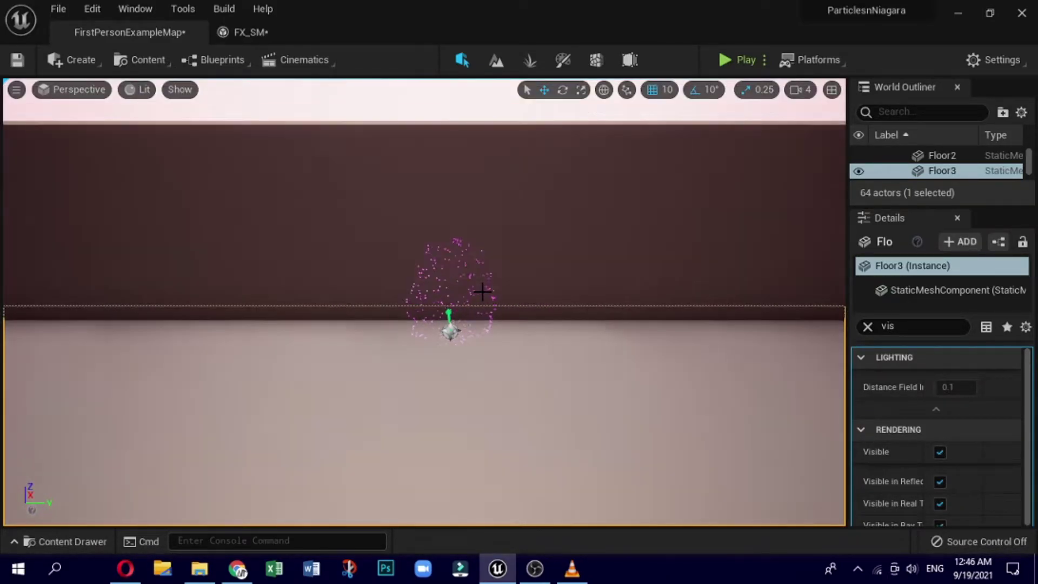
click(270, 33)
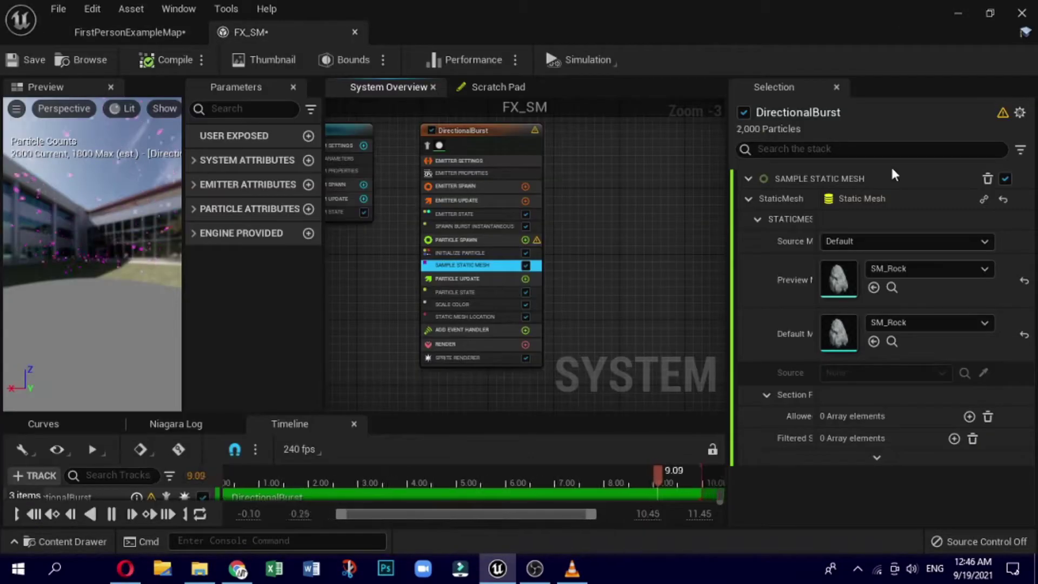
click(485, 225)
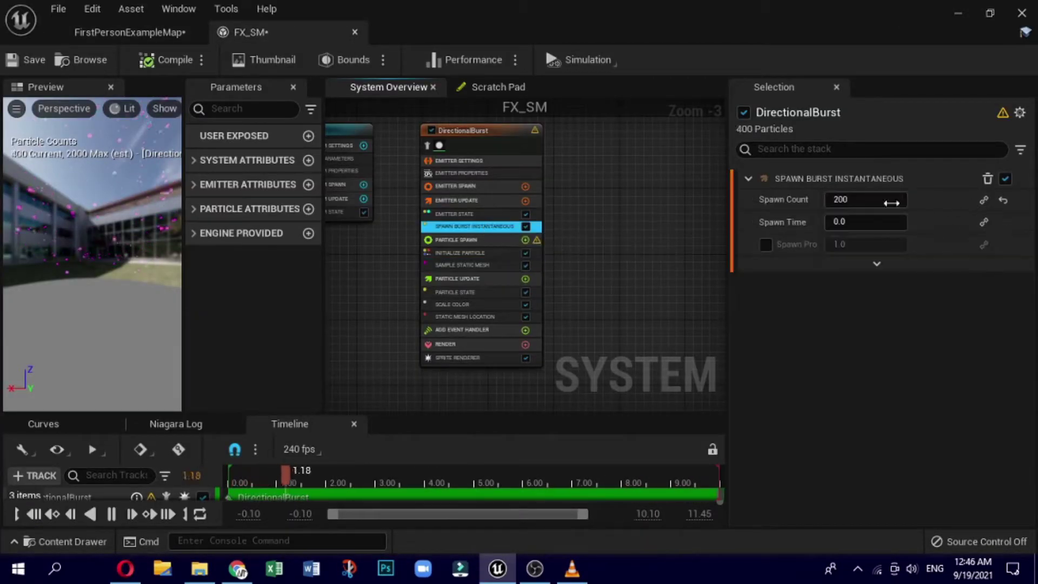
click(872, 200)
text(1000)
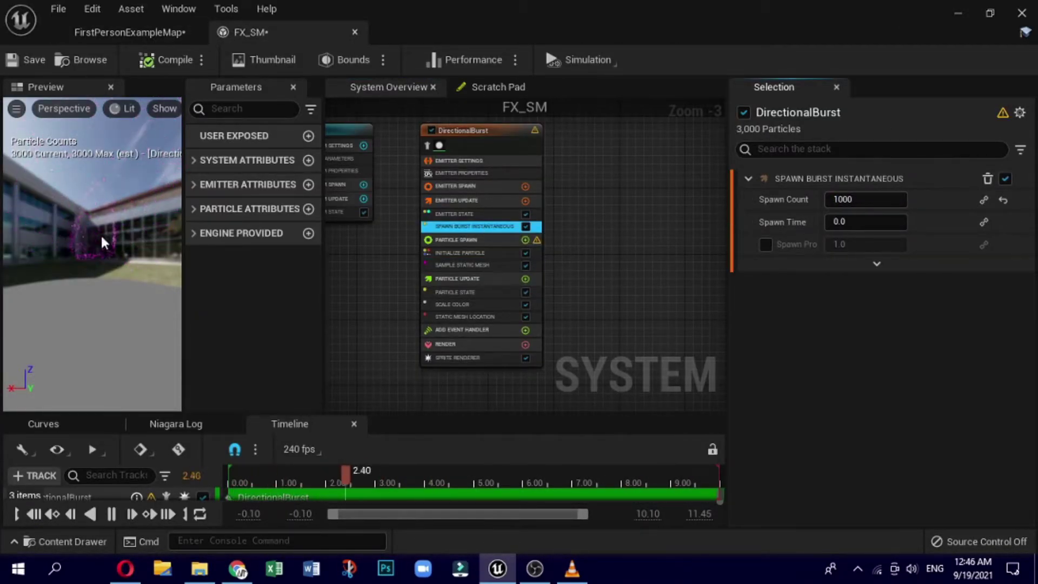
click(132, 32)
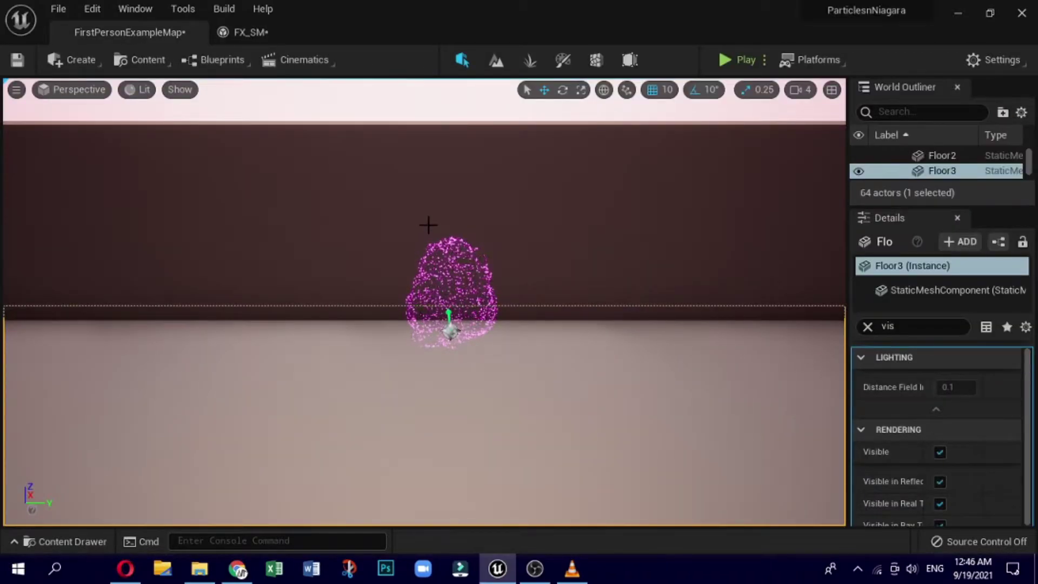
click(247, 32)
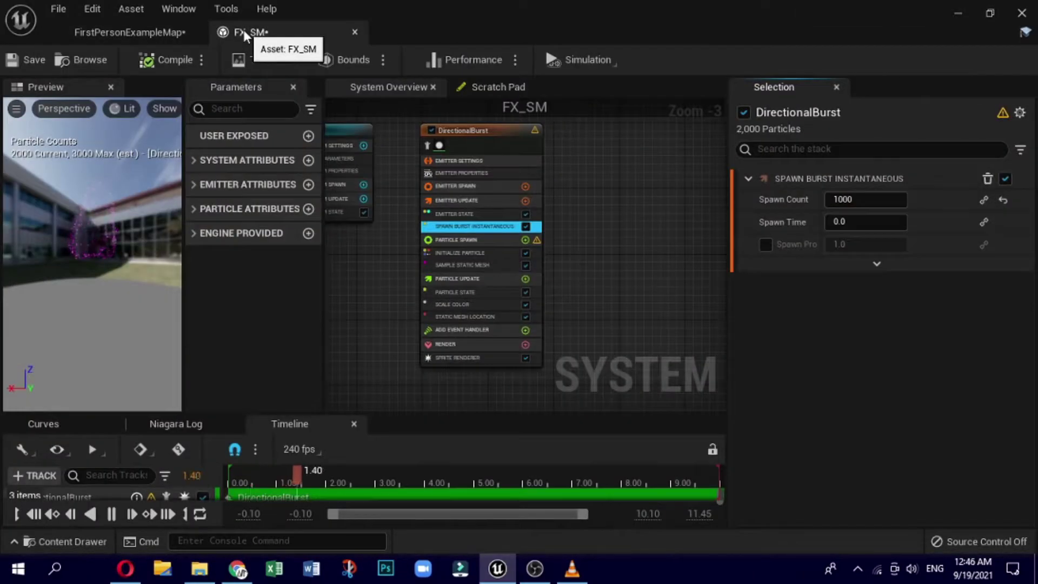
Tint the particles purple via Particle Spawn's colour and save FirstPersonExampleMap.
click(535, 240)
click(171, 37)
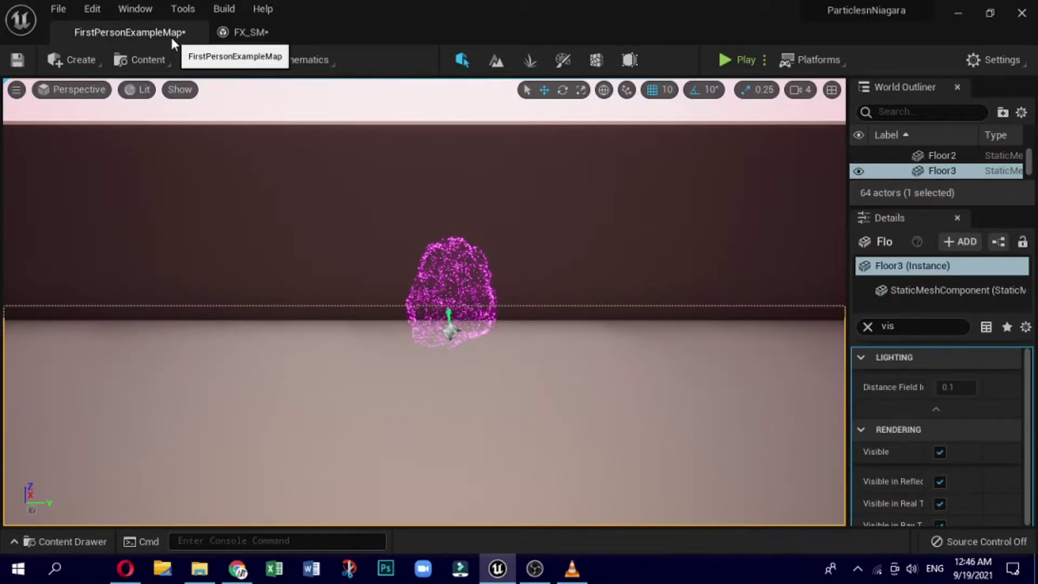
click(246, 31)
click(872, 346)
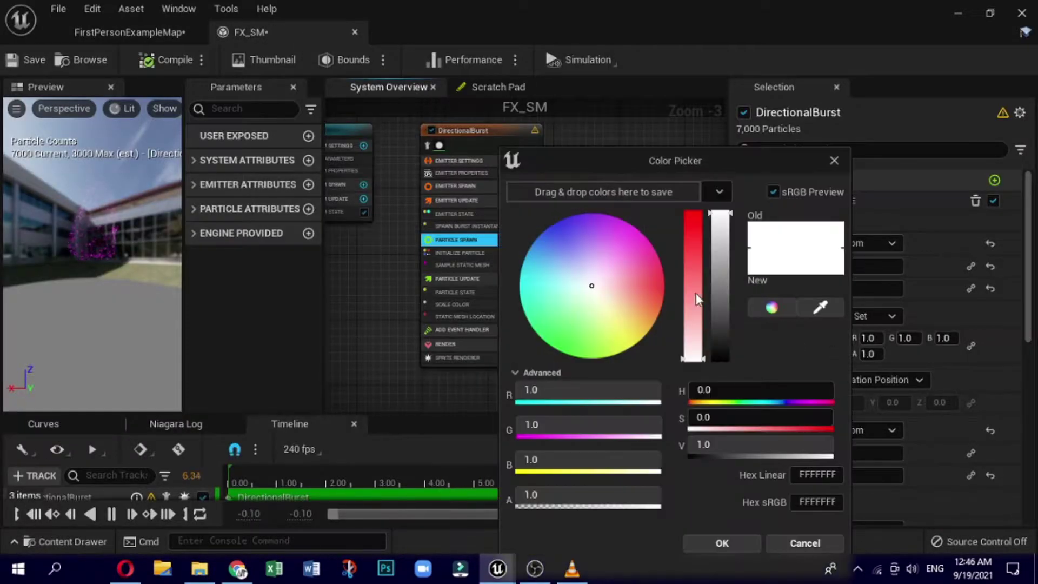
click(559, 222)
click(722, 543)
click(168, 33)
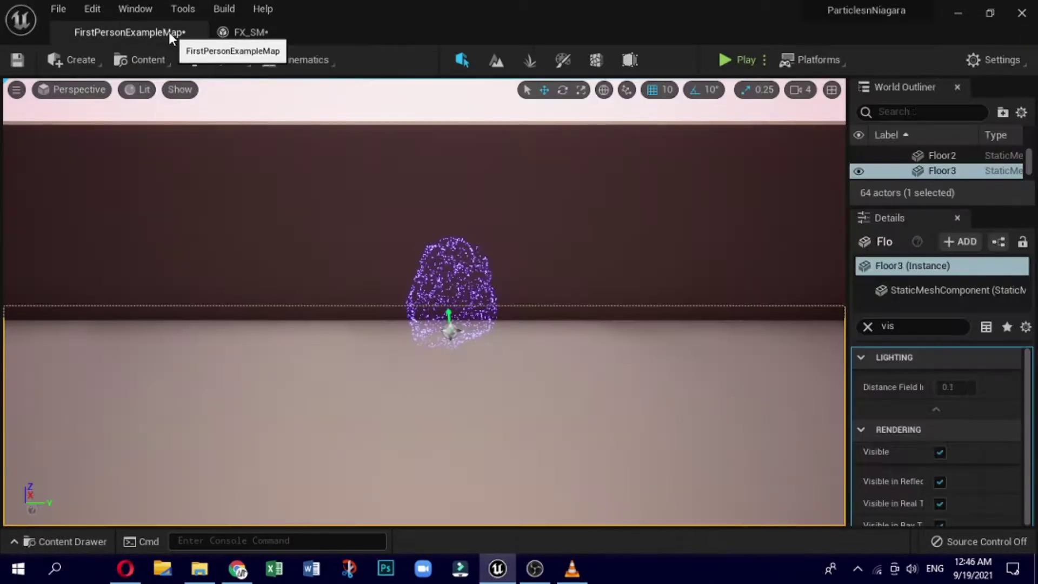
click(20, 57)
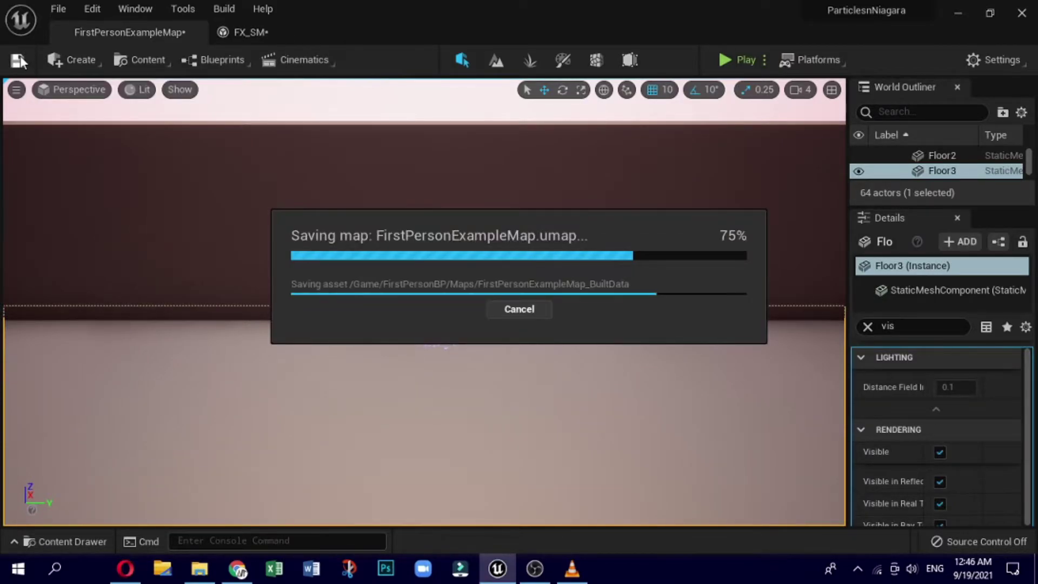
click(73, 541)
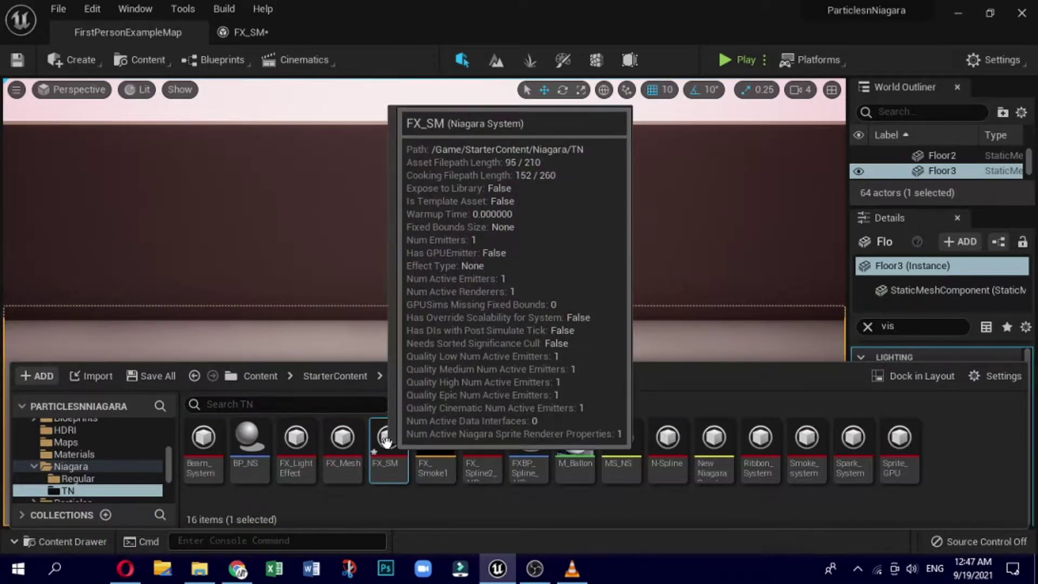
Duplicate FX_SM as FX_SKM2, open it, and dock its Niagara editor as a tab.
right_click(388, 444)
click(494, 170)
text(_SK)
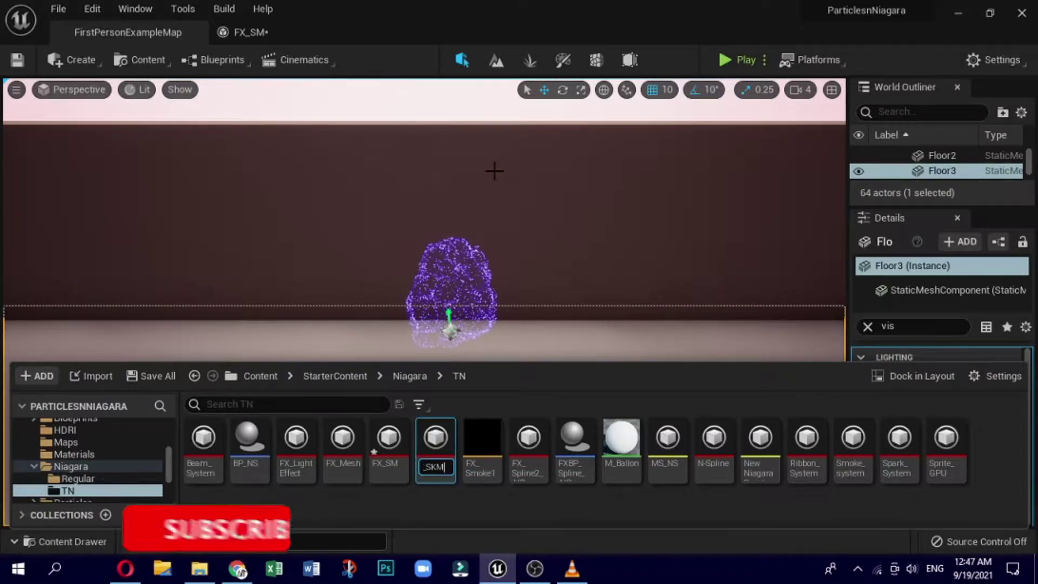
text(M2)
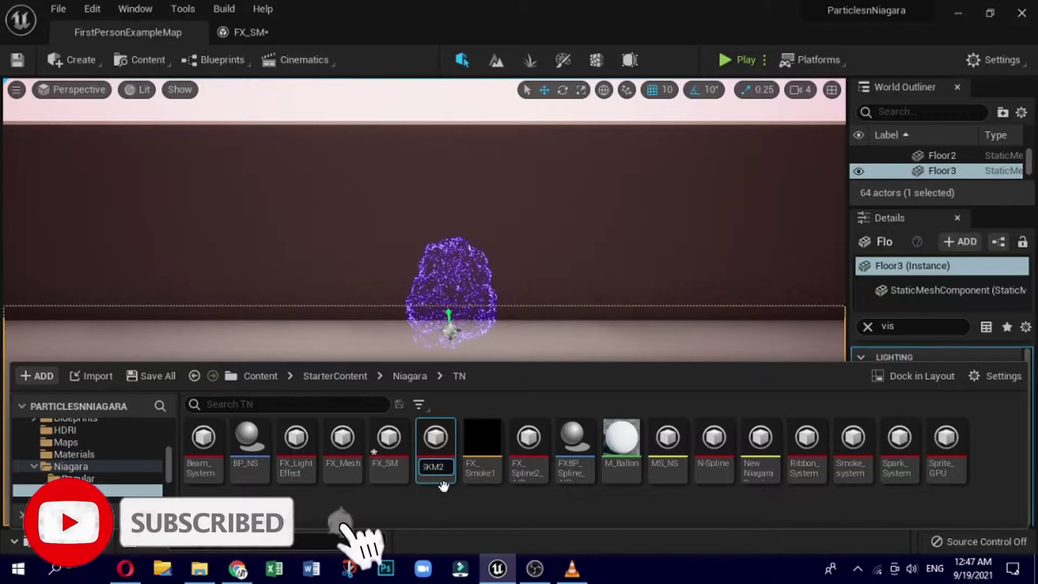
key(Return)
double_click(386, 441)
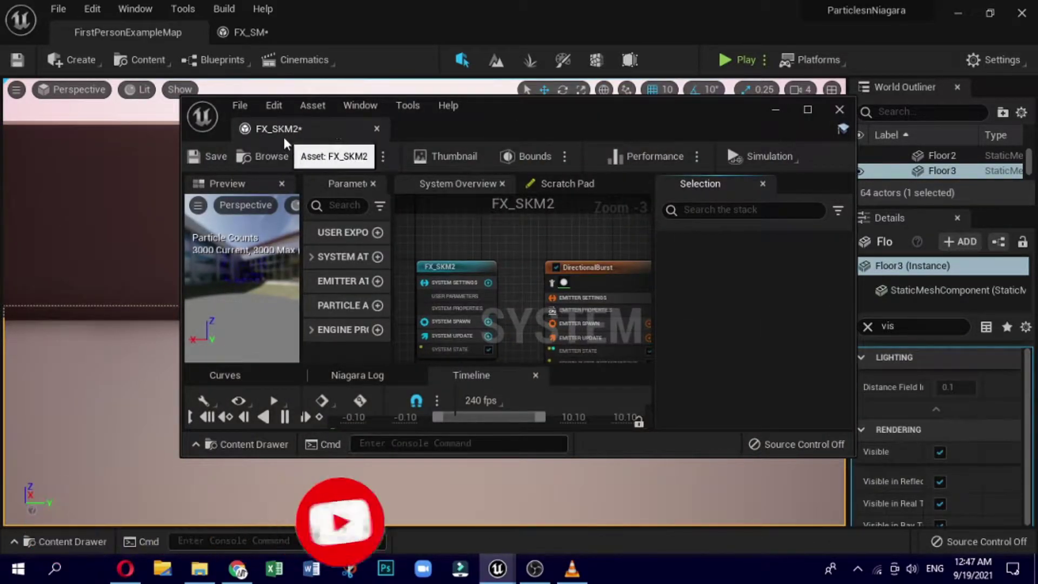
mouse_move(286, 130)
mouse_down()
mouse_move(324, 30)
mouse_move(407, 44)
mouse_up()
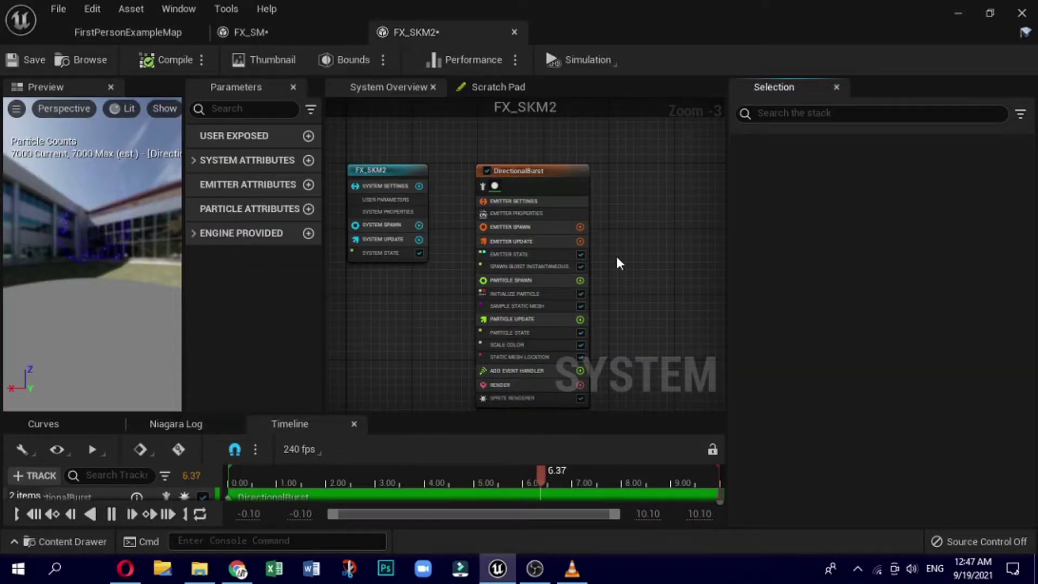
Delete the Sample Static Mesh and Static Mesh Location modules from FX_SKM2's DirectionalBurst stack.
mouse_move(617, 262)
right_down()
mouse_move(588, 186)
mouse_move(581, 237)
right_up()
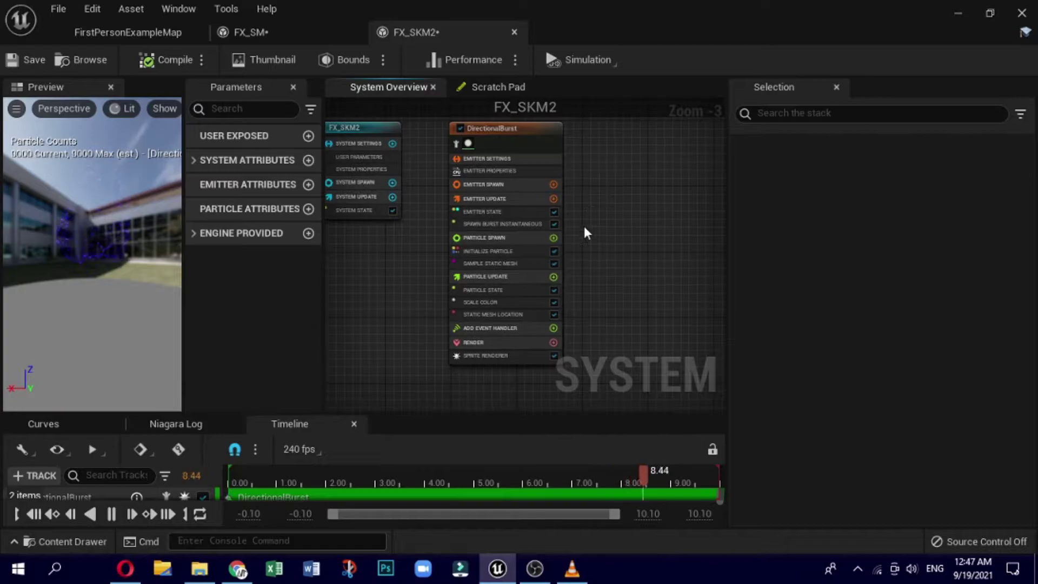
click(509, 264)
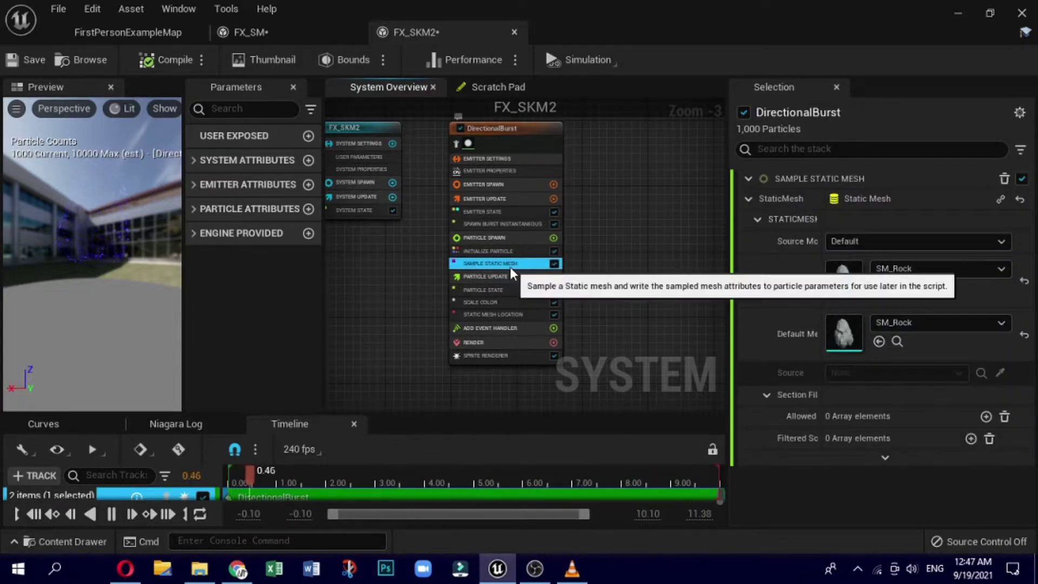
right_click(509, 266)
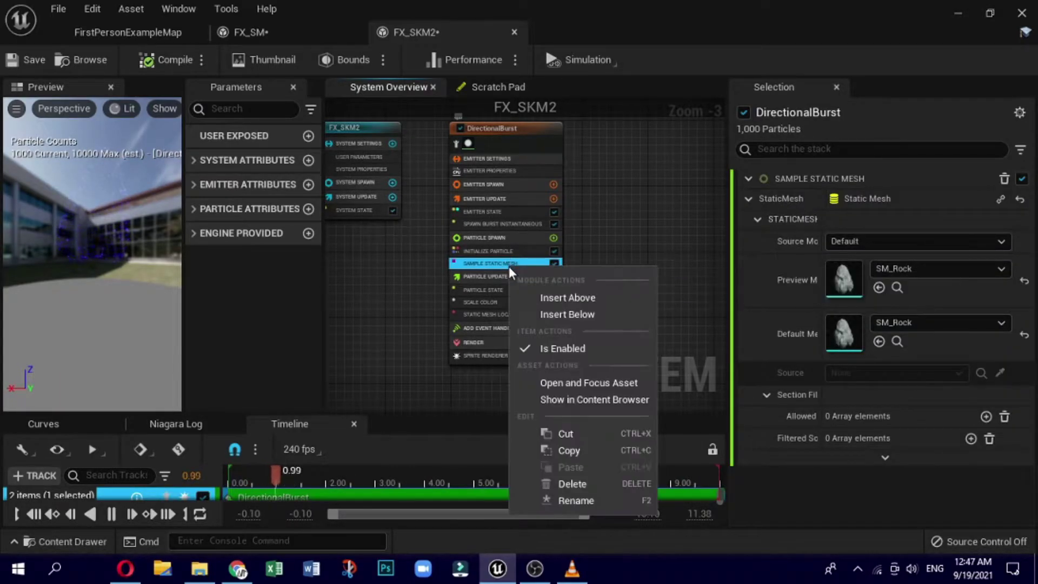
click(595, 485)
right_click(485, 295)
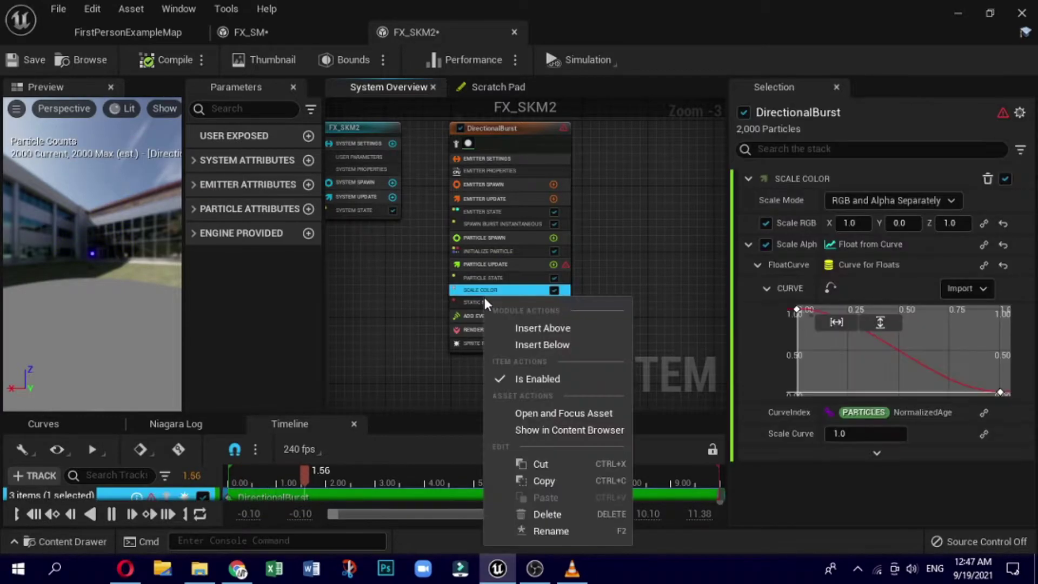
click(476, 300)
right_click(476, 301)
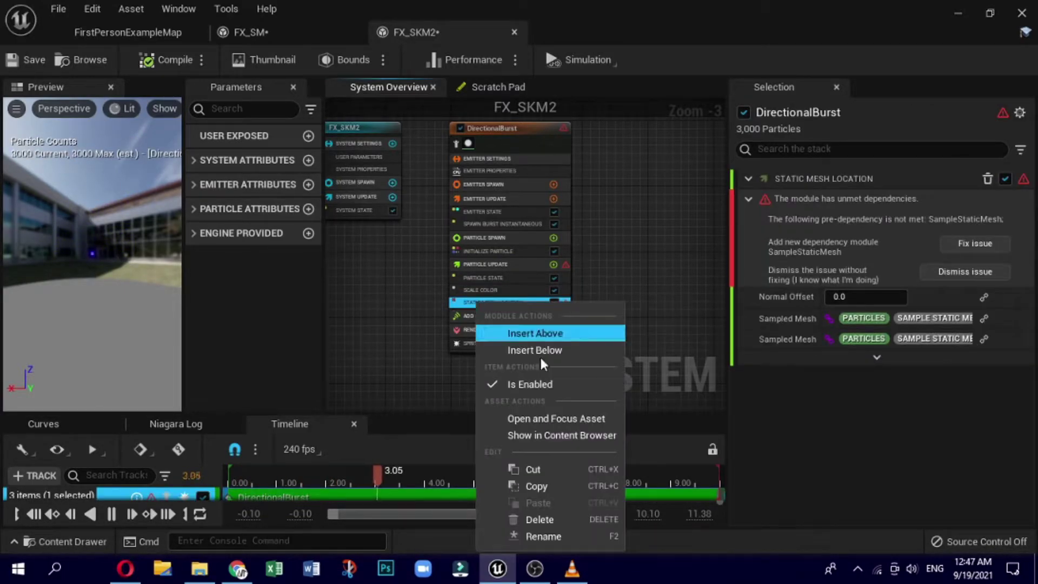
click(560, 522)
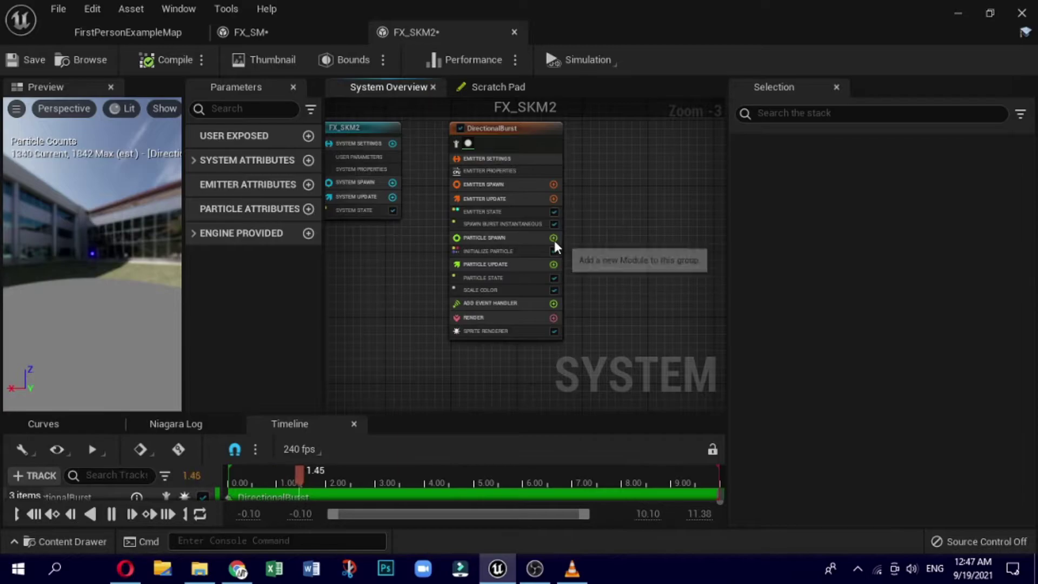
Add Skeletal Mesh Location under Particle Spawn (searched 'sk') and Particle Update (searched 'loca').
click(553, 239)
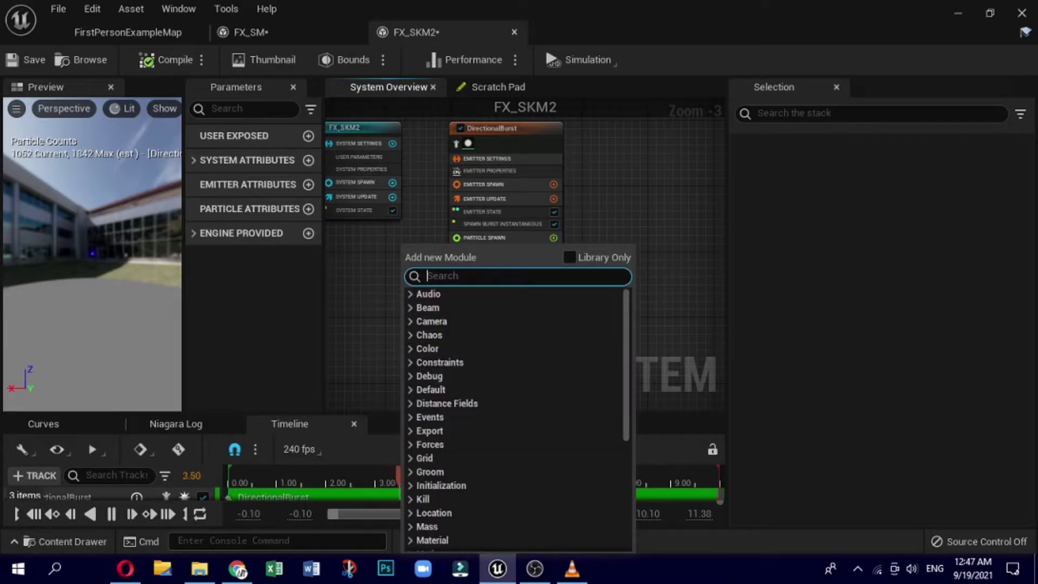
text(ske)
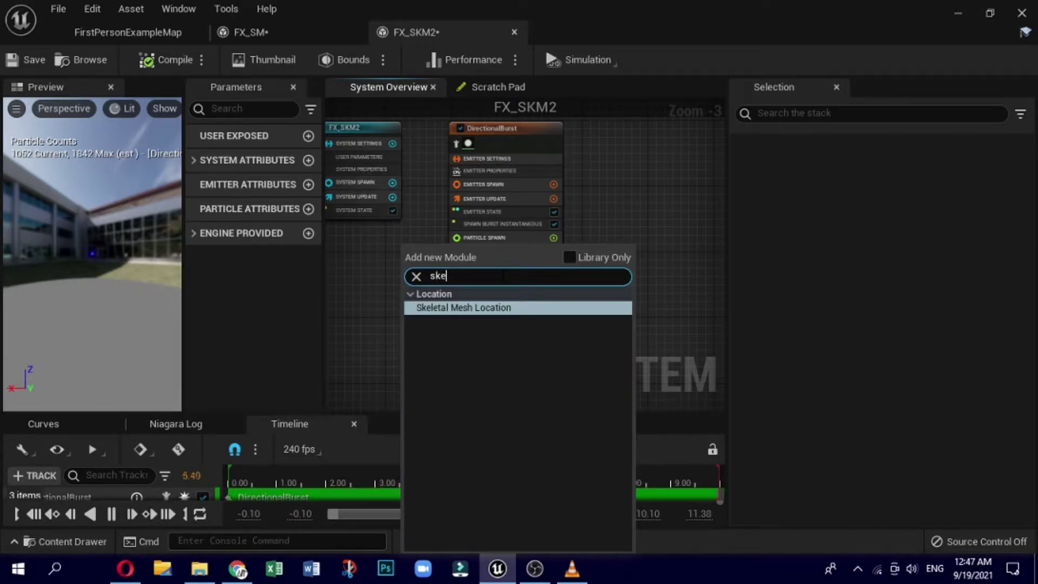
click(491, 307)
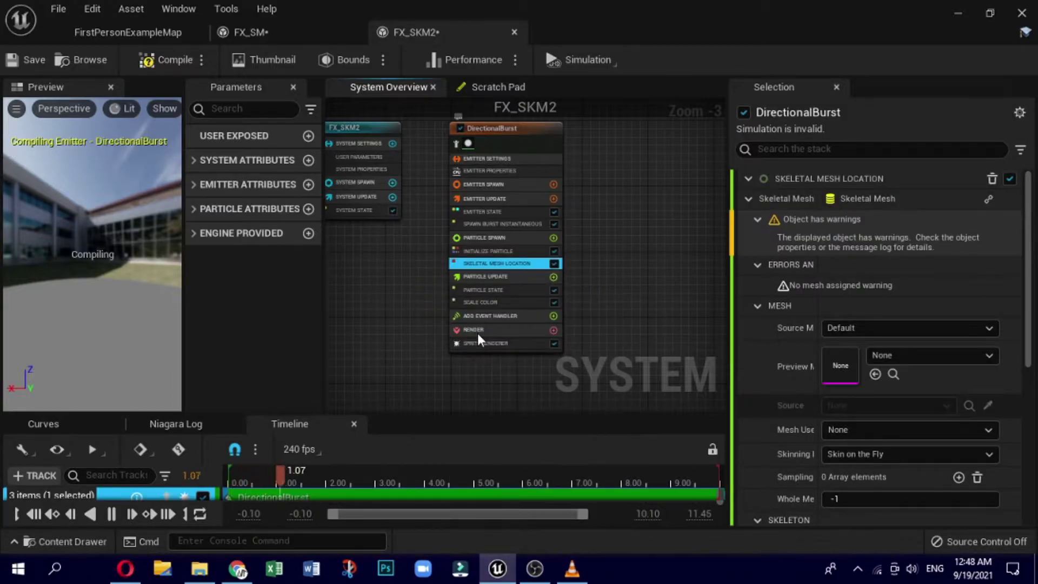
click(552, 277)
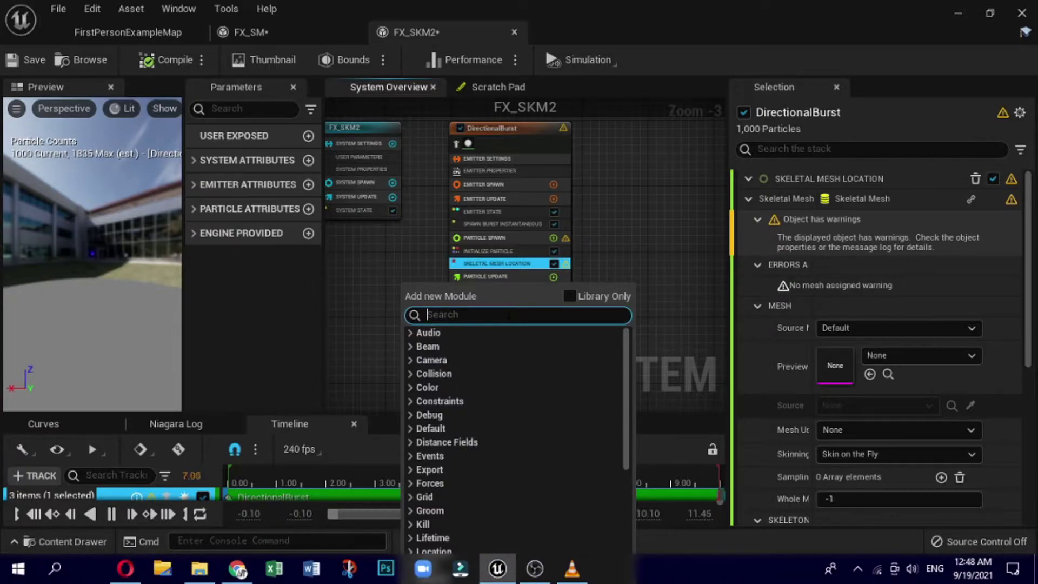
text(loca)
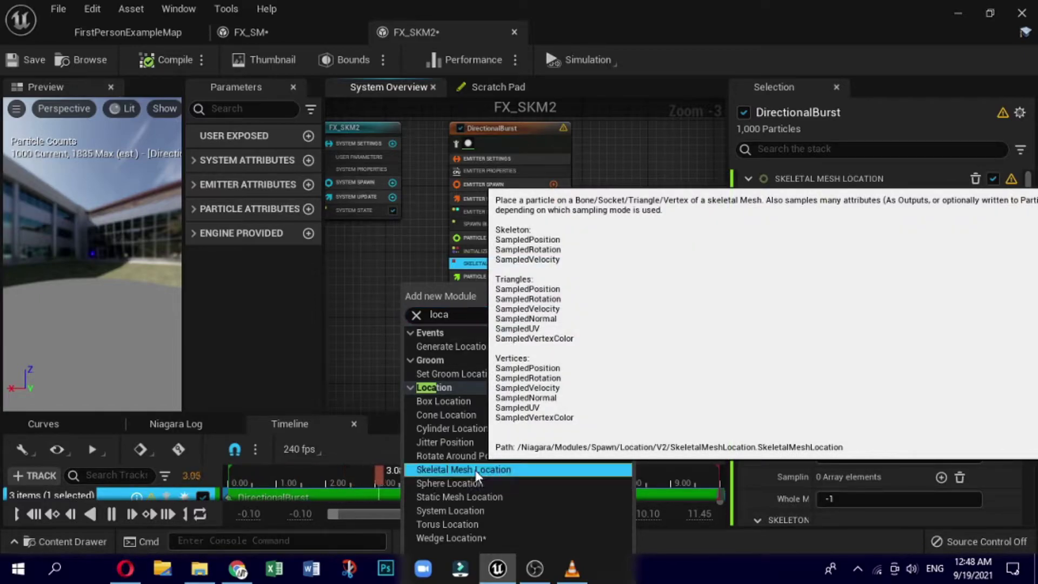
click(475, 469)
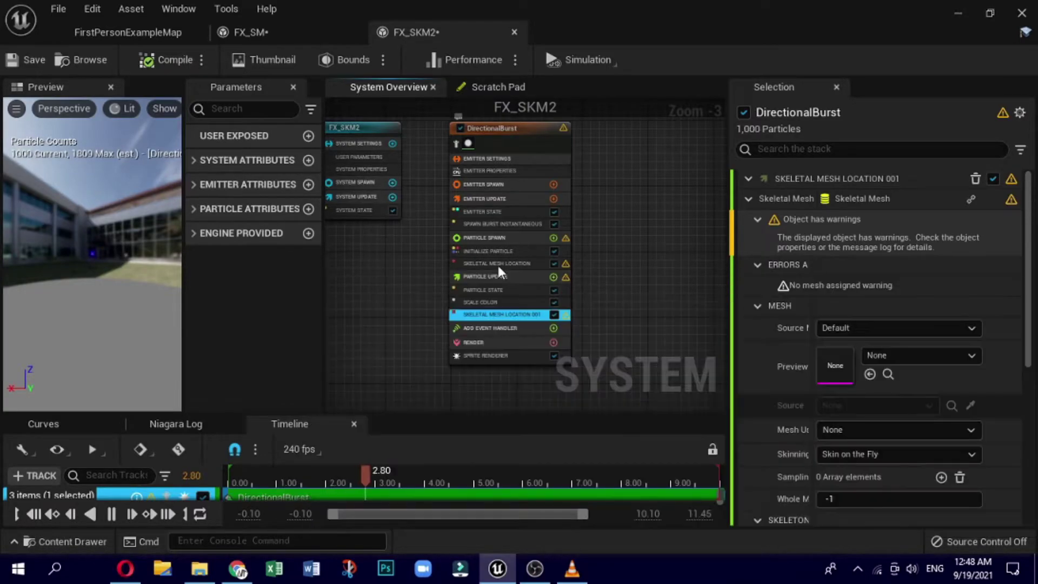
Set SK_Mannequin as the preview mesh in both Skeletal Mesh Location modules, then check Spawn and Update.
click(497, 264)
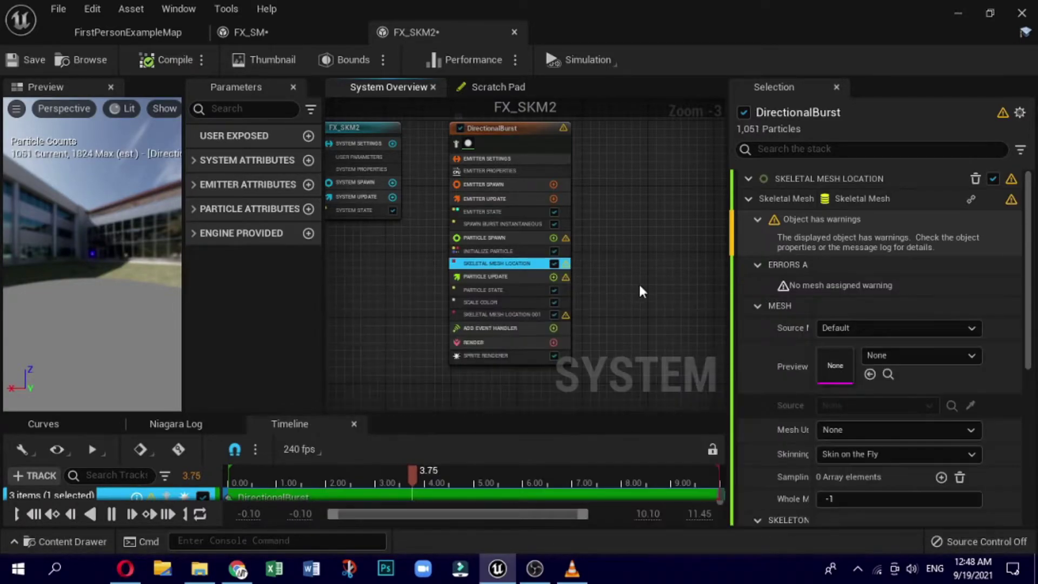
click(921, 357)
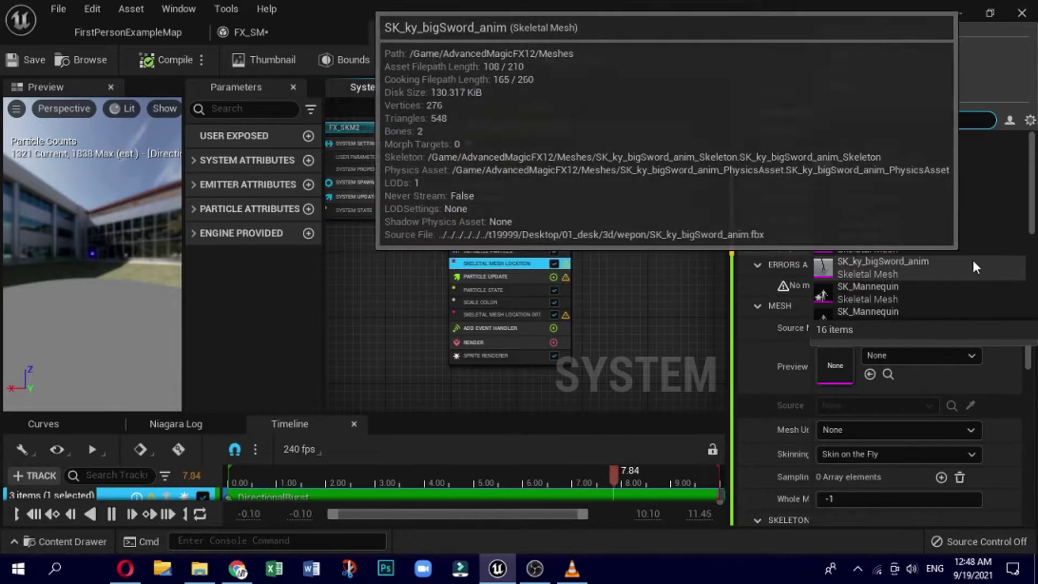
click(931, 294)
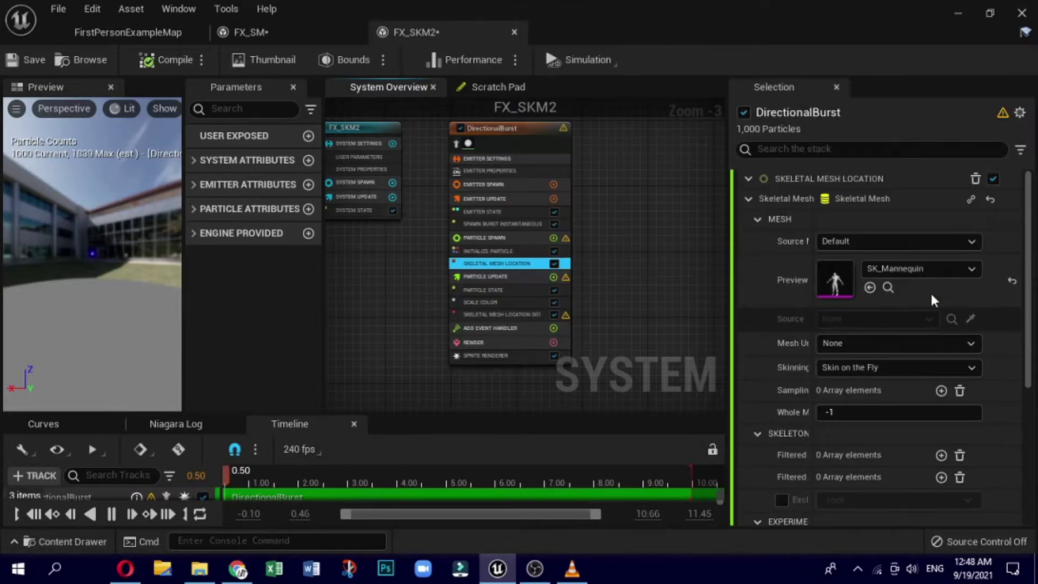
click(518, 314)
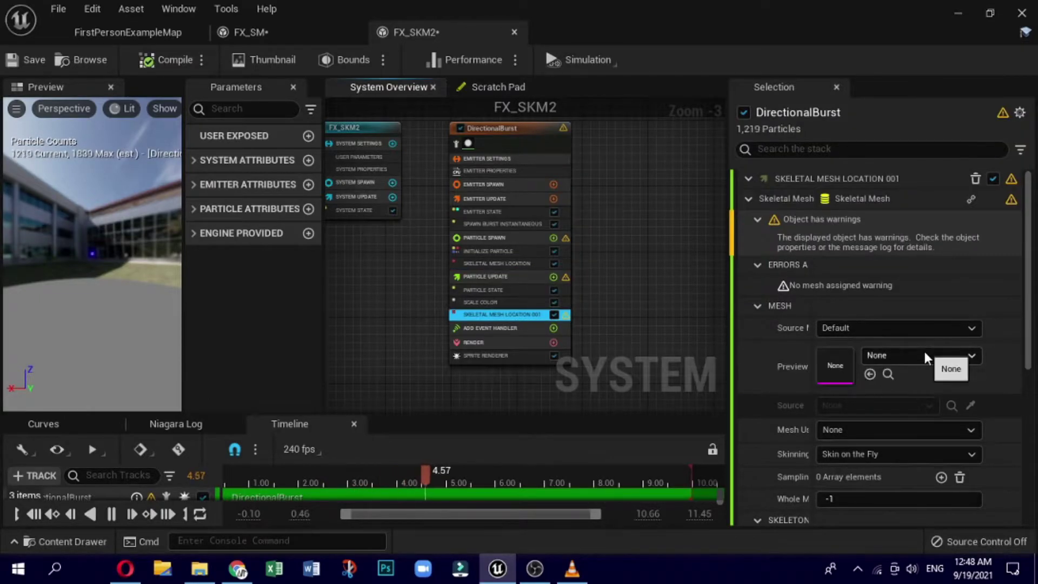
click(925, 353)
click(923, 296)
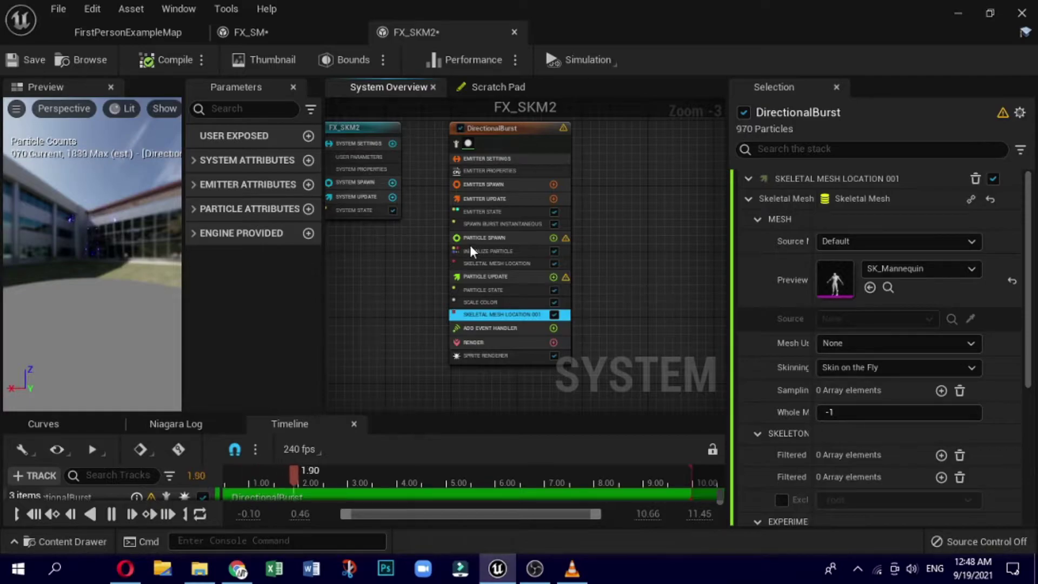
click(566, 239)
click(562, 276)
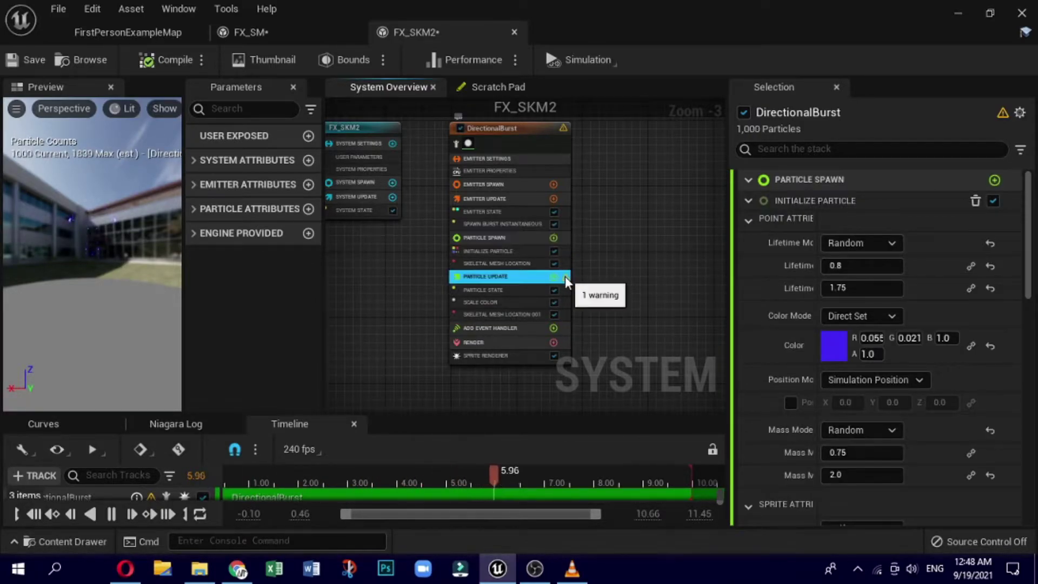
Drag FX_SKM2 from the Content Drawer into the FirstPersonExampleMap level and raise it on Z.
click(153, 28)
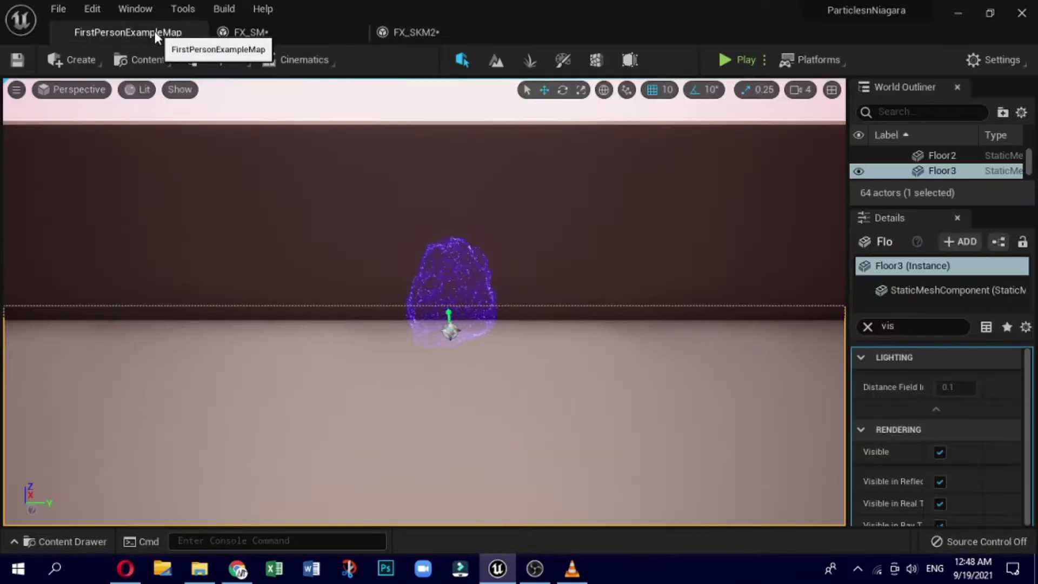
click(69, 539)
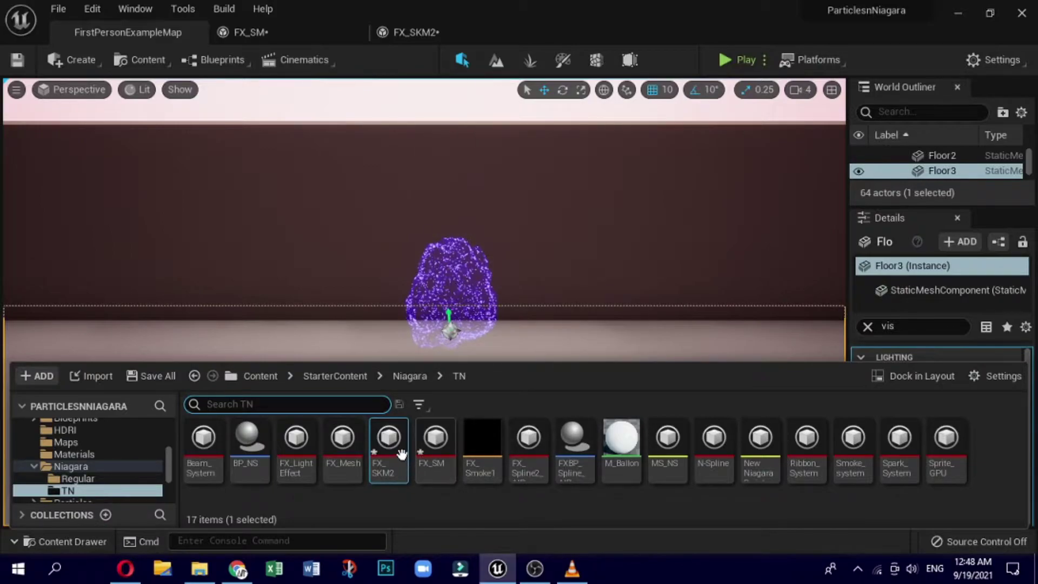
click(342, 319)
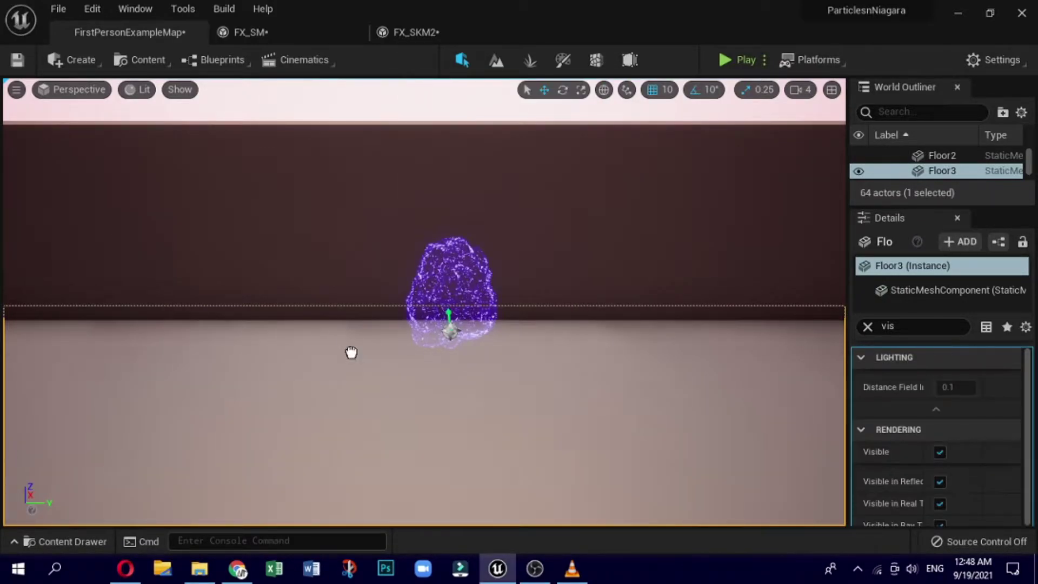
drag(351, 352, 351, 352)
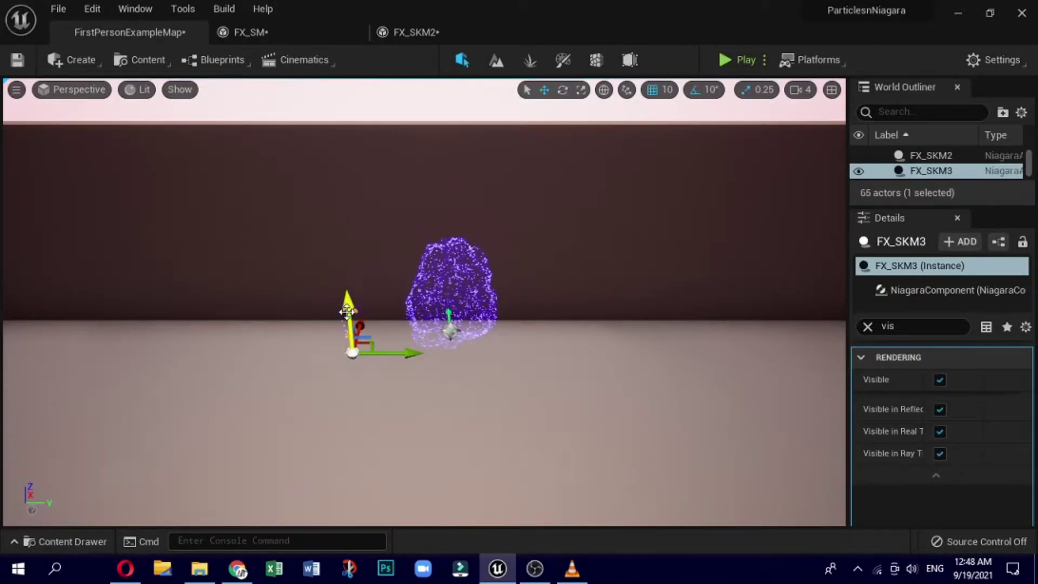
drag(347, 311, 327, 262)
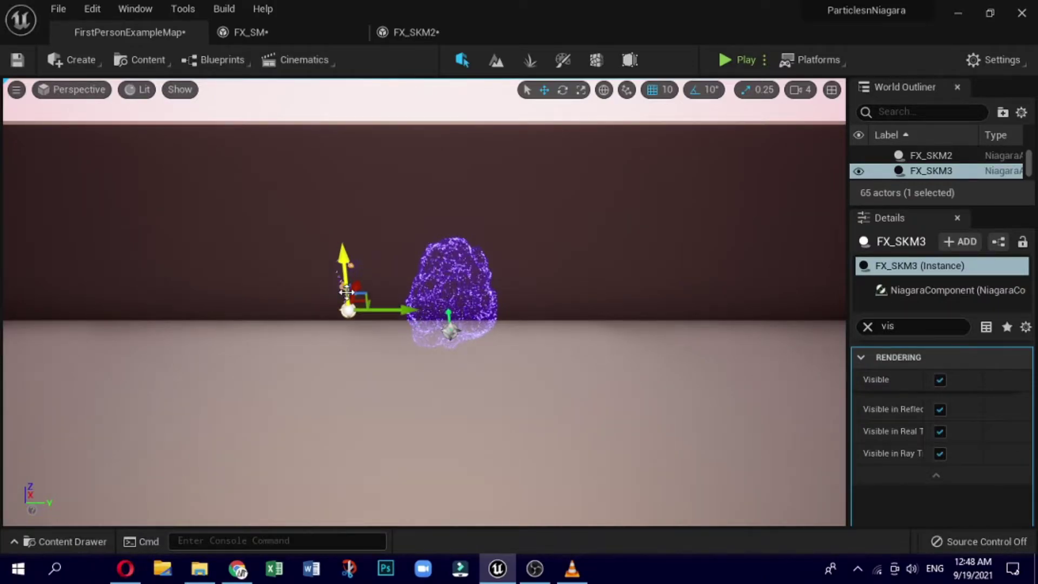
Rotate the placed particle effect to about -100 degrees.
scroll(347, 292, up, 3)
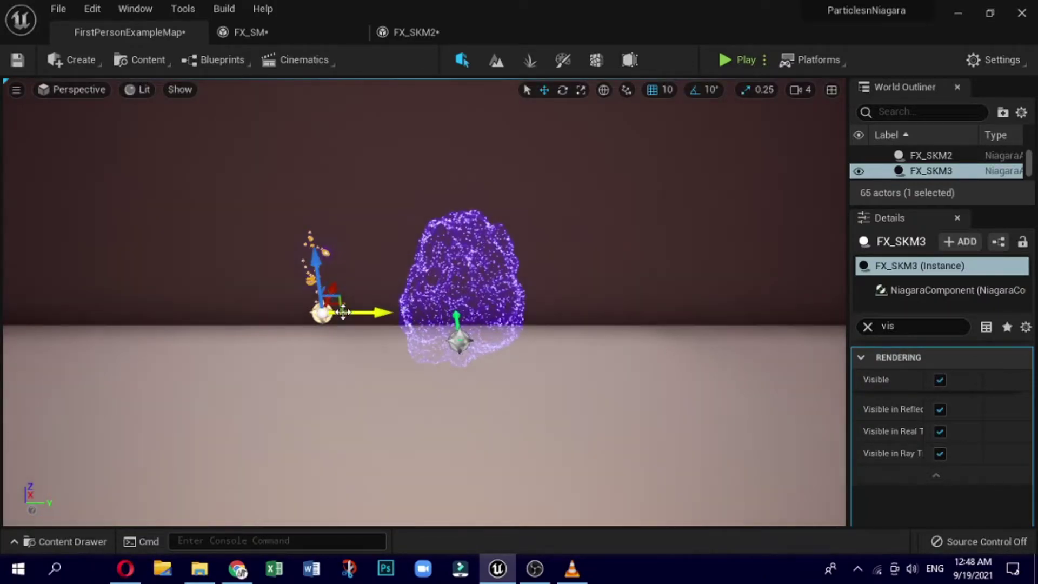
click(563, 88)
drag(308, 362, 302, 359)
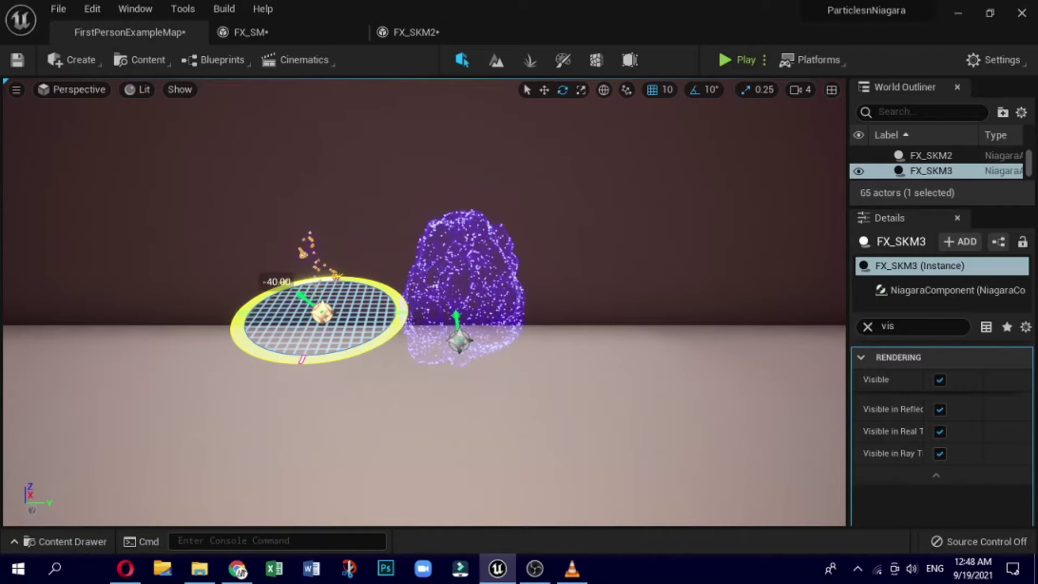
mouse_move(276, 282)
mouse_down()
mouse_move(232, 297)
mouse_move(200, 329)
mouse_up()
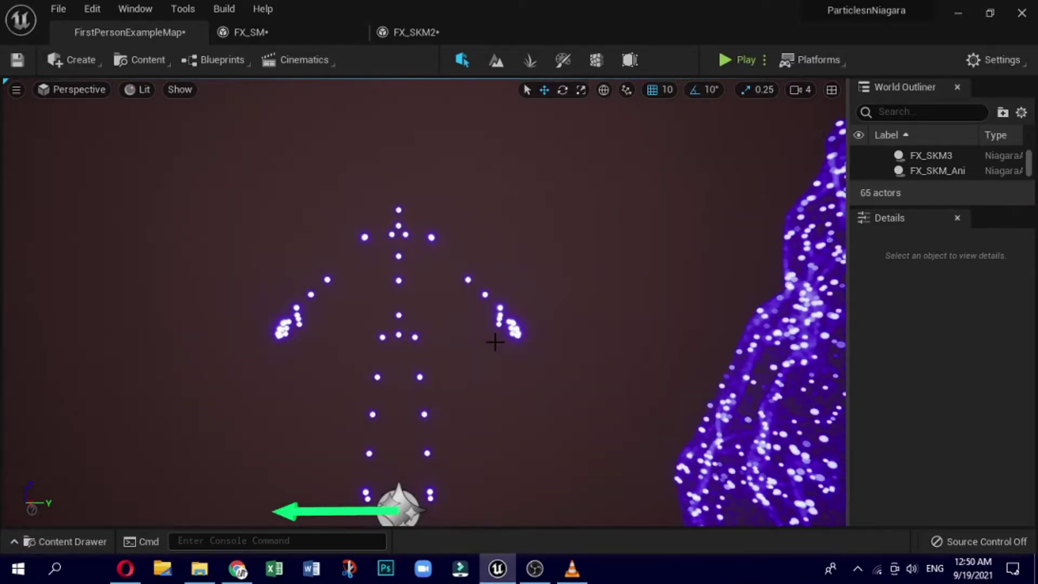
Set the spawn Skeletal Mesh Location module's Mesh Sampling to Surface (Triangles).
click(408, 34)
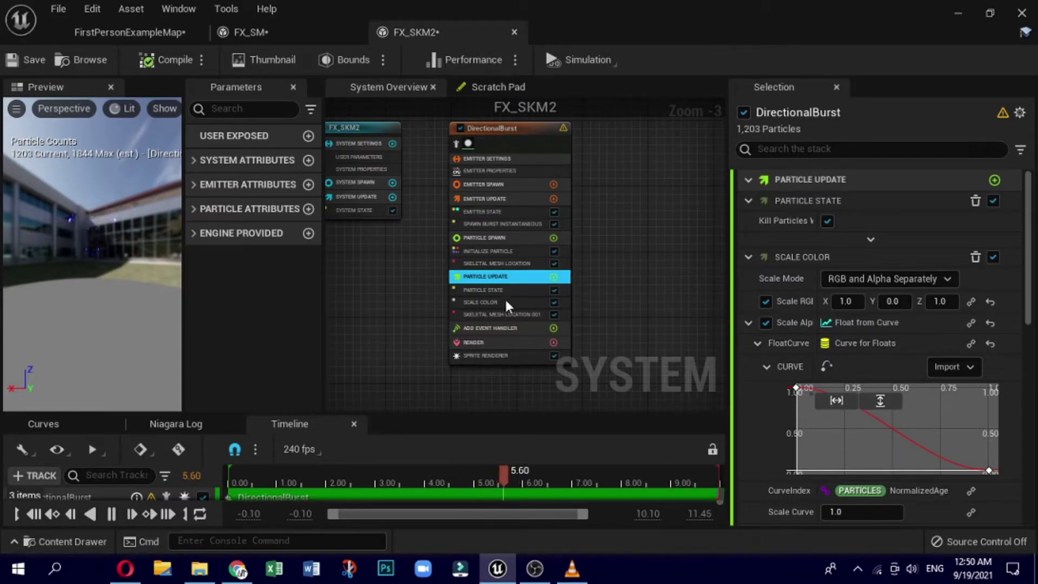
click(488, 263)
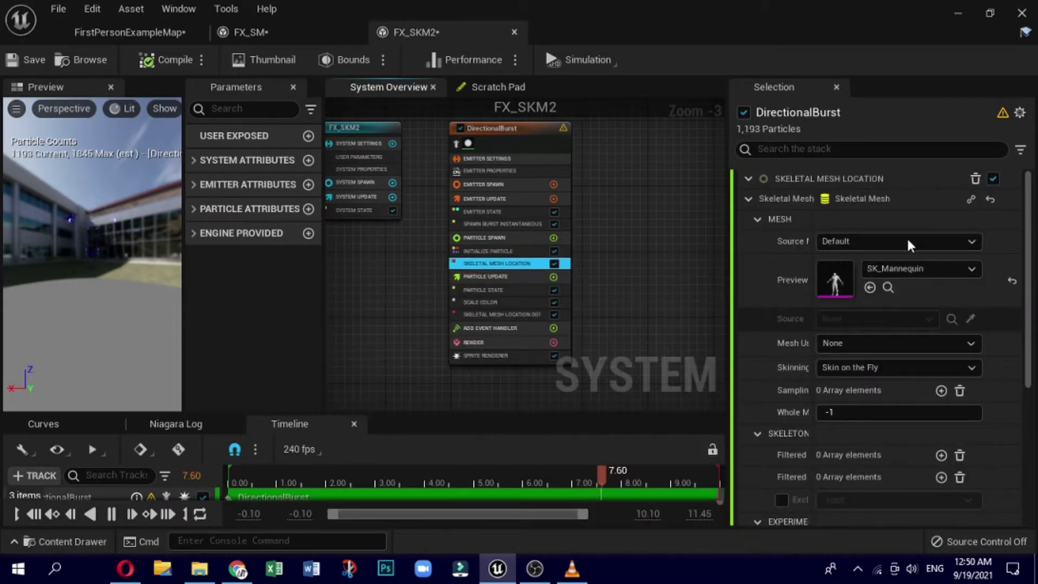
scroll(925, 338, down, 2)
scroll(921, 324, down, 3)
scroll(920, 323, down, 1)
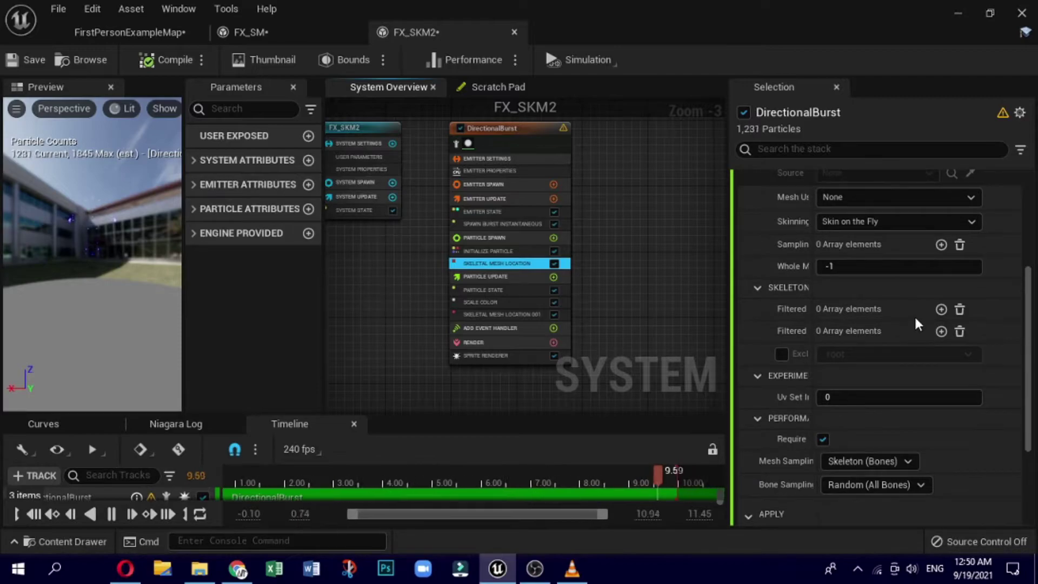
scroll(914, 315, down, 2)
scroll(915, 316, down, 2)
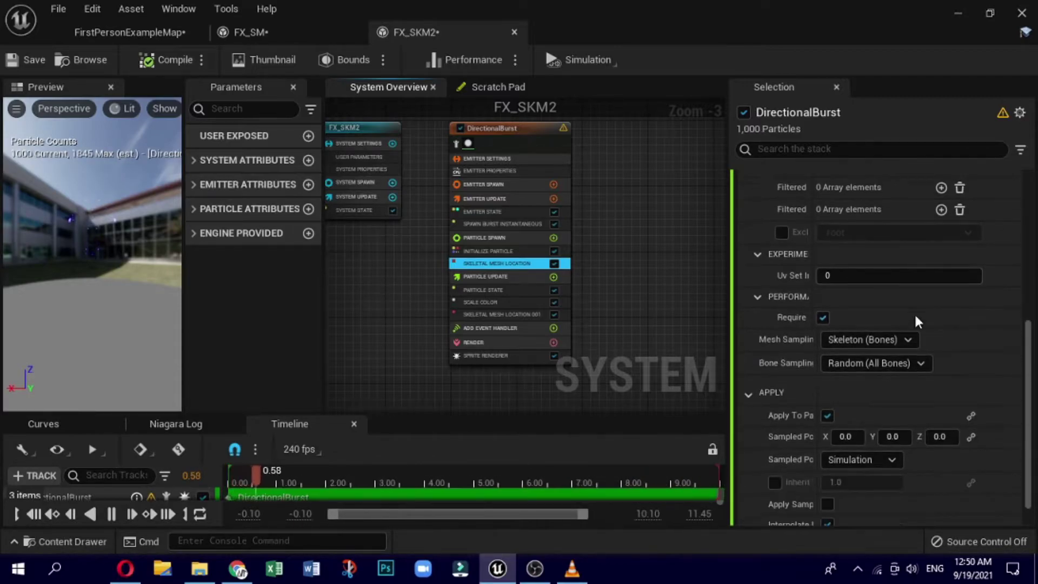
click(853, 339)
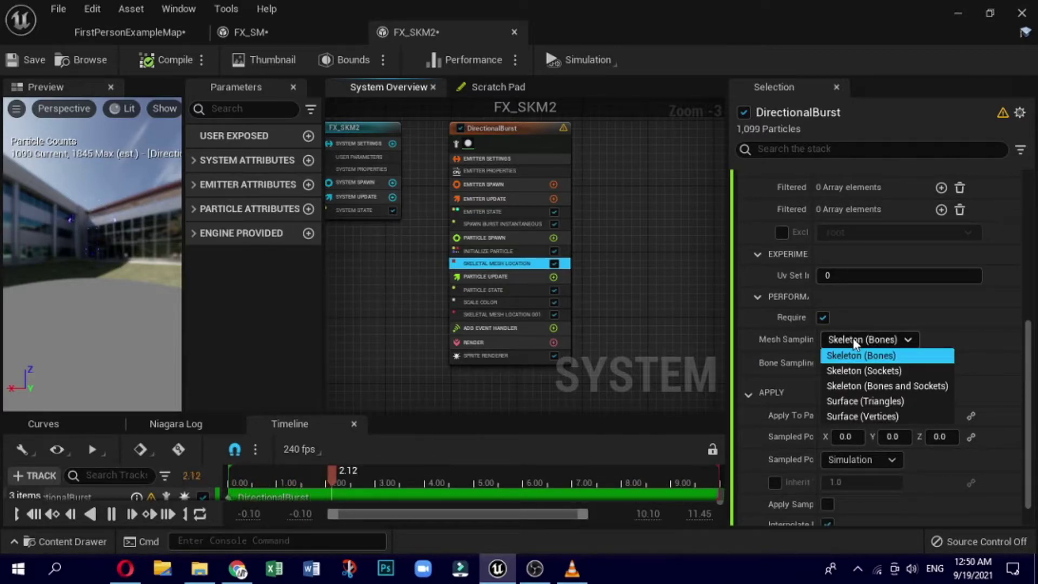
click(876, 403)
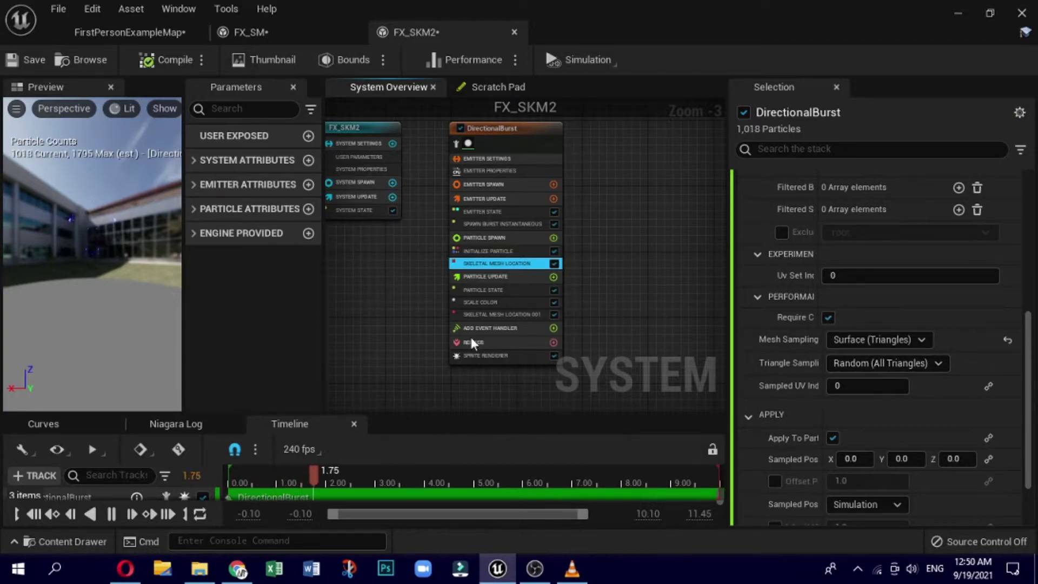
Set Skeletal Mesh Location 001's Mesh Sampling to Surface (Triangles) as well.
click(495, 316)
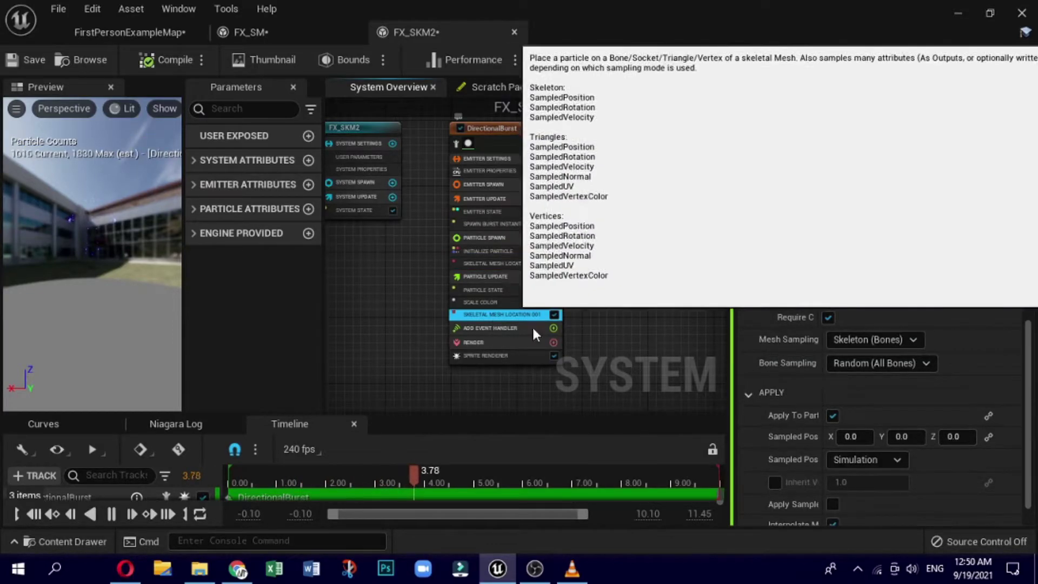
click(876, 343)
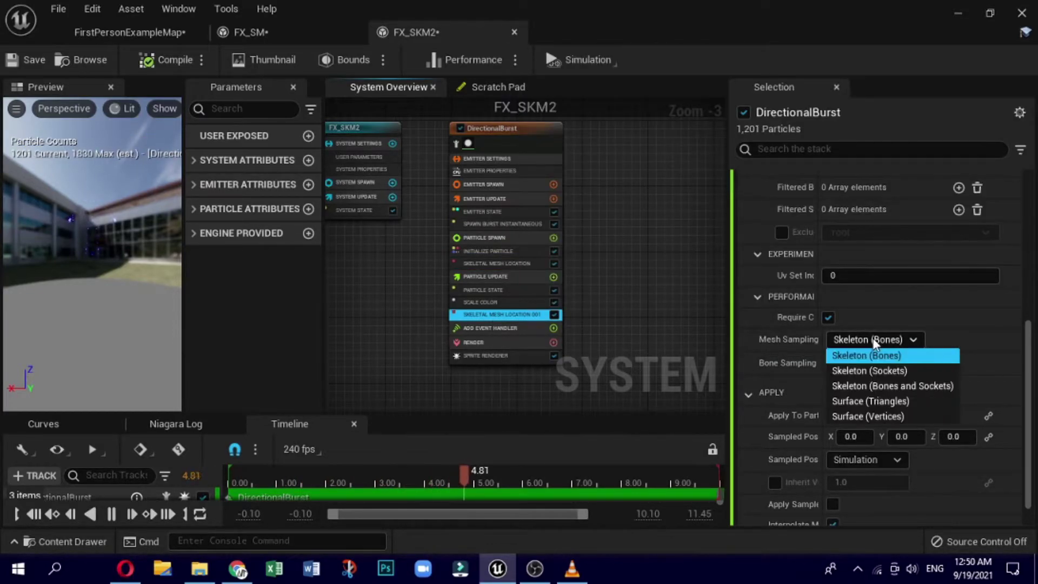
click(887, 399)
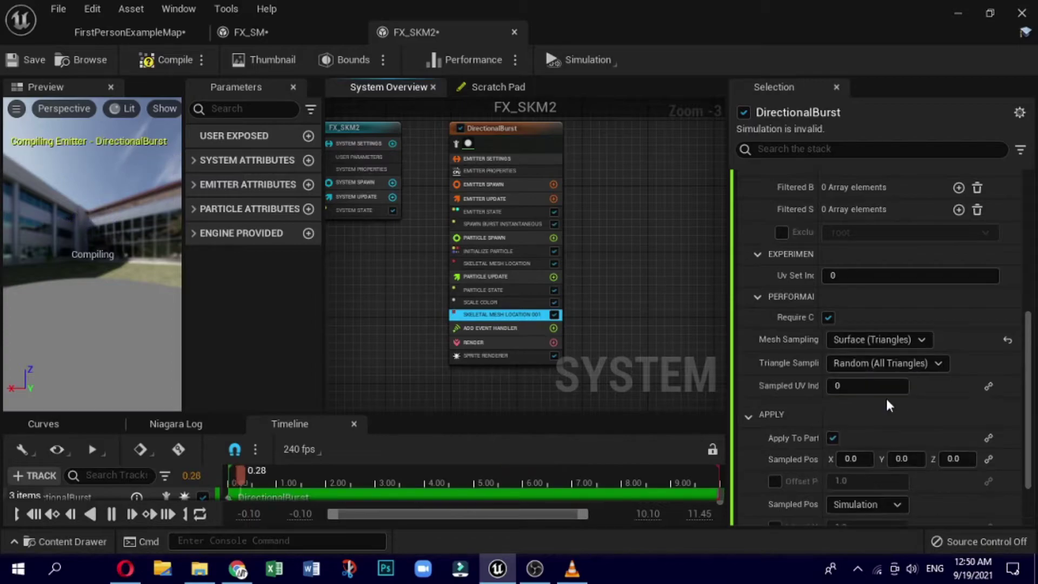
Tilt and zoom the level view to inspect the particle character.
click(144, 36)
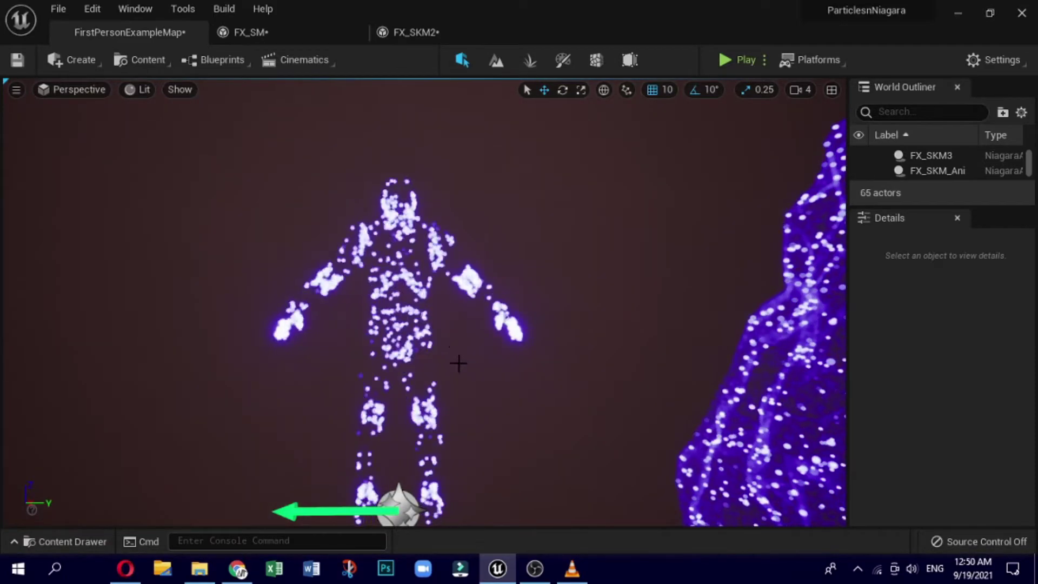
right_drag(457, 359, 456, 378)
scroll(457, 359, down, 5)
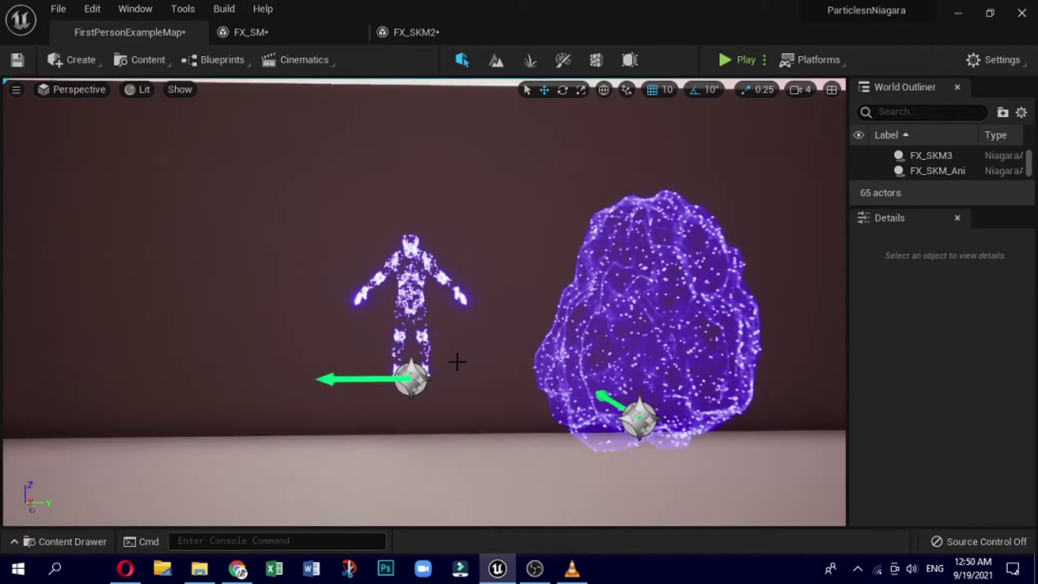
scroll(457, 359, up, 3)
Set the Spawn Burst Instantaneous Spawn Count in FX_SKM2 to 2000.
click(406, 32)
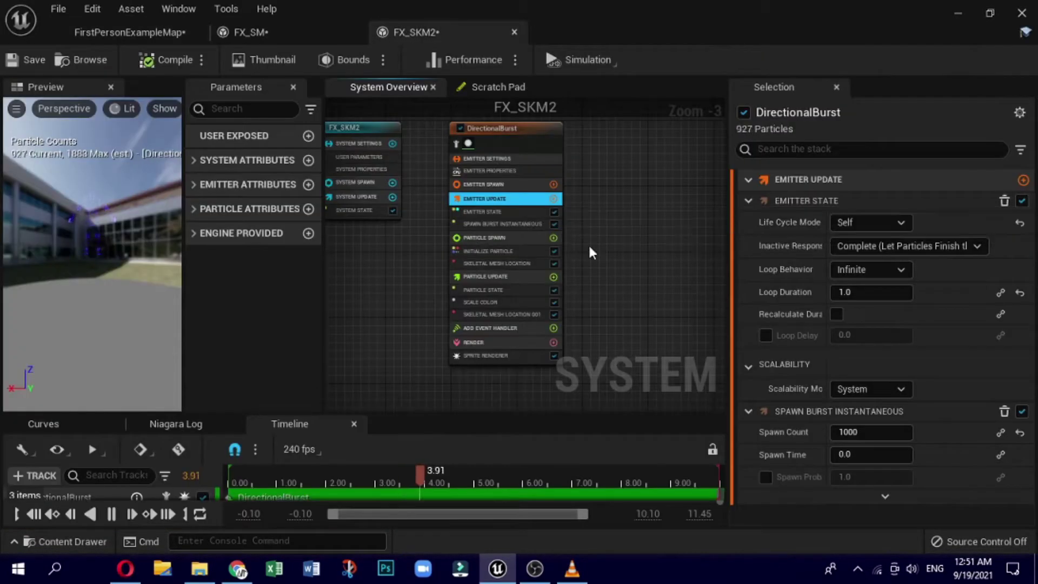
click(517, 223)
text(20)
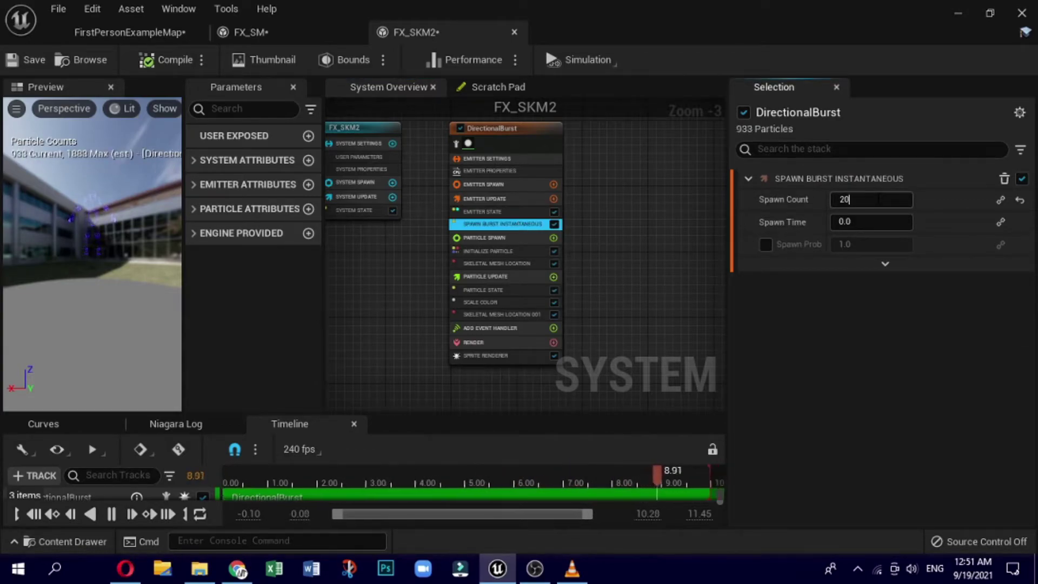
text(00)
key(Return)
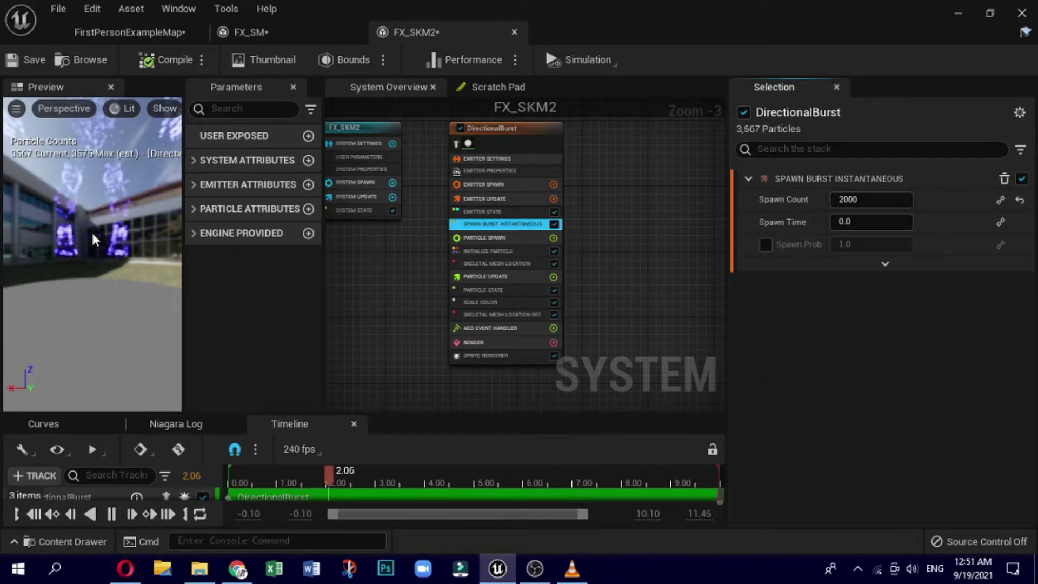
Duplicate the FX_SKM2 asset in the TN folder of the Content Drawer.
click(108, 35)
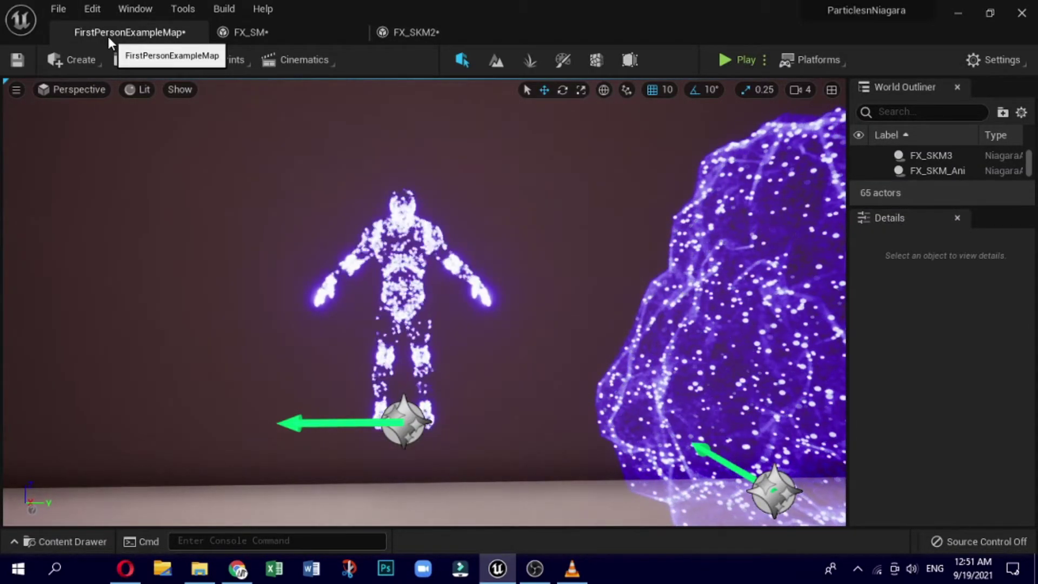
click(77, 544)
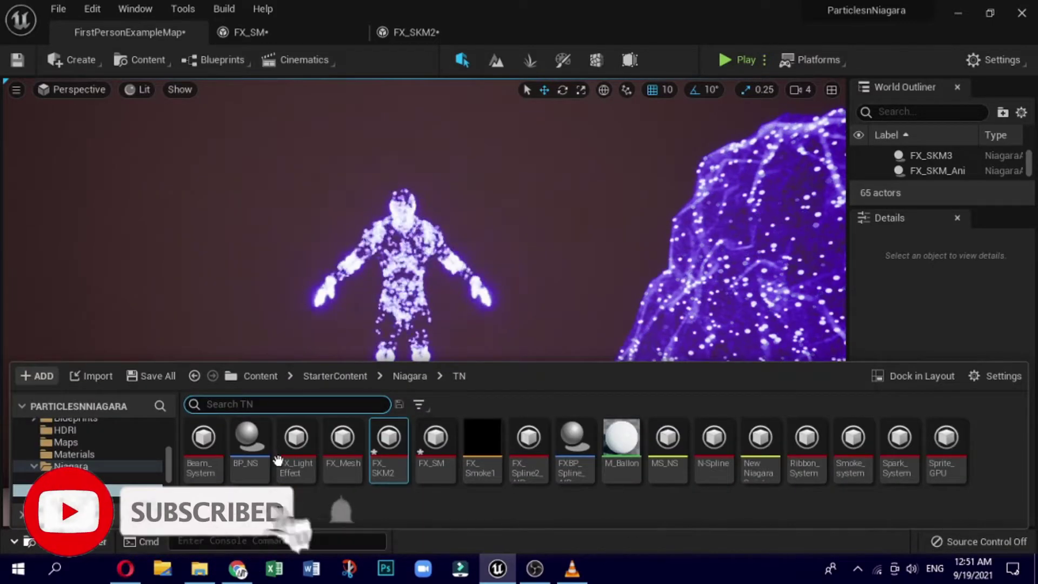
mouse_move(387, 450)
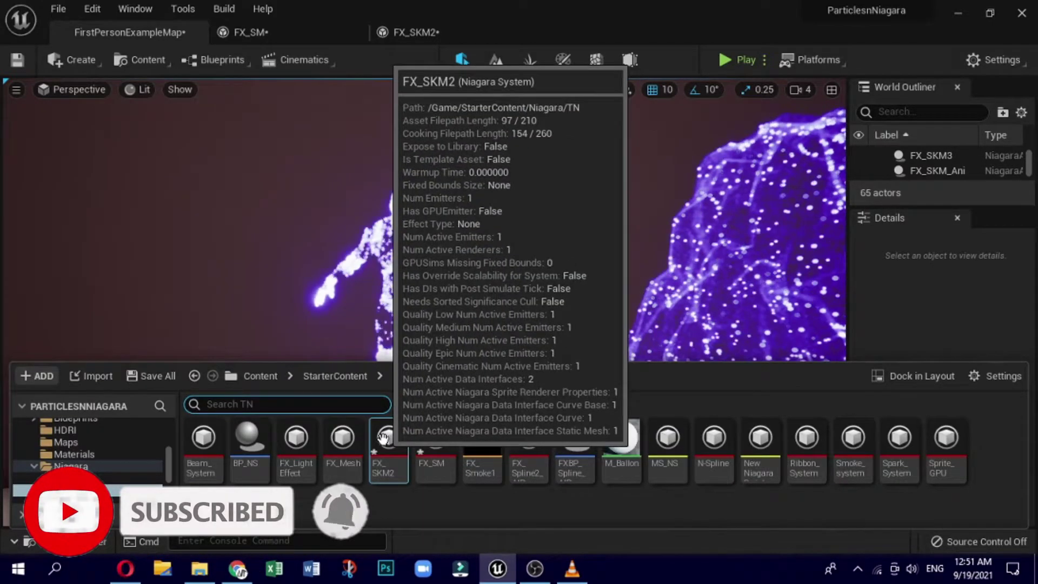
right_click(383, 438)
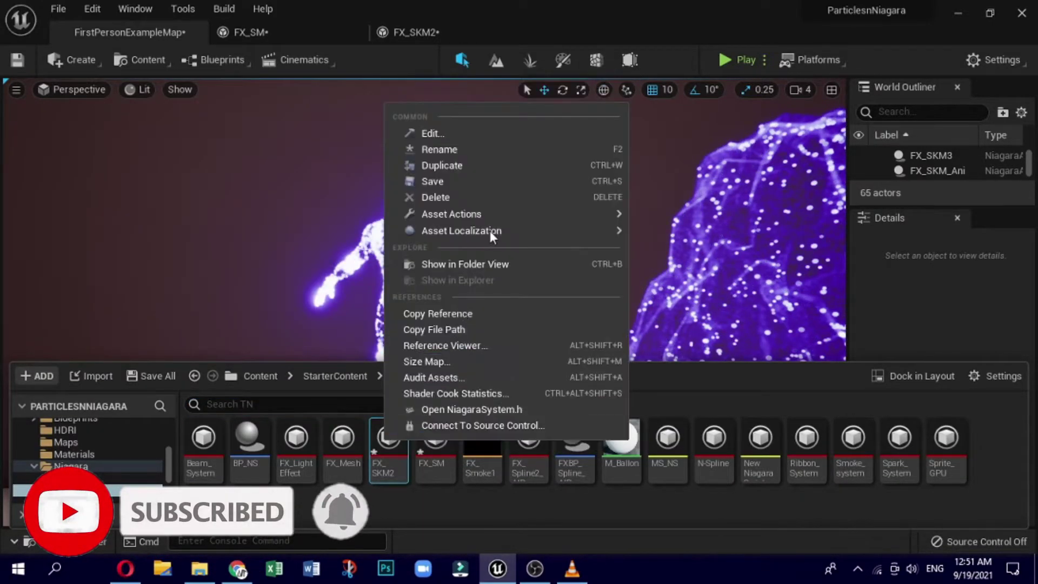
click(459, 164)
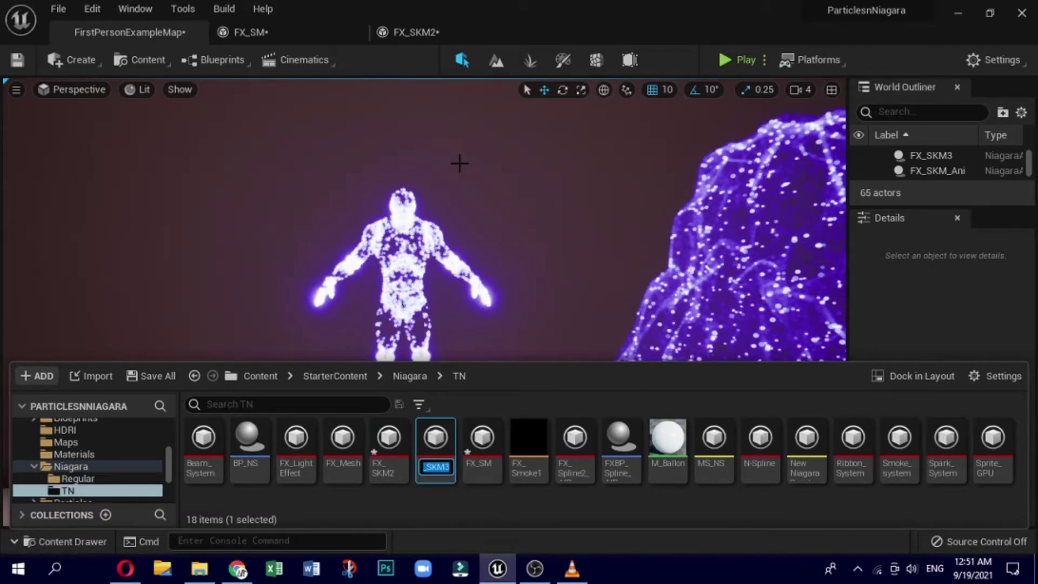
Rename the duplicated system to FX_SKM_Anime2.
key(End)
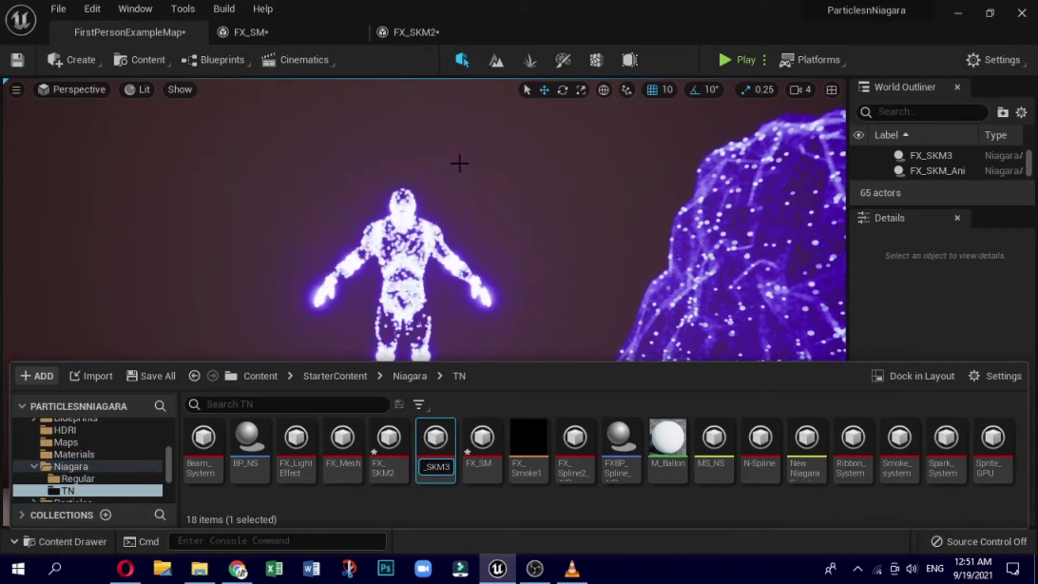
key(BackSpace)
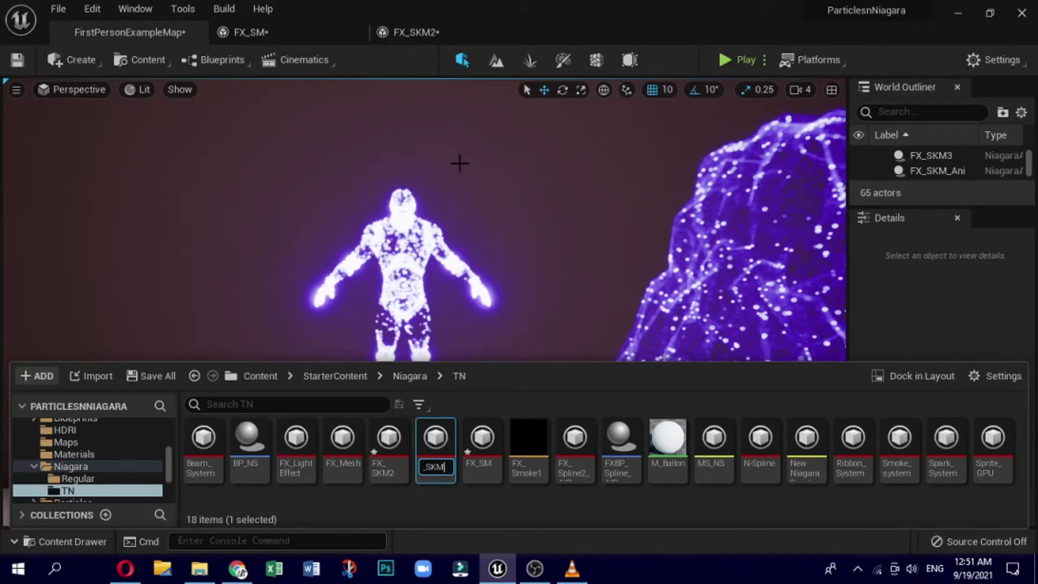
text(_Anii)
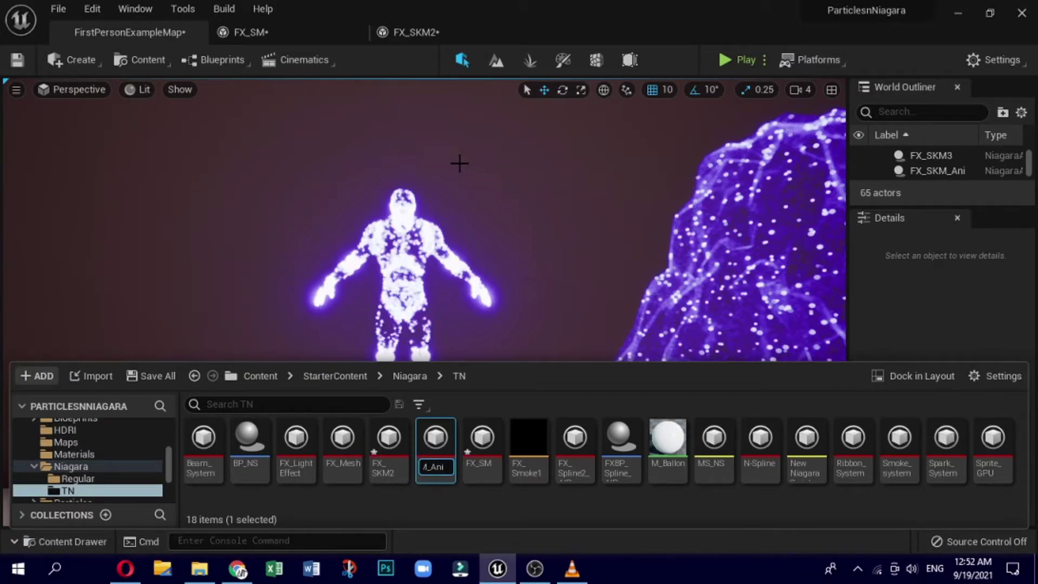
text(m)
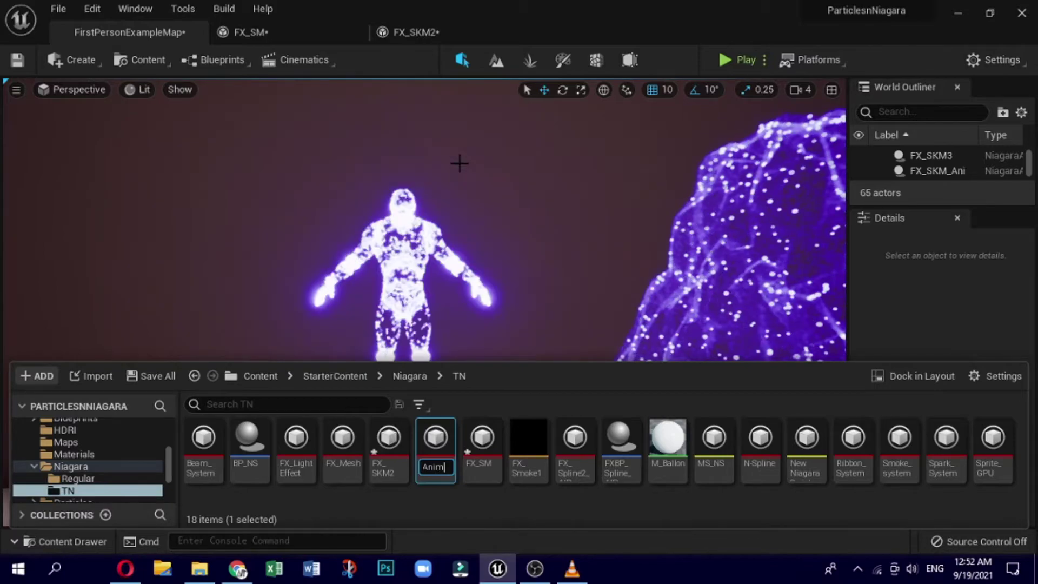
text(e2)
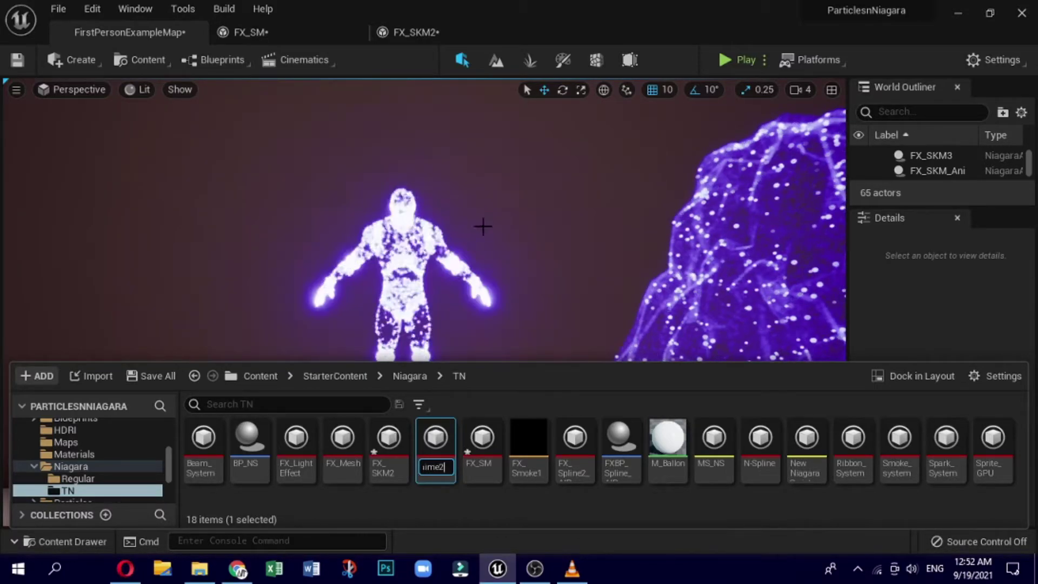
click(432, 494)
click(432, 435)
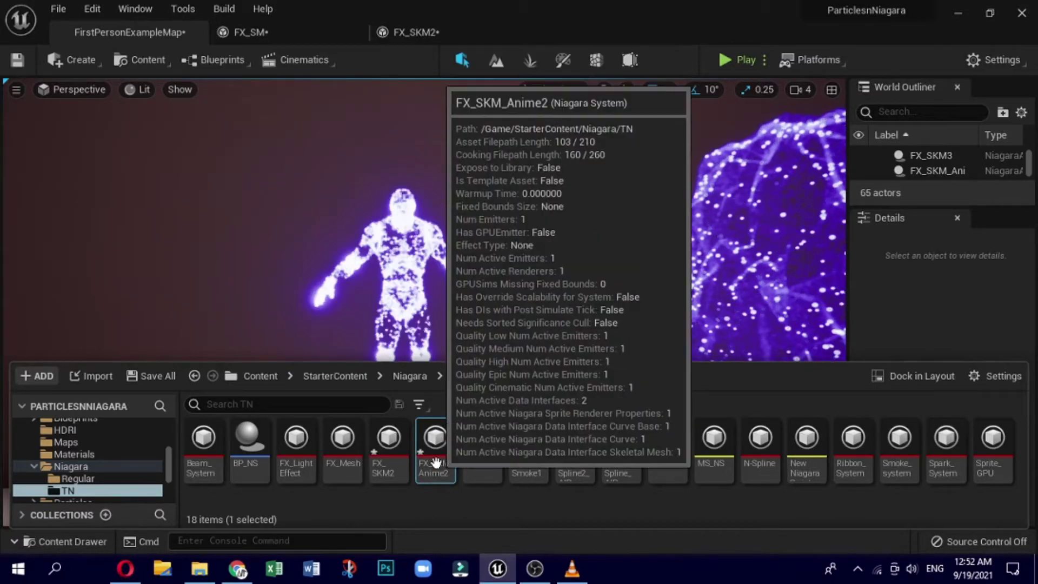
Open FX_SKM_Anime2 and inspect both DirectionalBurst Skeletal Mesh Location modules' settings.
double_click(433, 435)
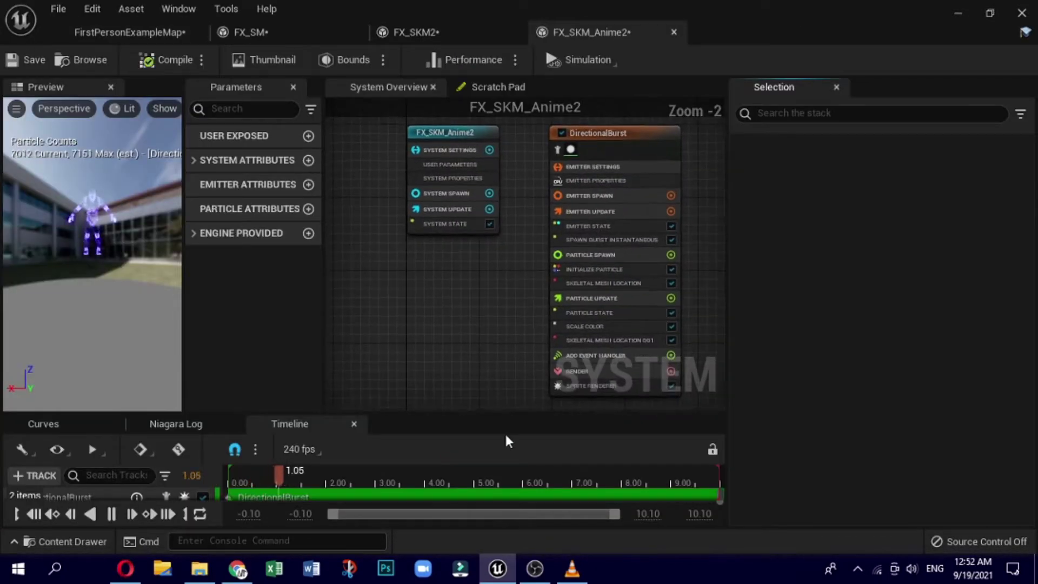
mouse_move(480, 325)
right_down()
mouse_move(452, 299)
mouse_move(456, 310)
right_up()
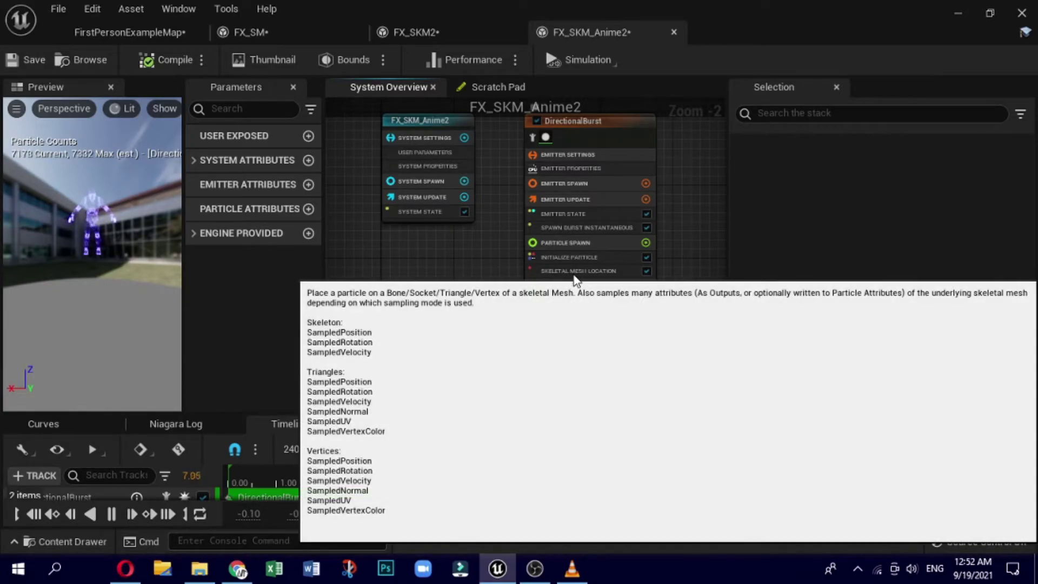
click(574, 279)
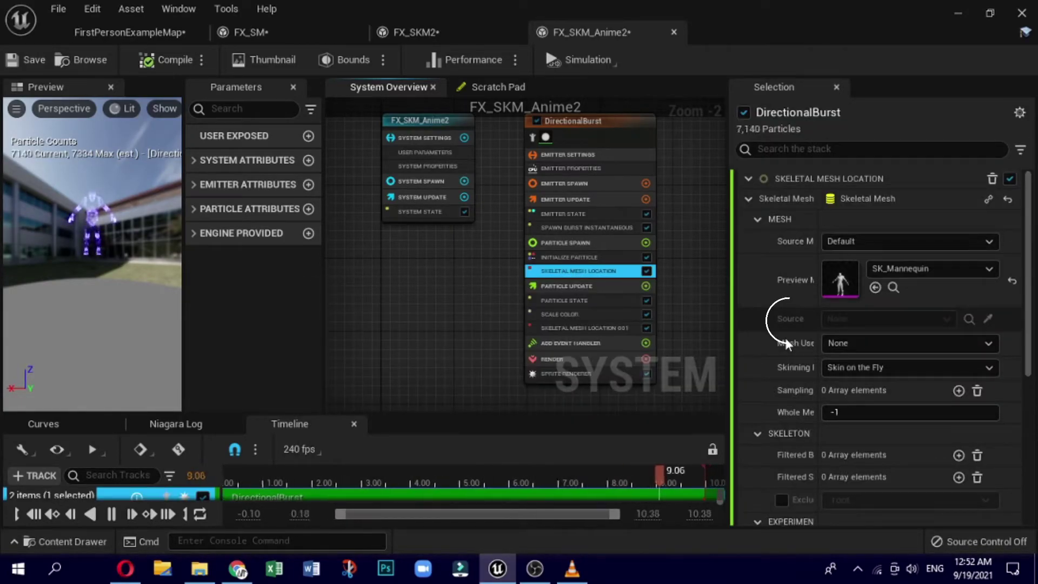
scroll(763, 324, down, 3)
scroll(747, 309, down, 1)
scroll(755, 300, down, 3)
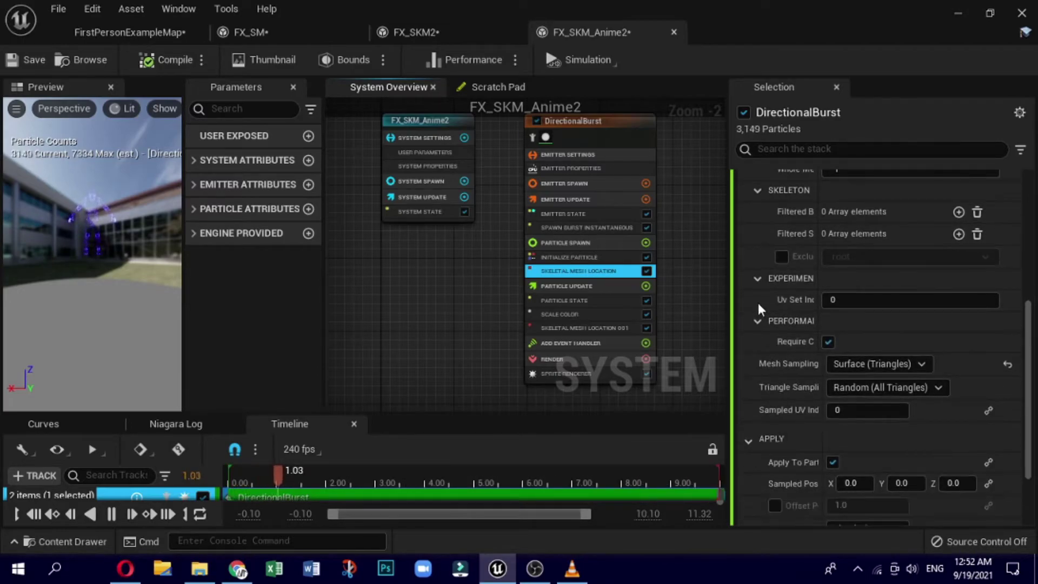
scroll(758, 303, down, 3)
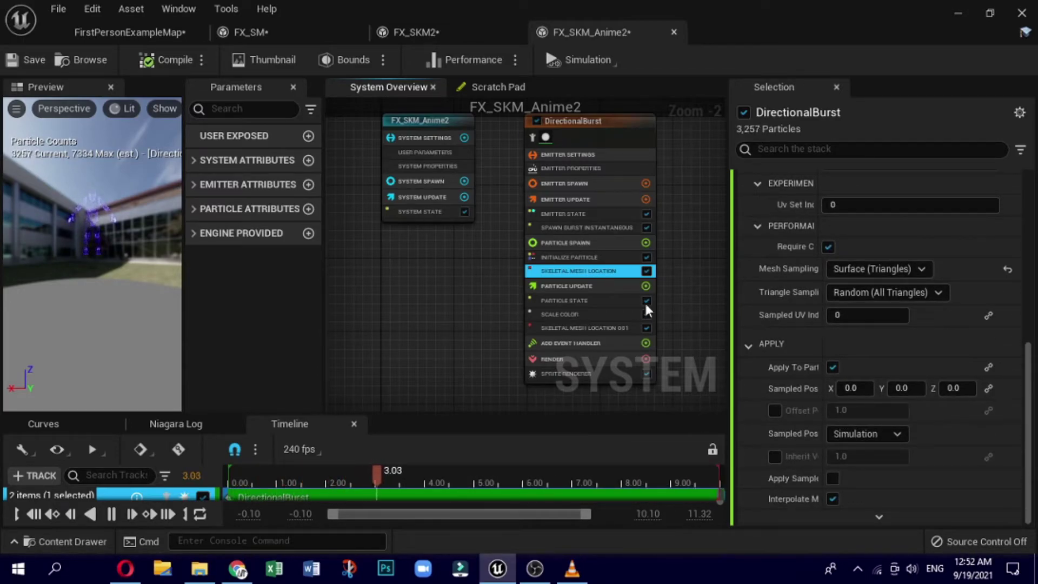
click(572, 328)
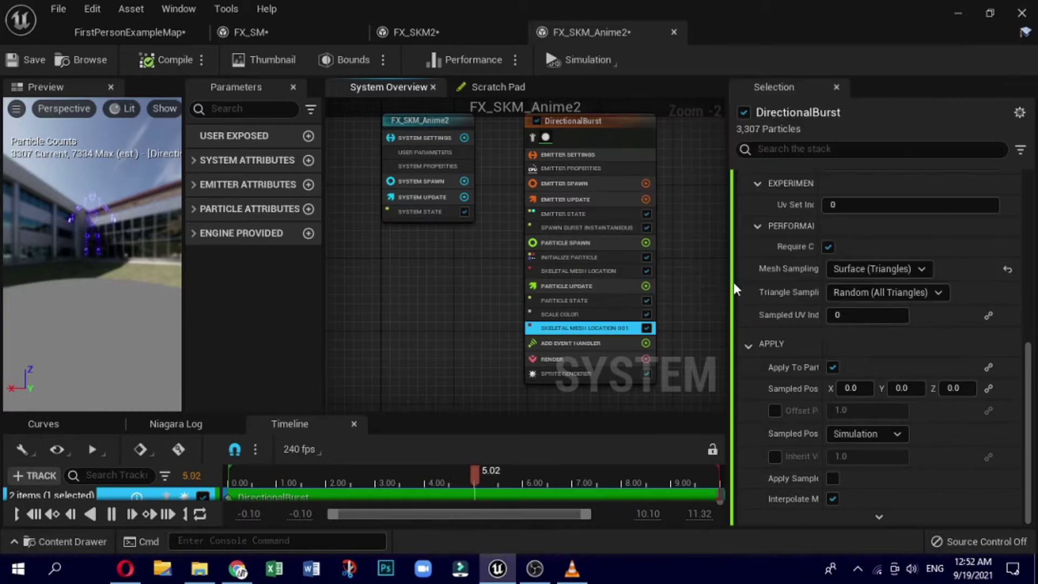
scroll(755, 251, up, 5)
scroll(755, 248, up, 1)
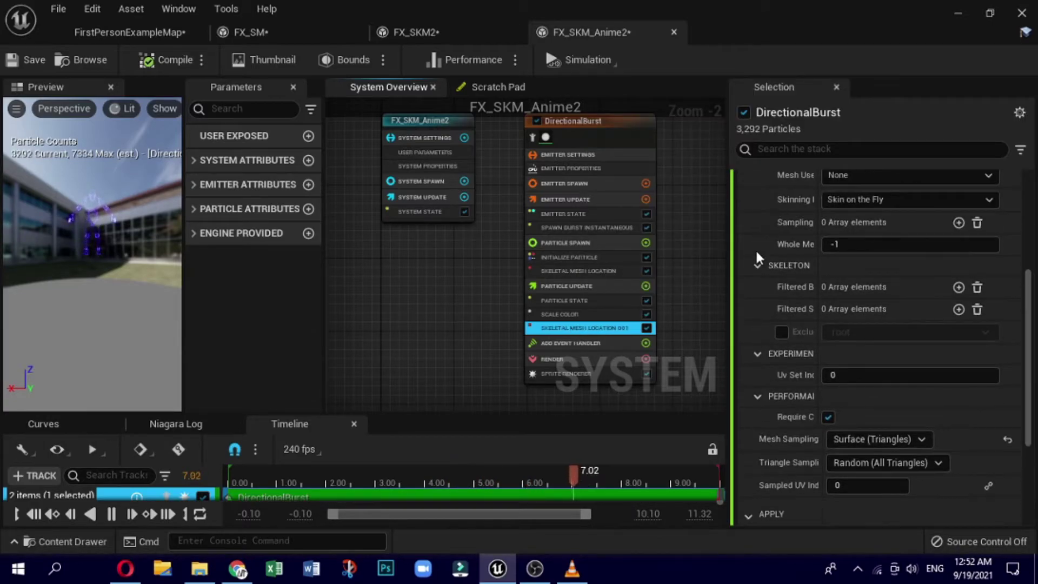
scroll(755, 248, up, 4)
Create a Skeletal Mesh user parameter named New Skeletal Mesh.
scroll(755, 257, up, 1)
scroll(755, 257, up, 1)
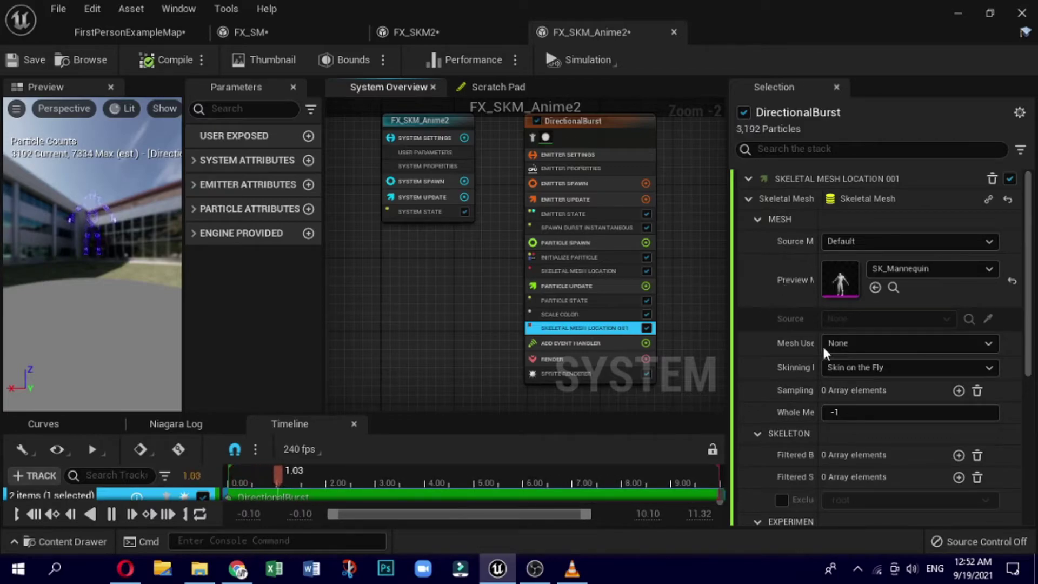
click(809, 327)
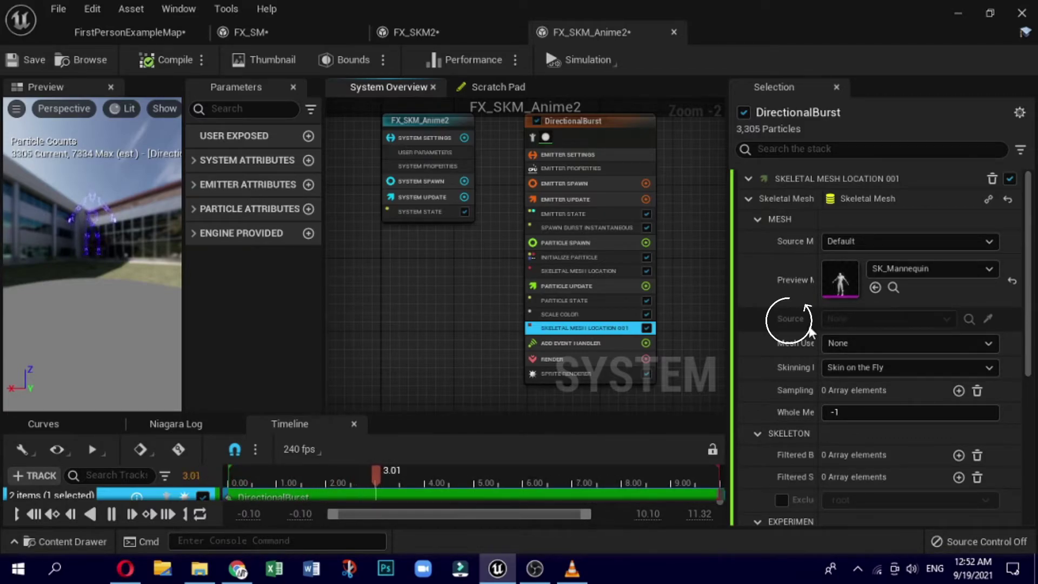
click(309, 136)
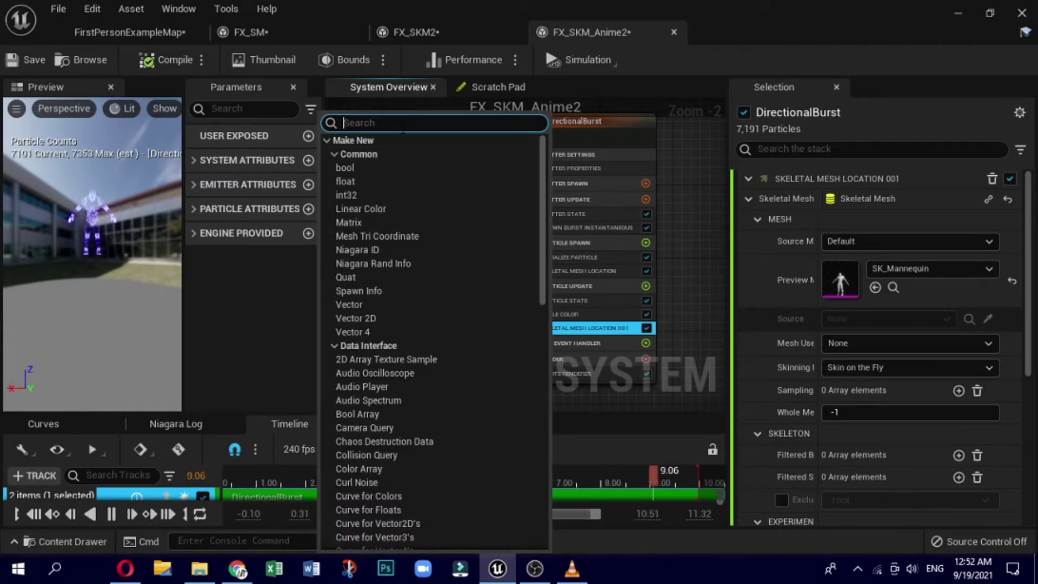
text(s)
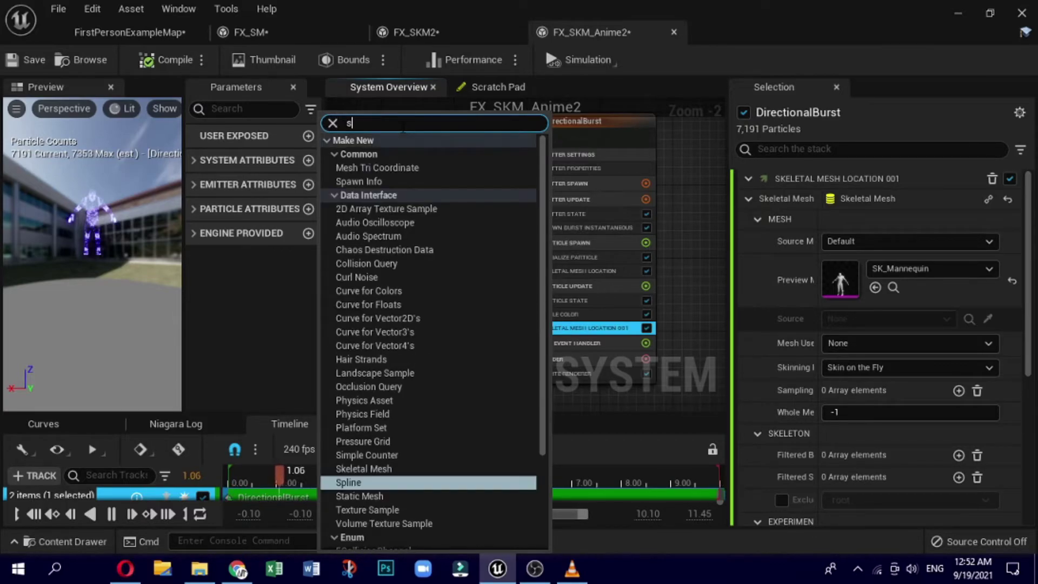
text(k)
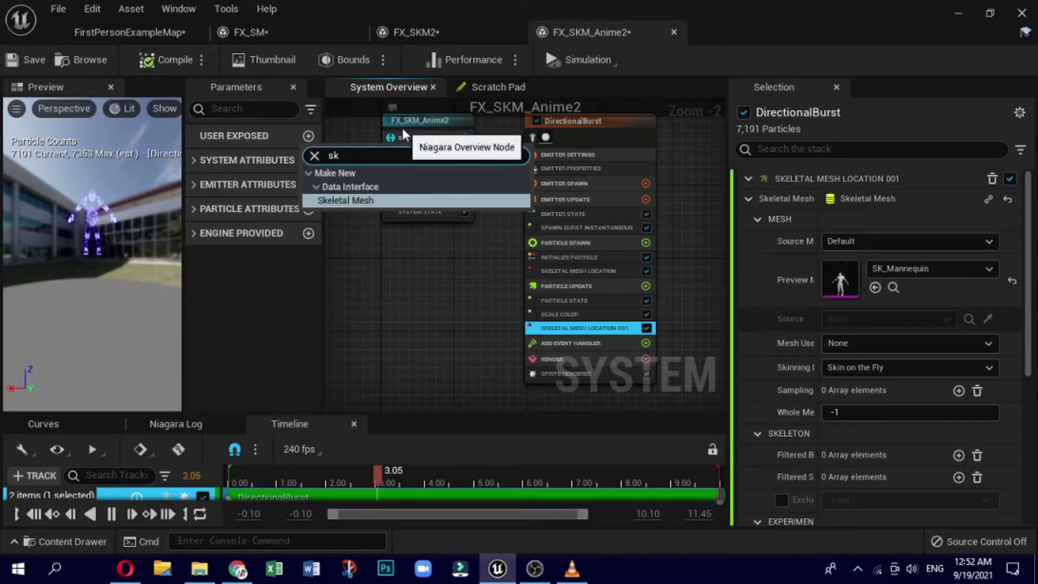
click(336, 200)
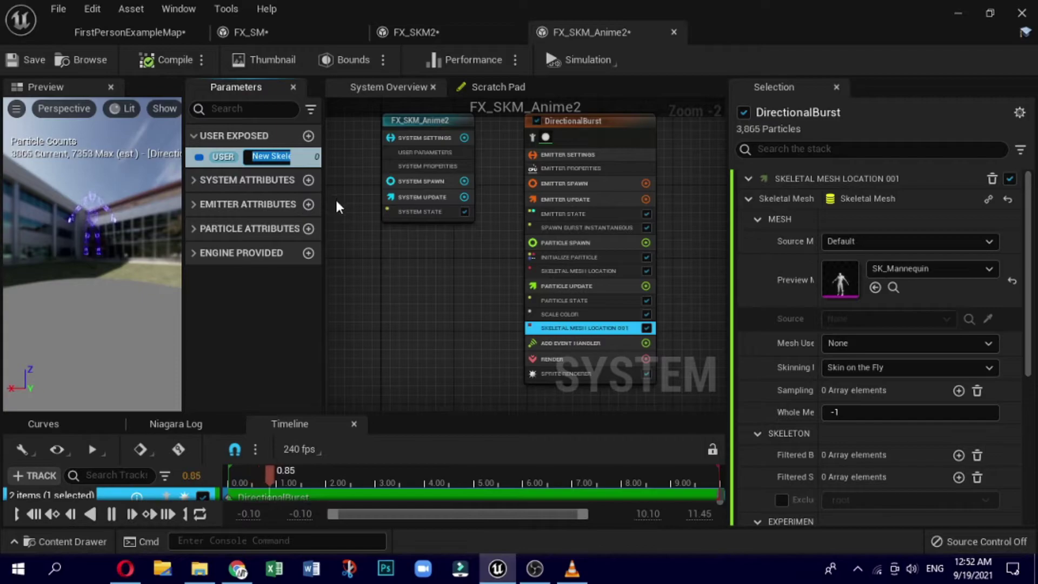
key(Return)
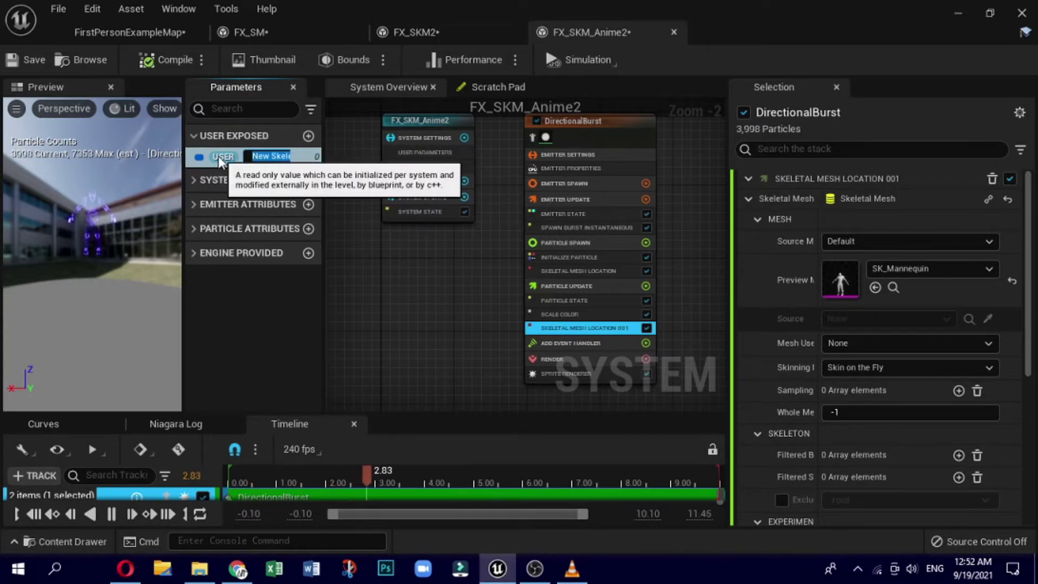
Link New Skeletal Mesh to the Skeletal Mesh input of both Skeletal Mesh Location modules.
drag(238, 154, 853, 199)
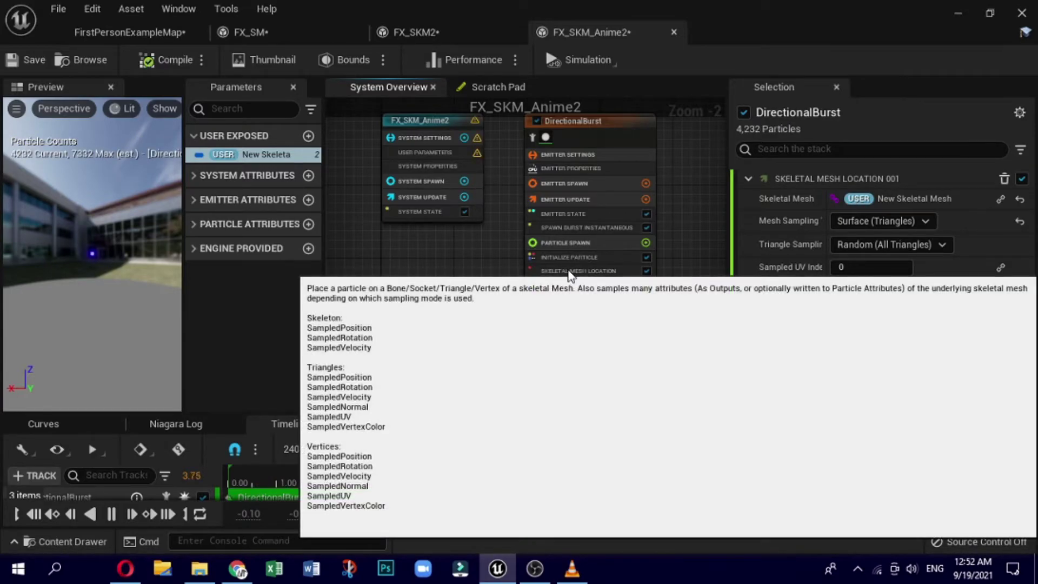
click(570, 271)
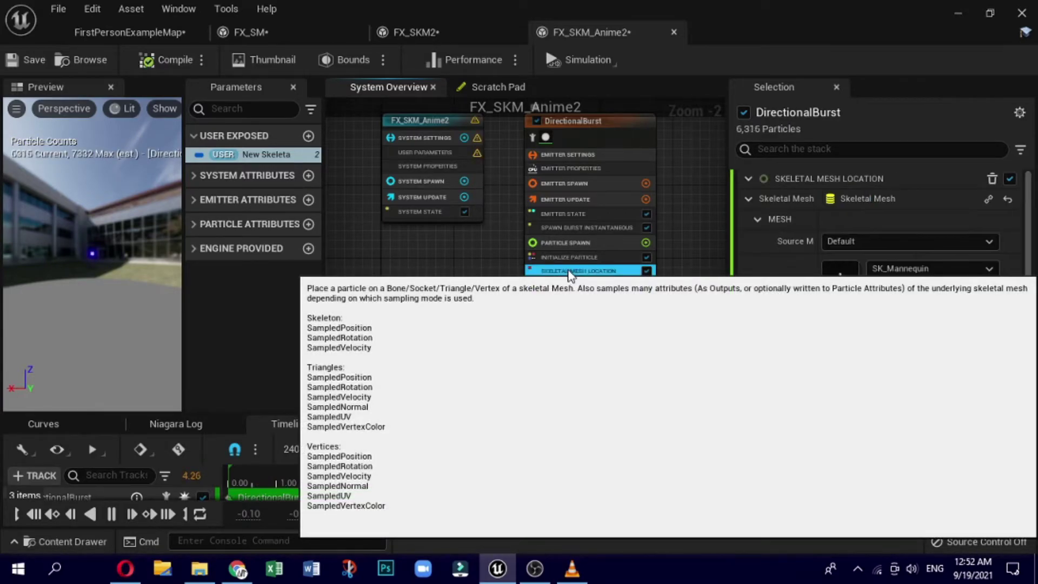
drag(223, 154, 849, 198)
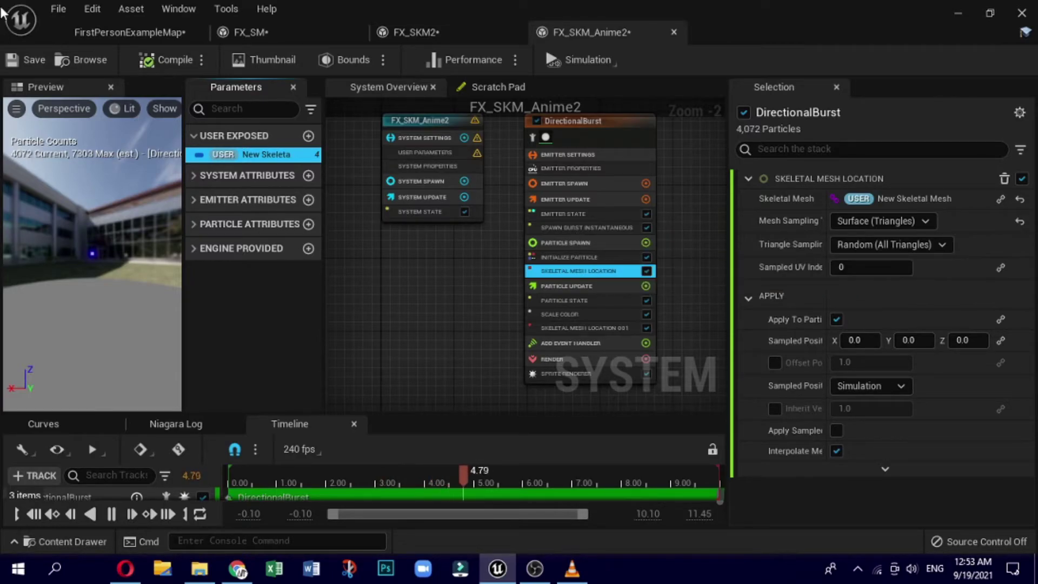
Drag FX_SKM_Anime2 into the level and raise it to height 300 beside the first figure.
click(108, 39)
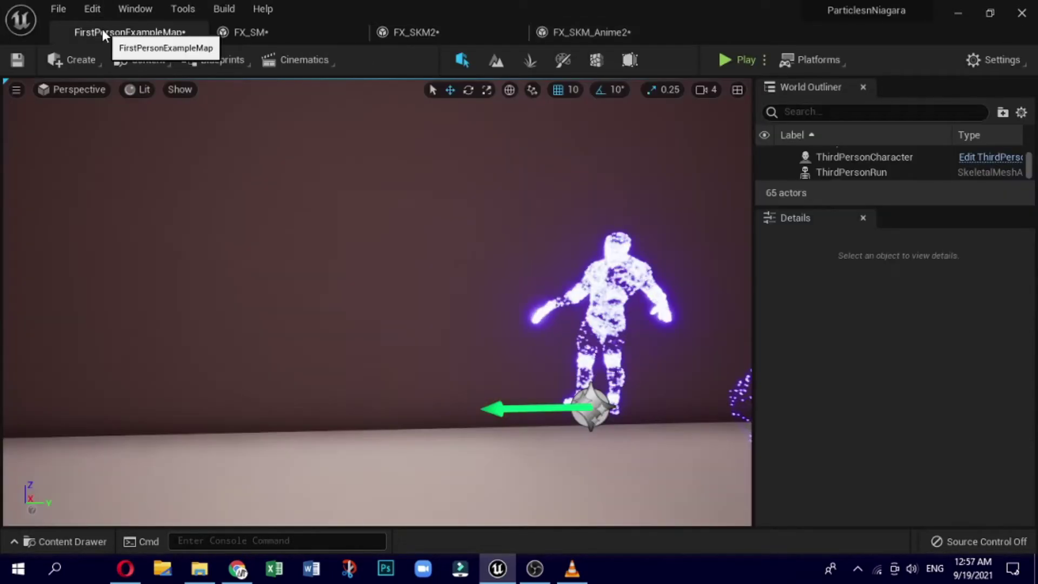
click(85, 538)
mouse_move(388, 450)
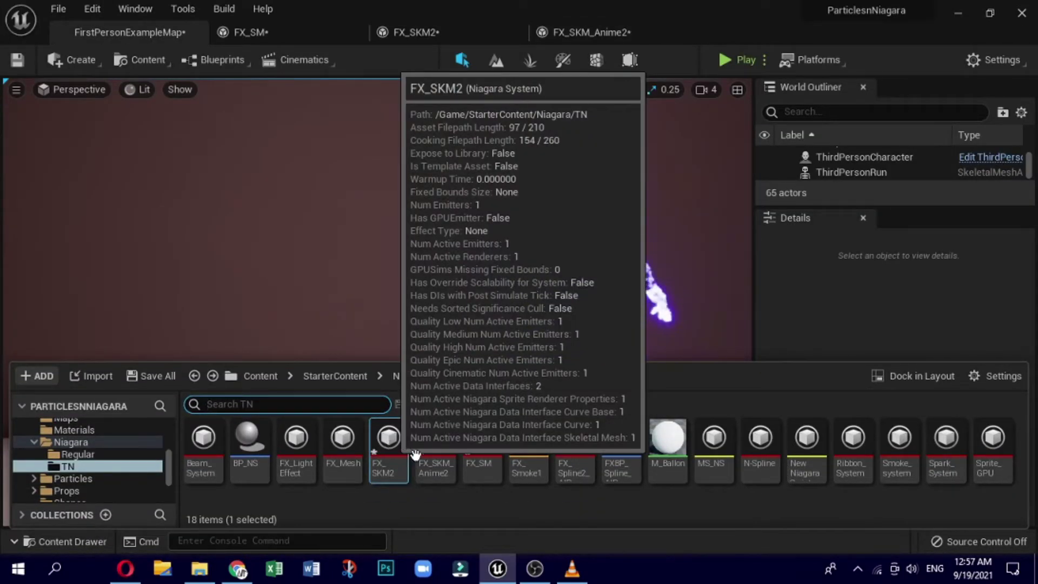
mouse_move(435, 440)
mouse_down()
mouse_move(355, 383)
mouse_move(358, 399)
mouse_up()
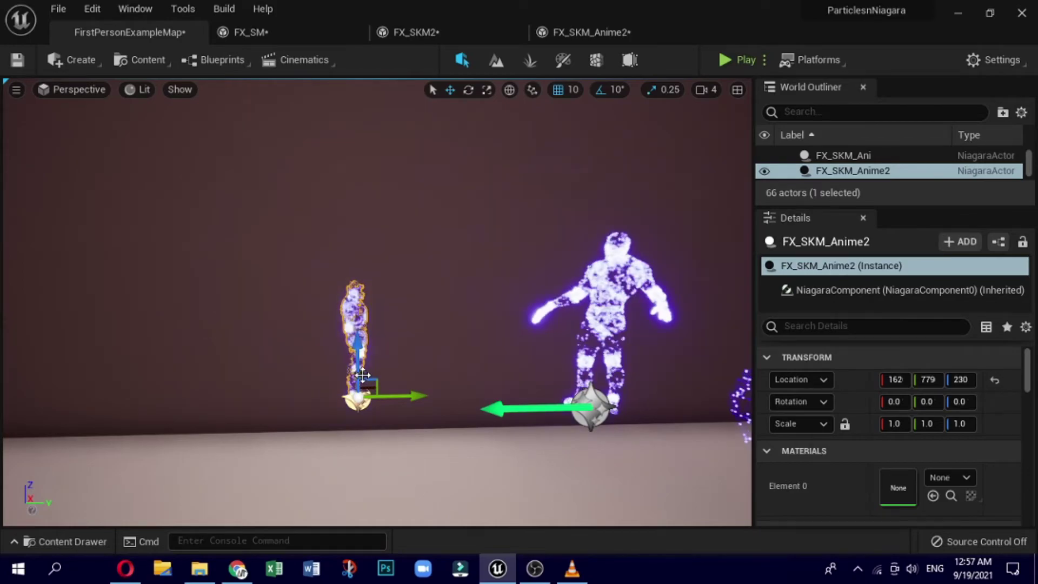
mouse_move(362, 375)
mouse_down()
mouse_move(359, 415)
mouse_move(351, 349)
mouse_up()
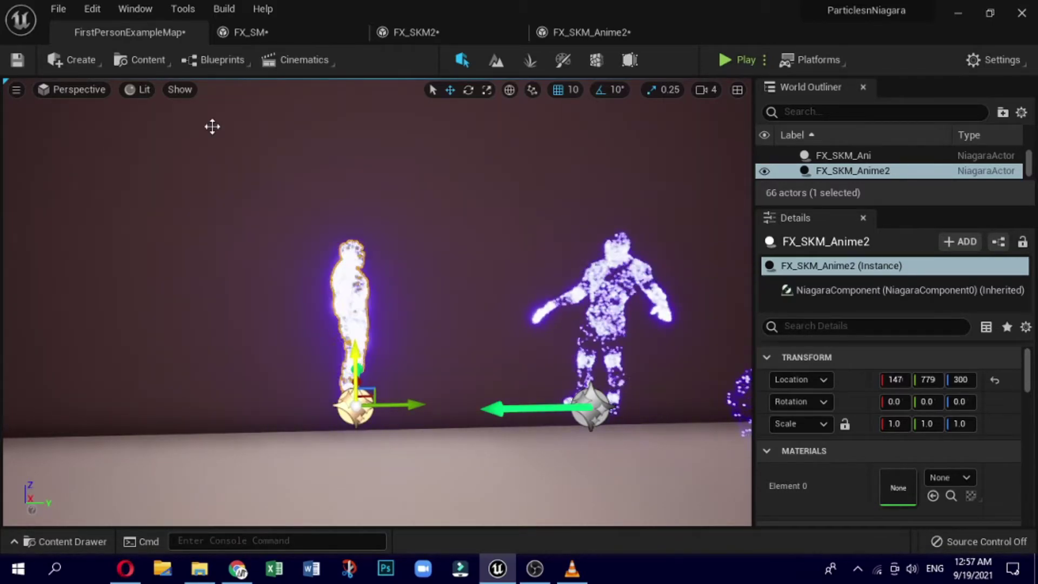
click(550, 32)
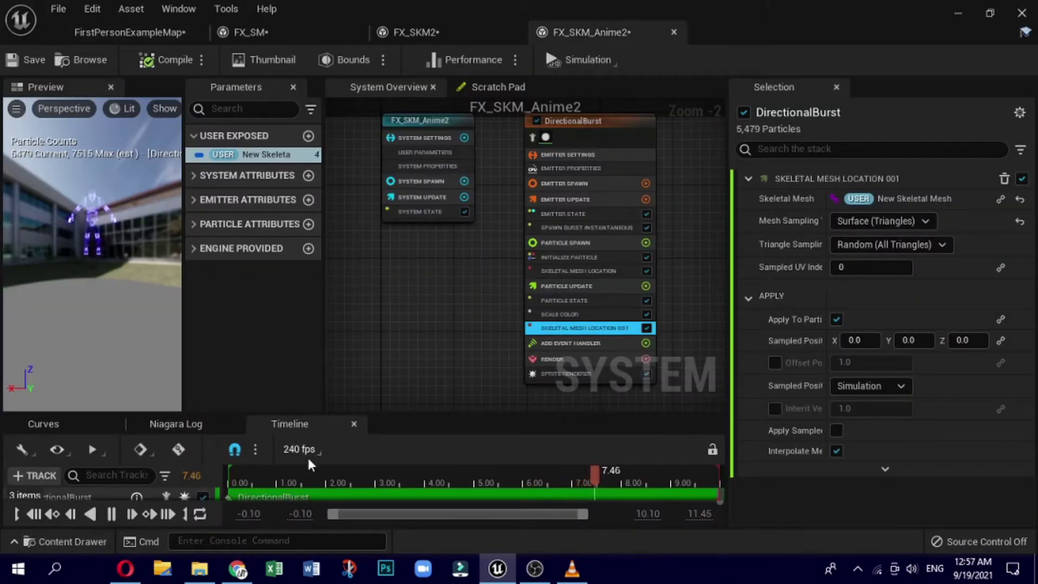
click(64, 542)
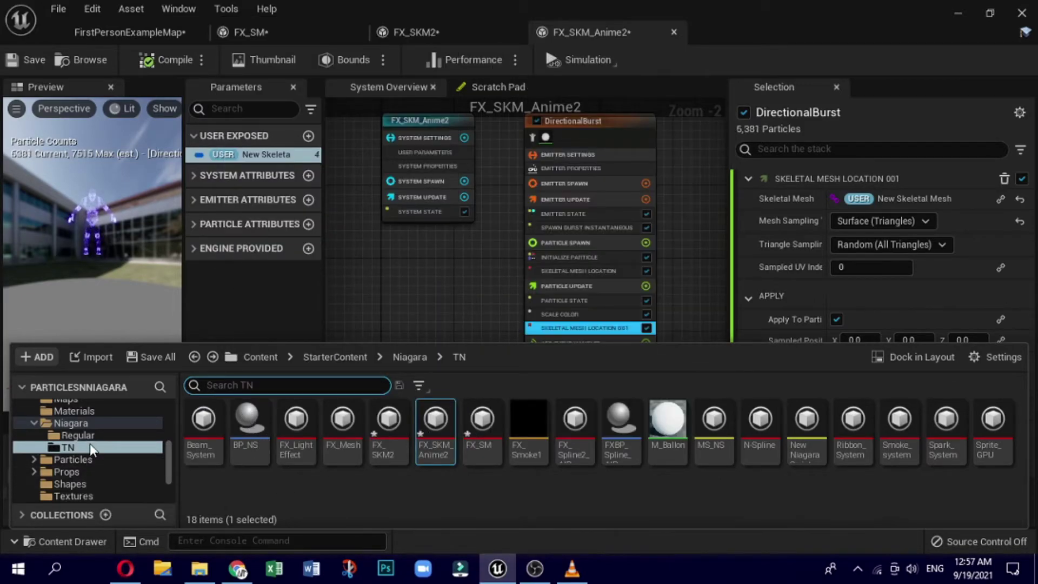
scroll(89, 445, up, 2)
scroll(89, 443, up, 2)
scroll(89, 444, up, 4)
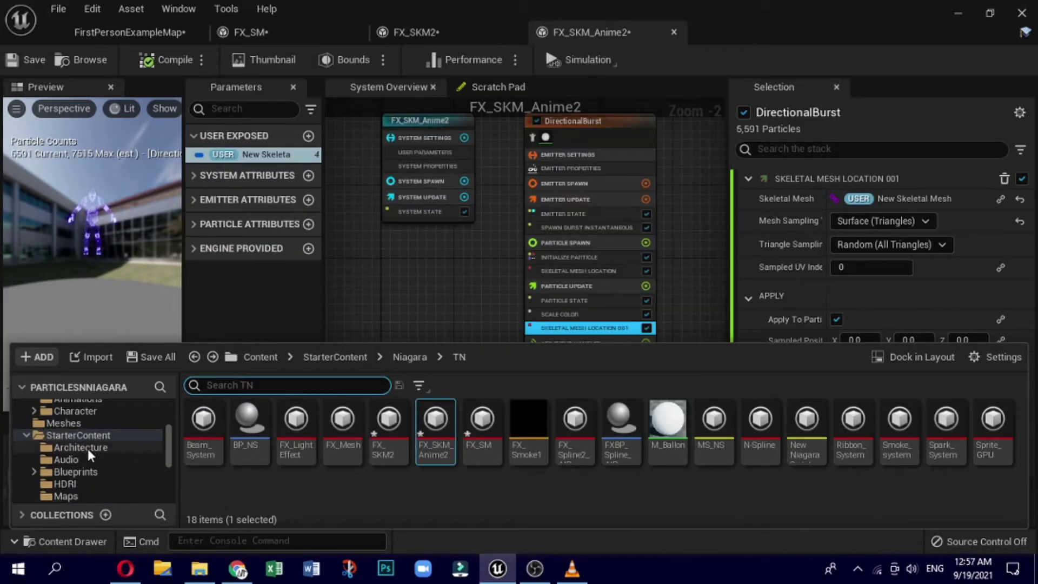
click(92, 403)
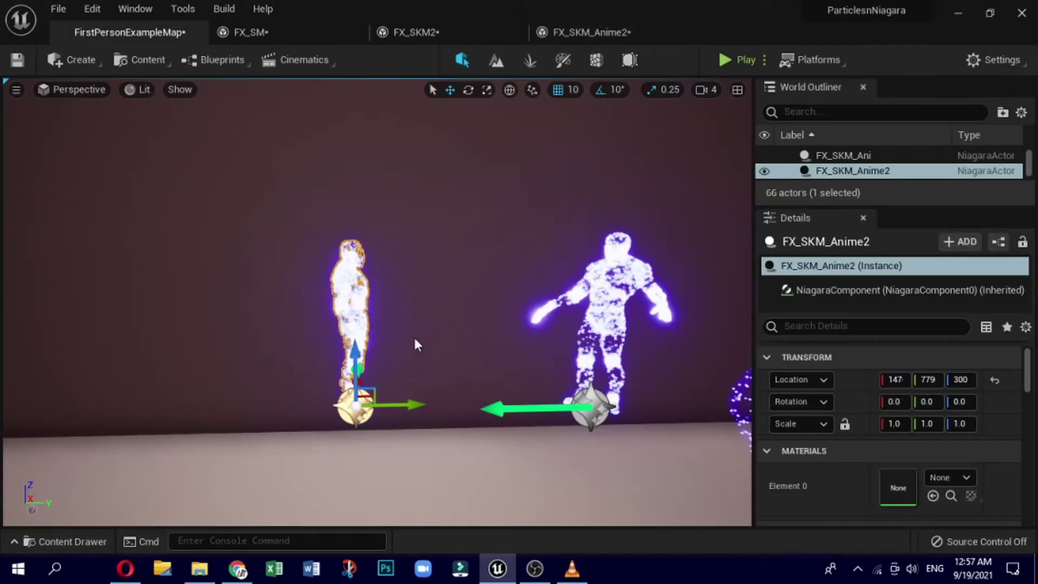
Place the ThirdPersonRun animation at left and keep its Always Tick Pose setting.
click(62, 541)
mouse_move(387, 436)
mouse_down()
mouse_move(172, 367)
mouse_move(182, 399)
mouse_move(125, 378)
mouse_move(142, 361)
mouse_up()
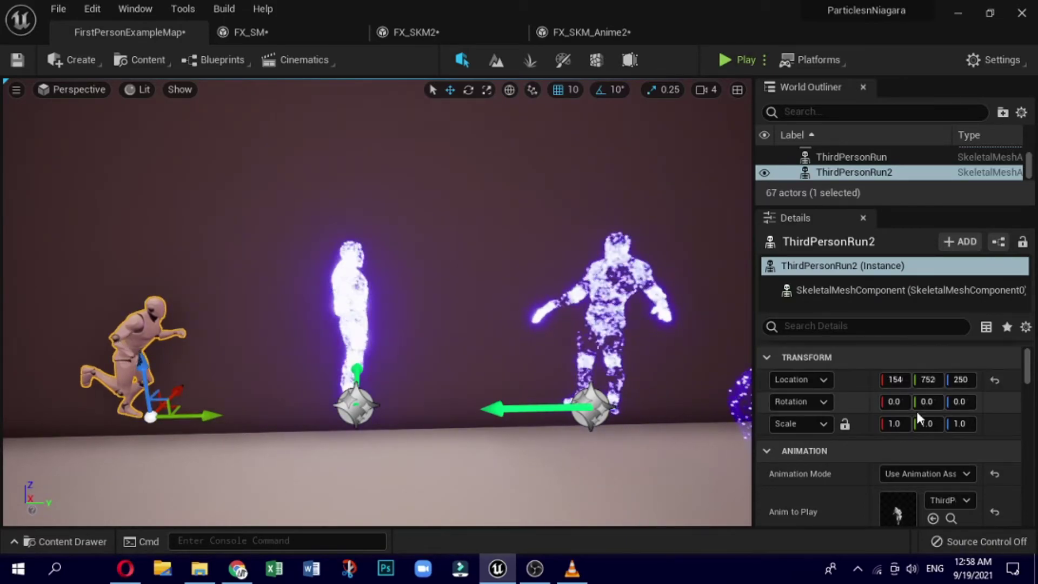
scroll(916, 411, down, 3)
scroll(913, 407, down, 2)
scroll(914, 410, down, 2)
scroll(914, 410, down, 3)
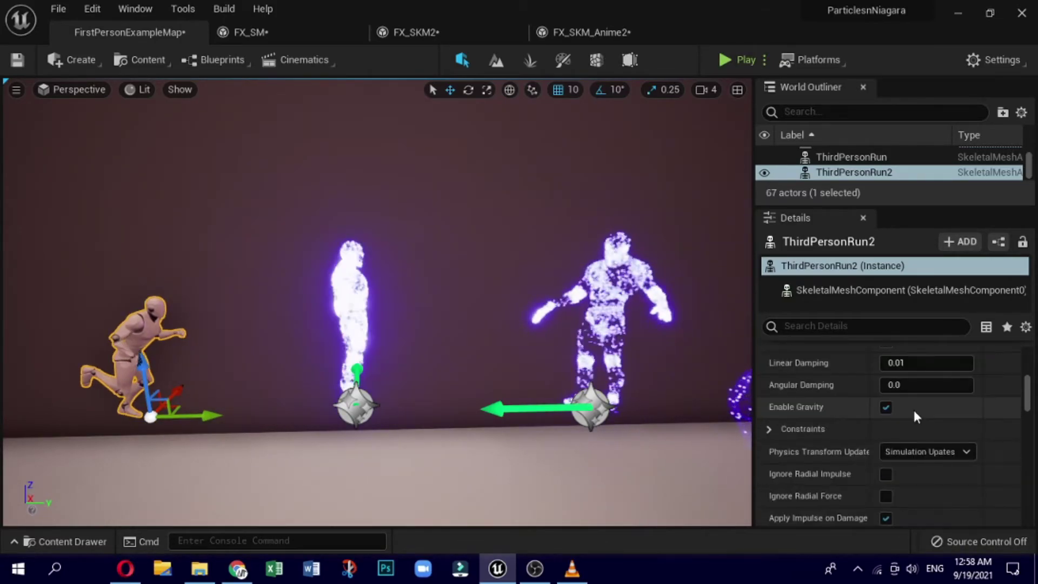
scroll(914, 410, down, 3)
scroll(914, 410, down, 3)
scroll(913, 407, down, 3)
scroll(912, 407, down, 3)
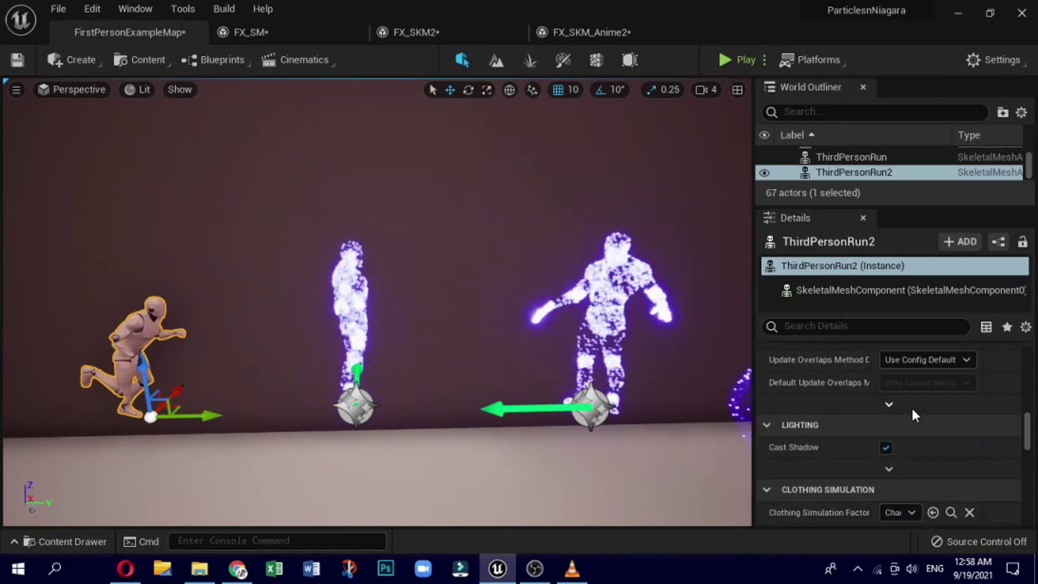
scroll(911, 406, down, 3)
scroll(911, 405, down, 3)
scroll(911, 404, down, 3)
scroll(911, 405, down, 3)
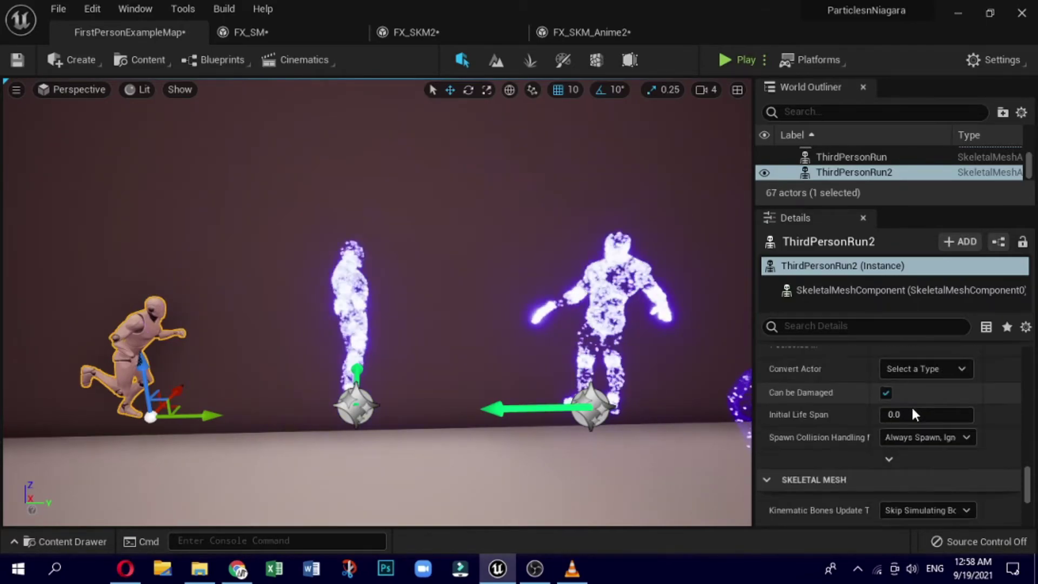
scroll(911, 404, down, 3)
scroll(911, 405, down, 3)
scroll(911, 404, down, 2)
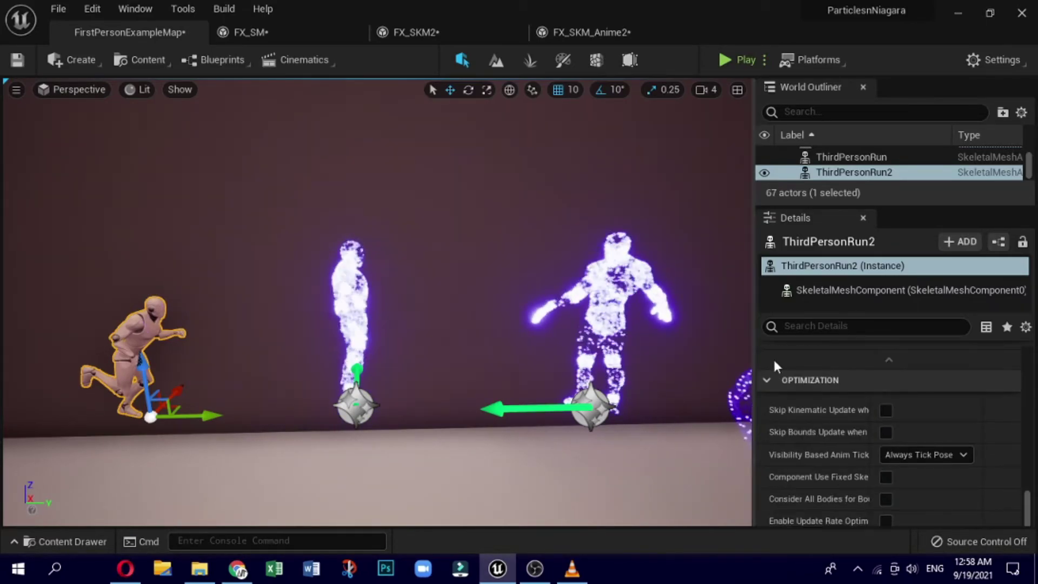
click(924, 456)
click(919, 476)
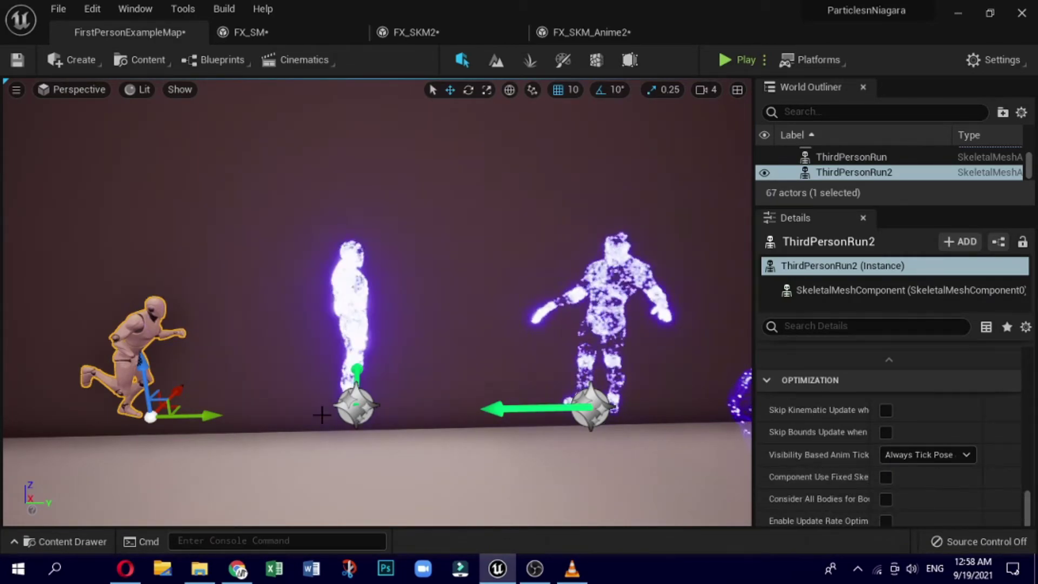
Set FX_SKM_Anime2's Override Parameters skeletal mesh source to the ThirdPersonRun2 actor.
click(356, 405)
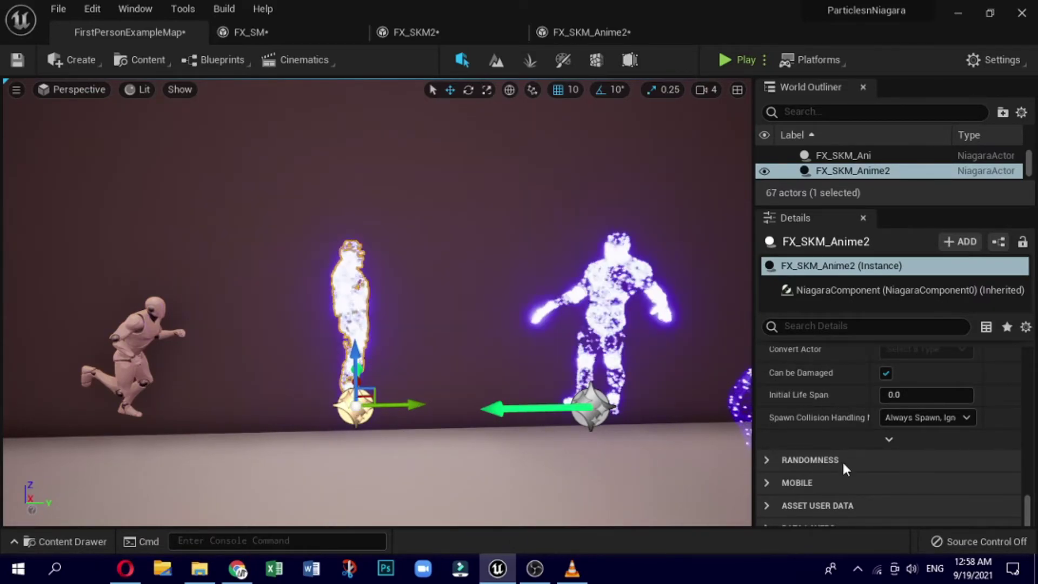
drag(1027, 511, 1001, 404)
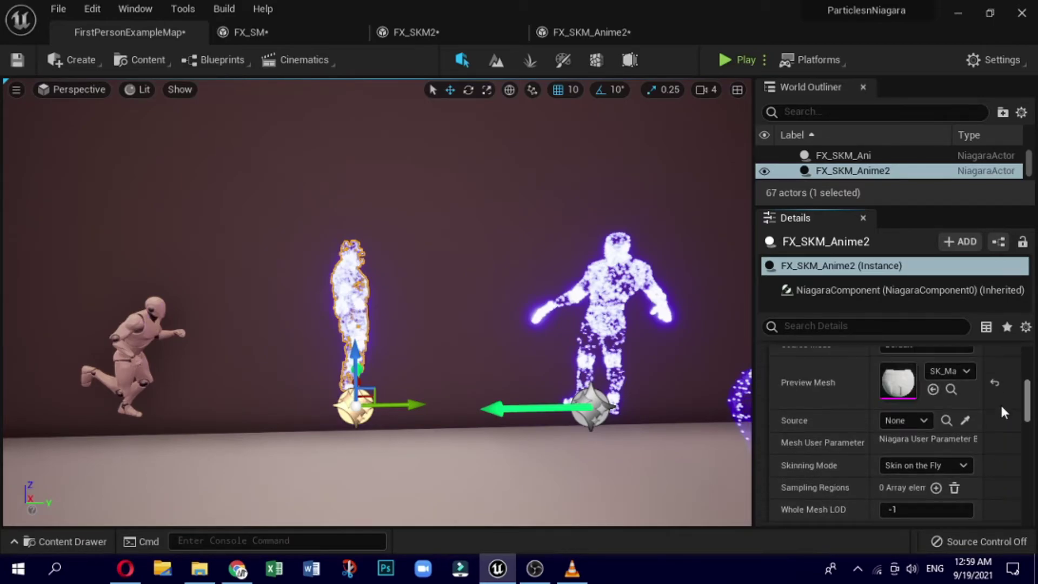
scroll(1000, 403, up, 3)
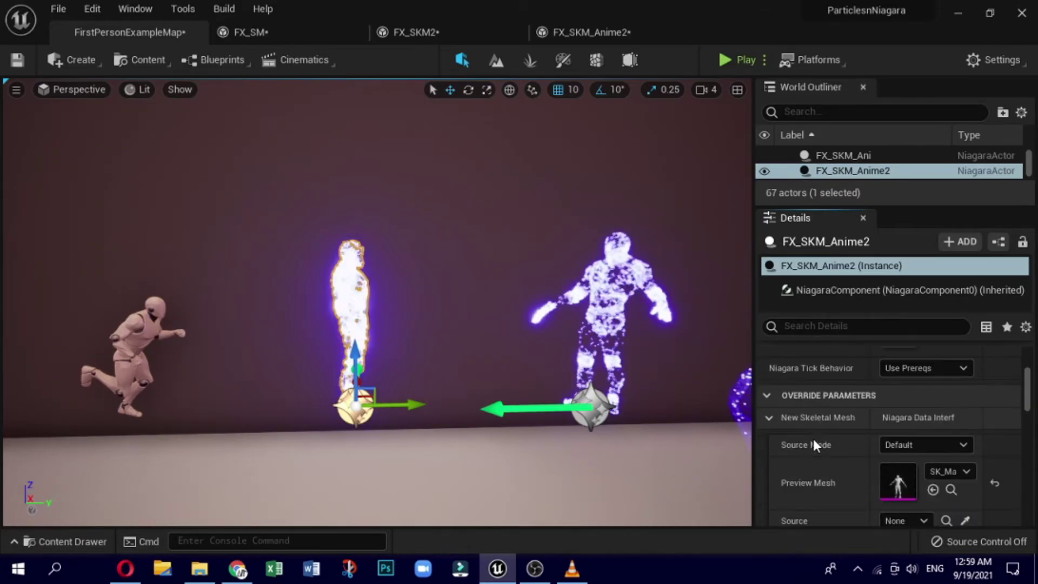
scroll(813, 440, down, 1)
scroll(815, 438, down, 2)
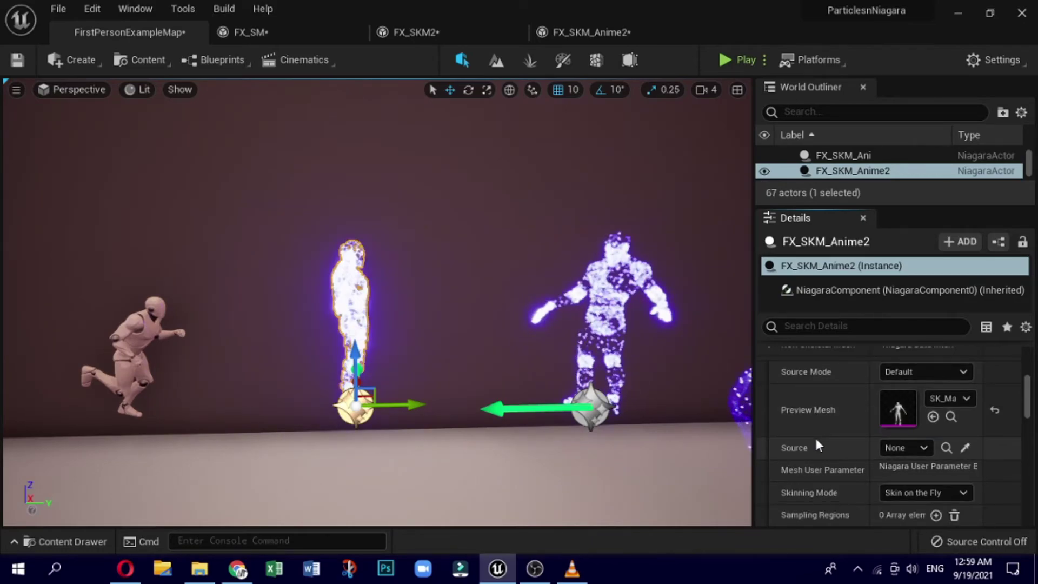
click(904, 447)
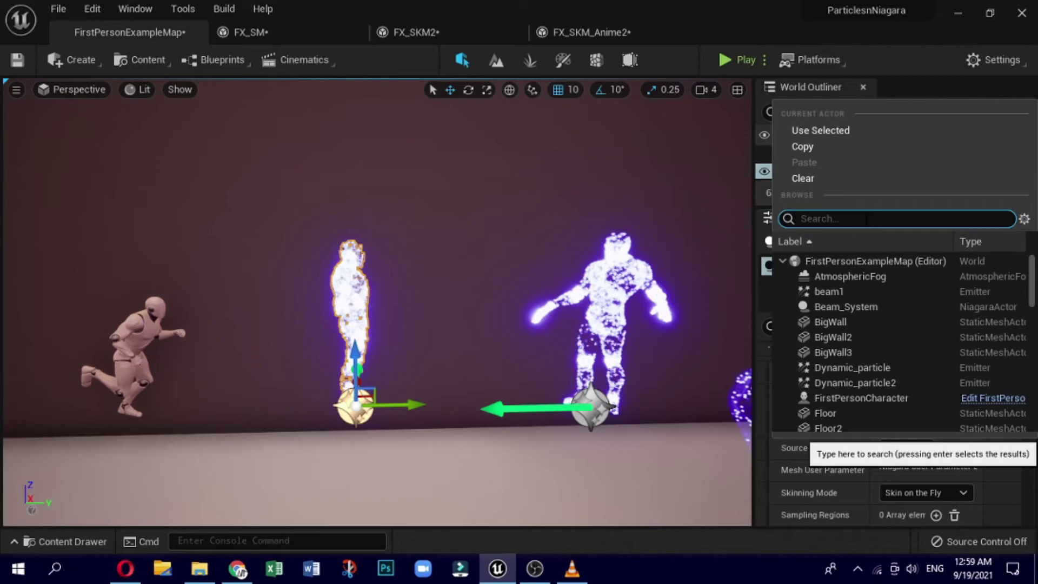
text(ru)
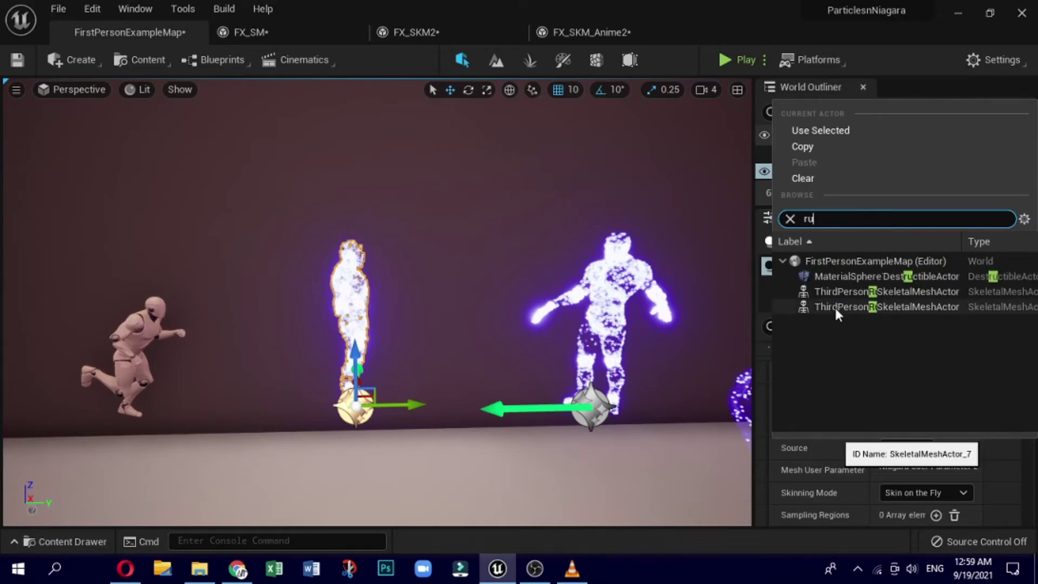
click(835, 306)
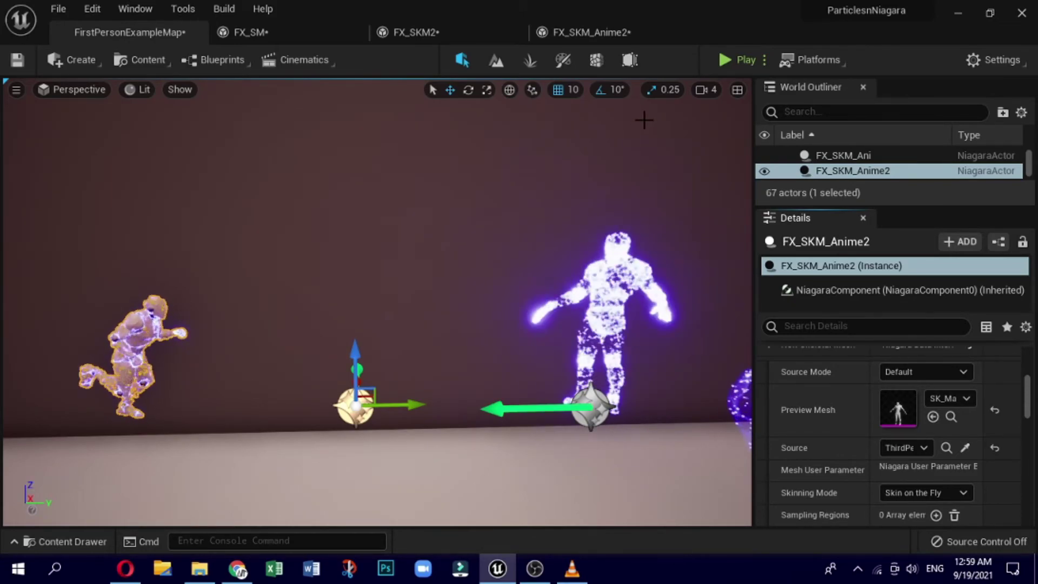
click(735, 60)
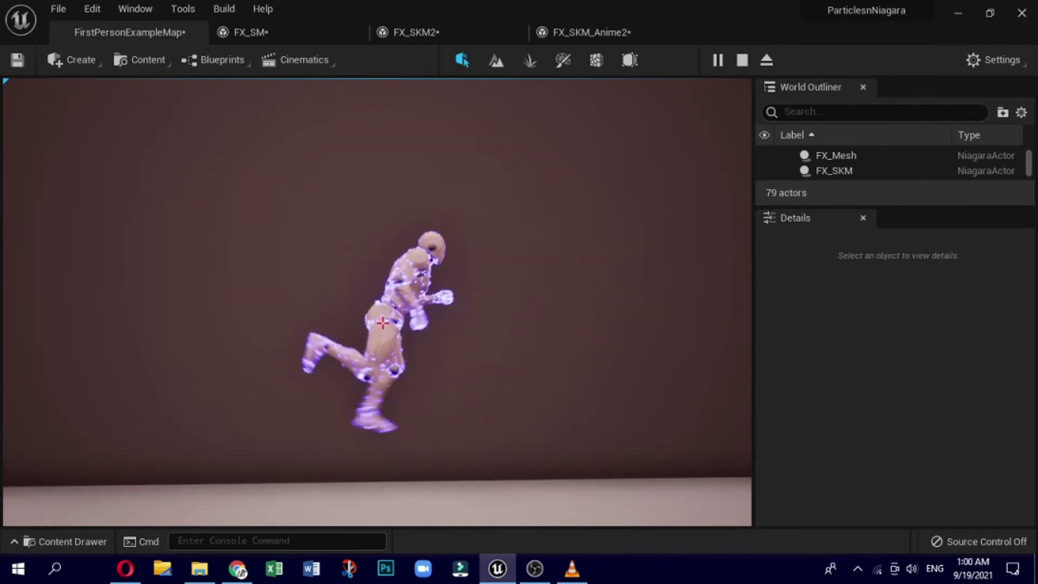
key(Escape)
click(435, 254)
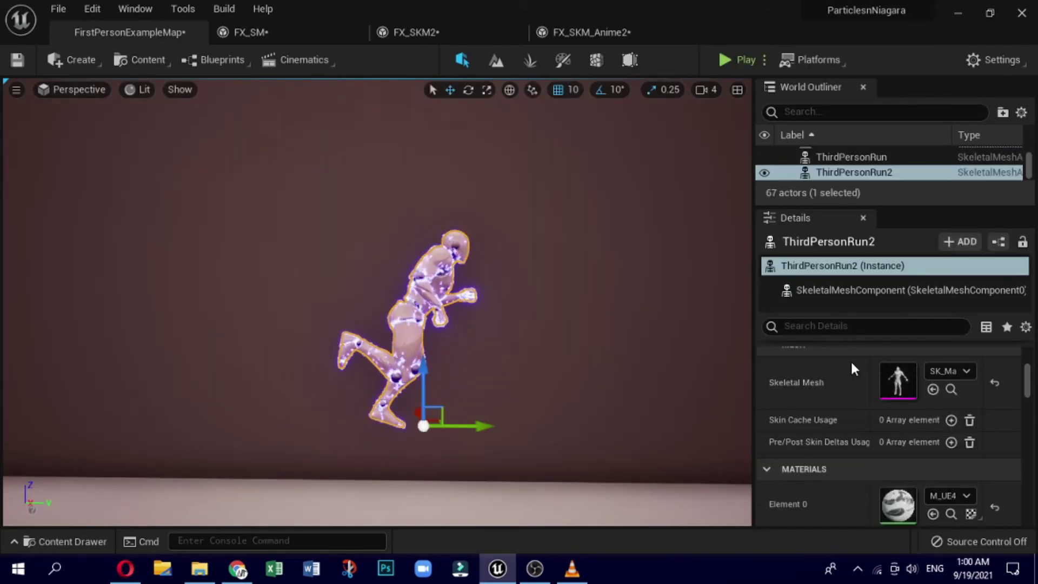
Search 'vis' in ThirdPersonRun2's Details and uncheck Visible to hide the mesh.
scroll(851, 363, down, 2)
scroll(868, 386, down, 2)
mouse_move(1027, 386)
mouse_down()
mouse_move(1033, 501)
mouse_move(1033, 481)
mouse_up()
scroll(913, 408, up, 2)
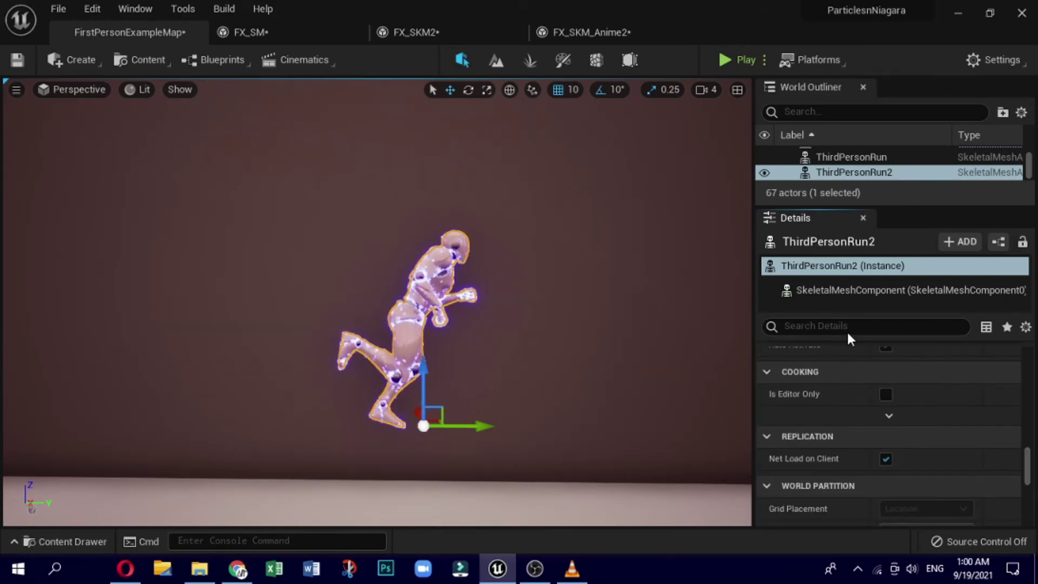
text(vis)
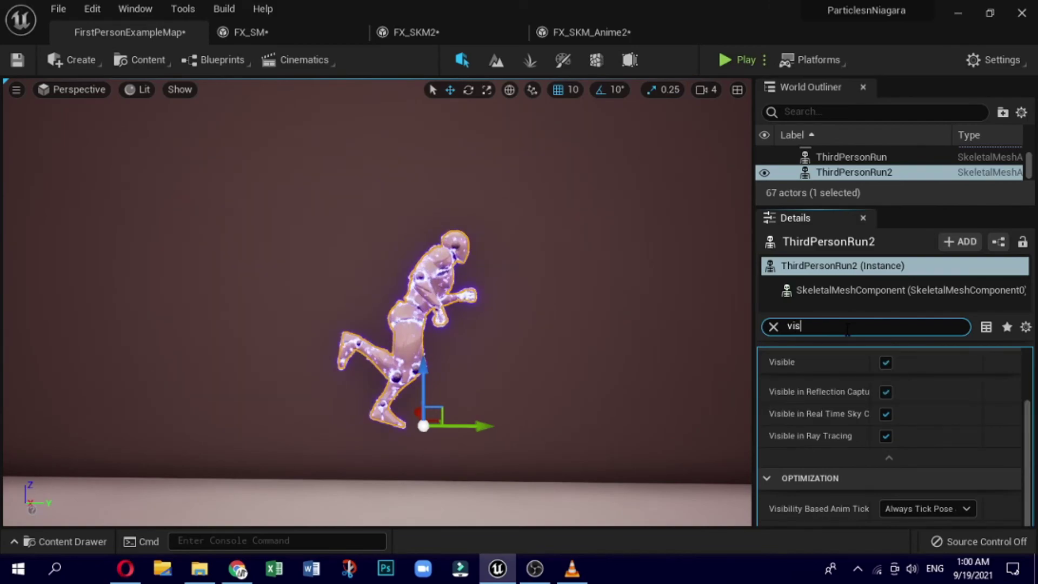
click(883, 362)
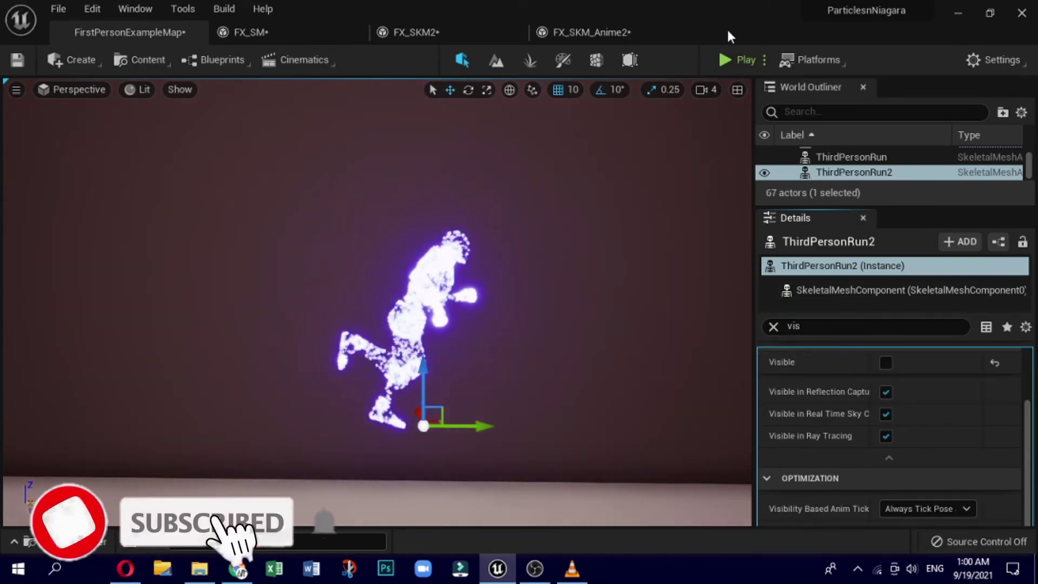
Run Play-In-Editor to watch the purple particle-only runner without the mannequin mesh.
click(723, 61)
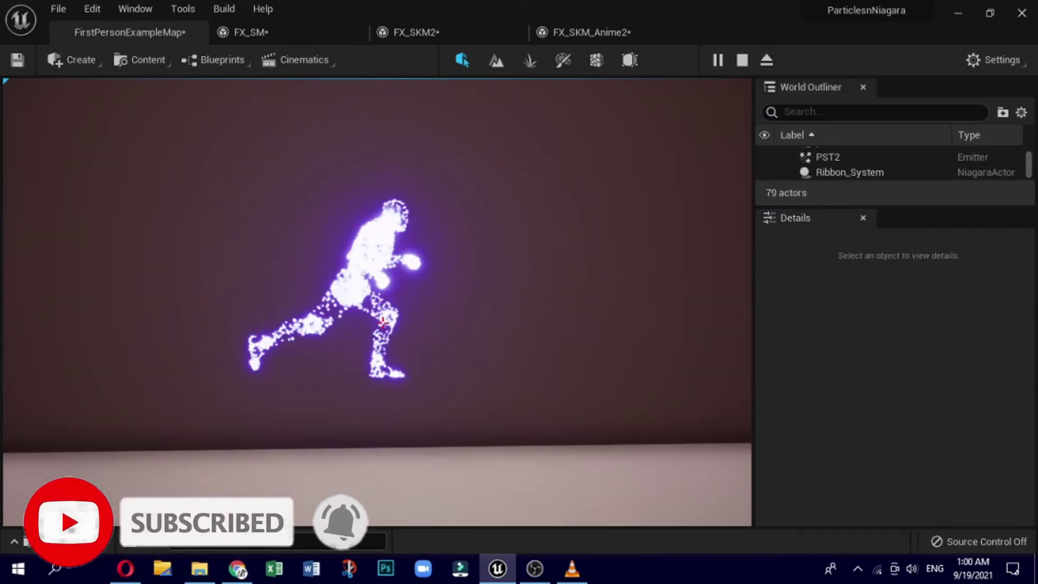